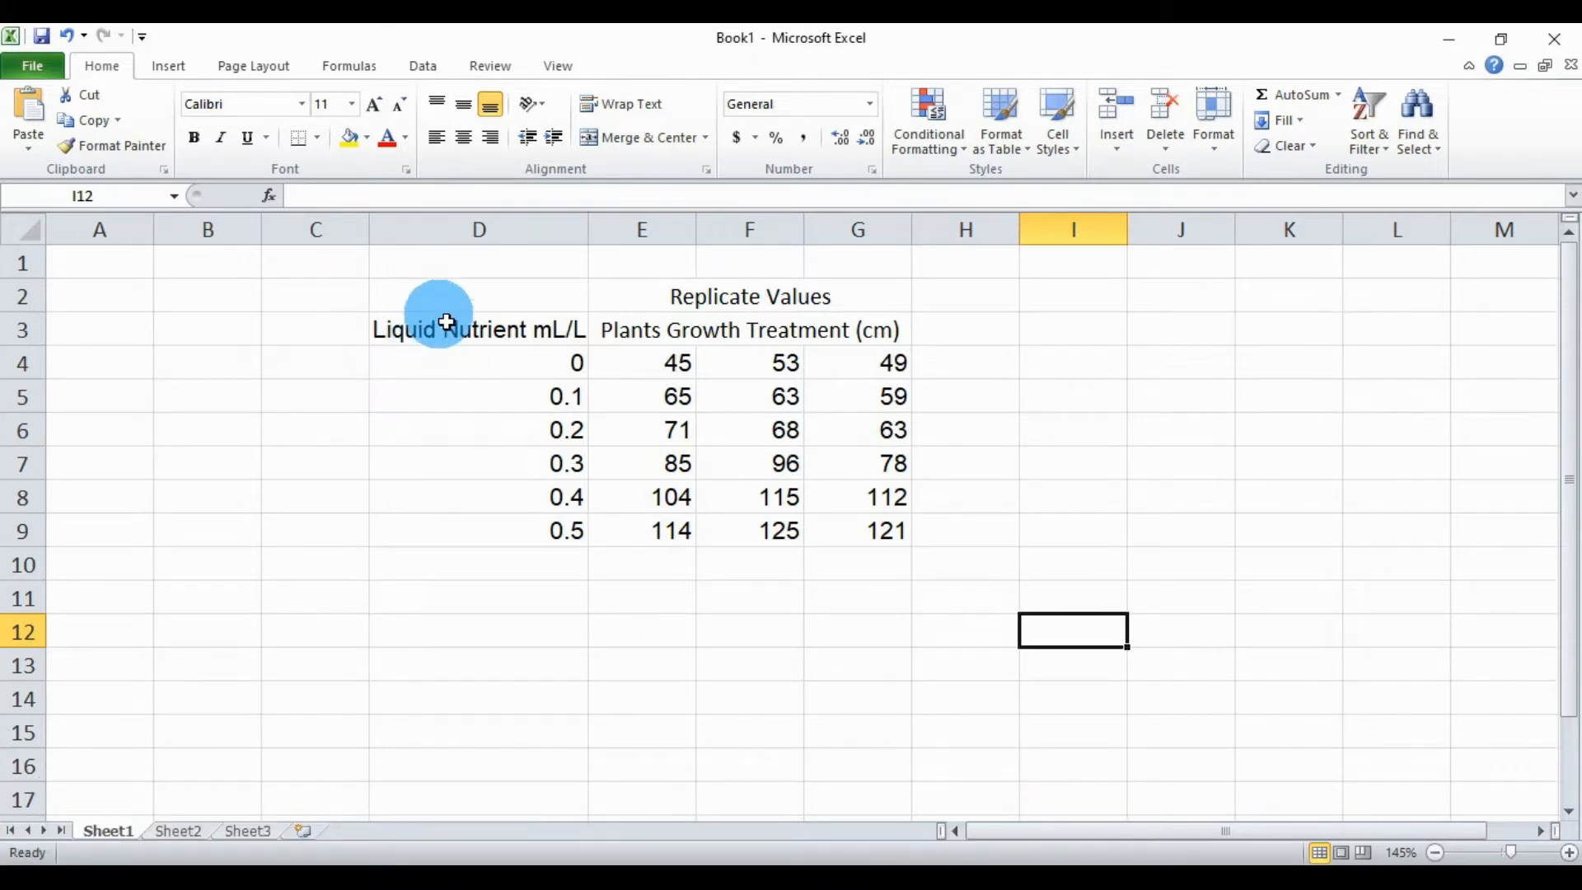
Step: Examine the liquid nutrient concentrations and the replicate plant growth values in the worksheet table
click(471, 301)
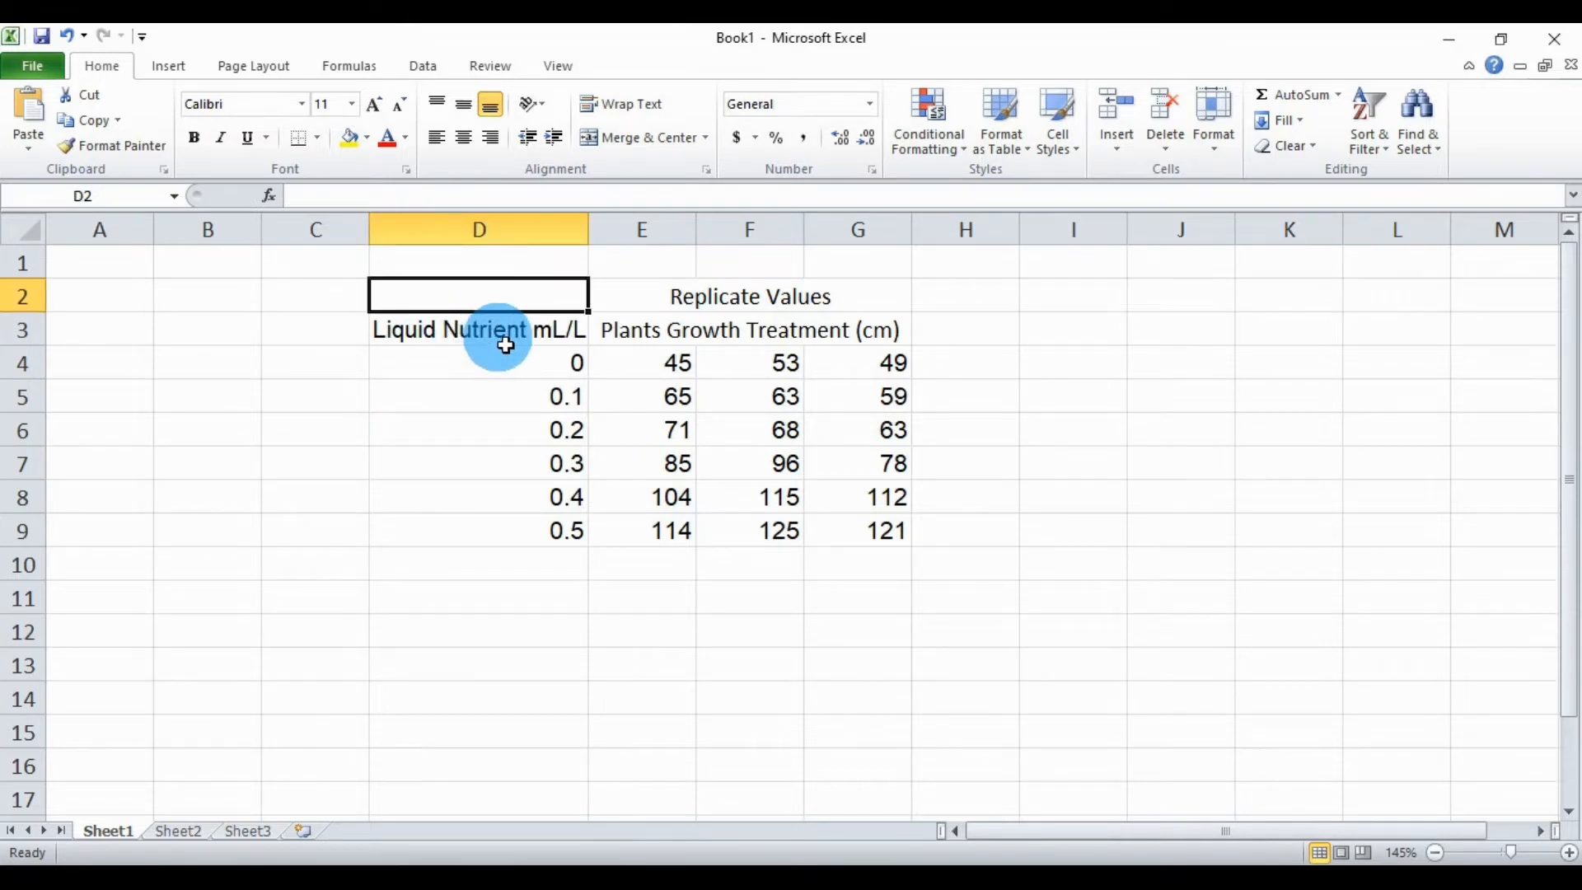
click(511, 373)
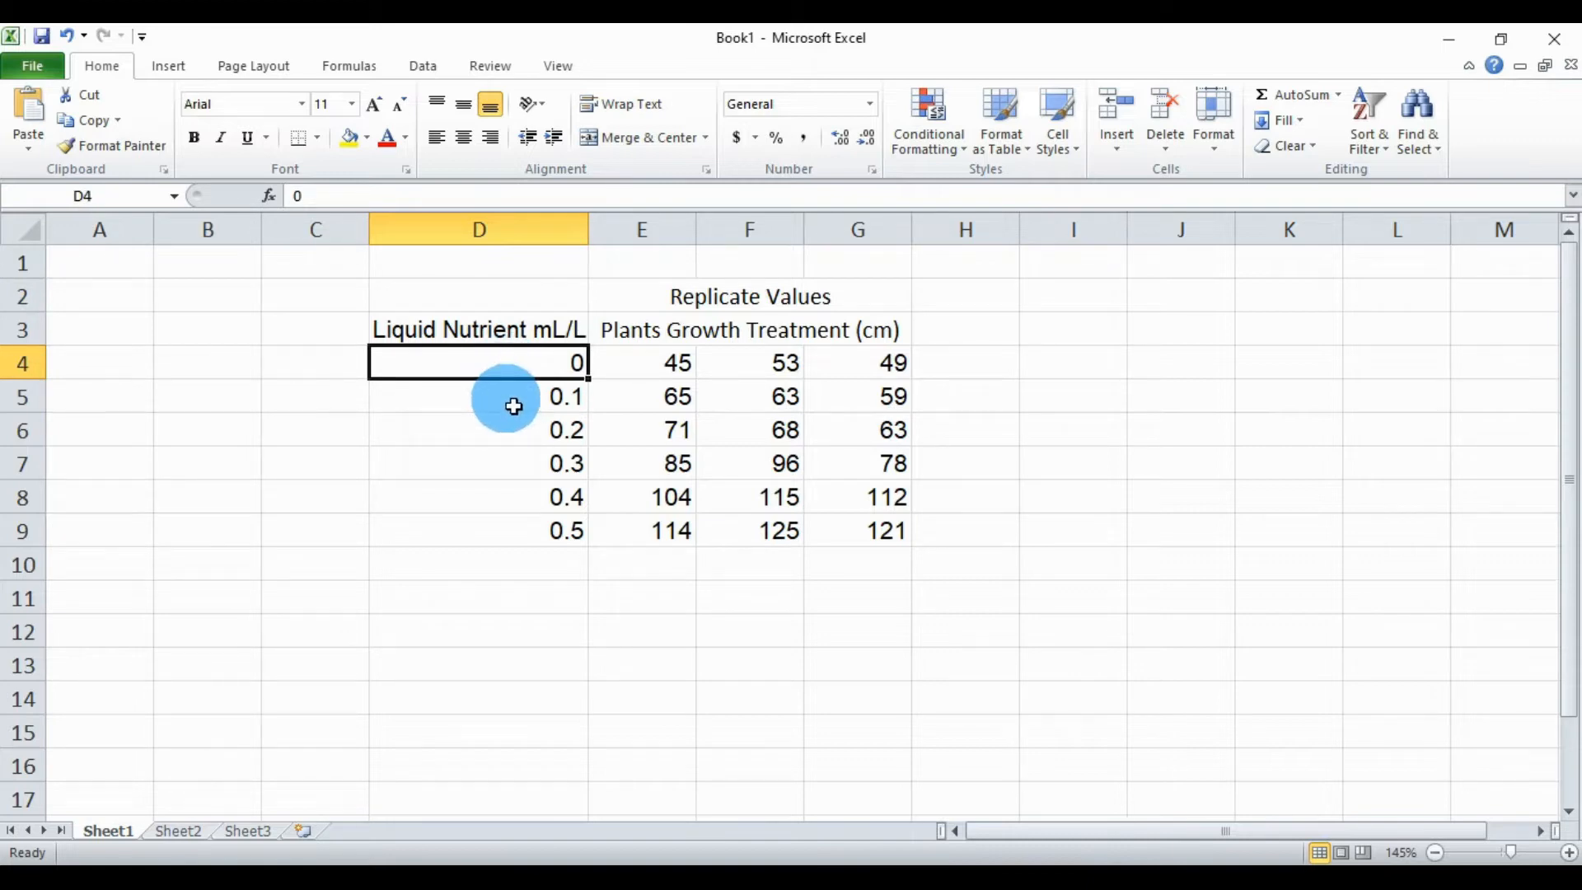
click(511, 409)
click(514, 433)
click(517, 466)
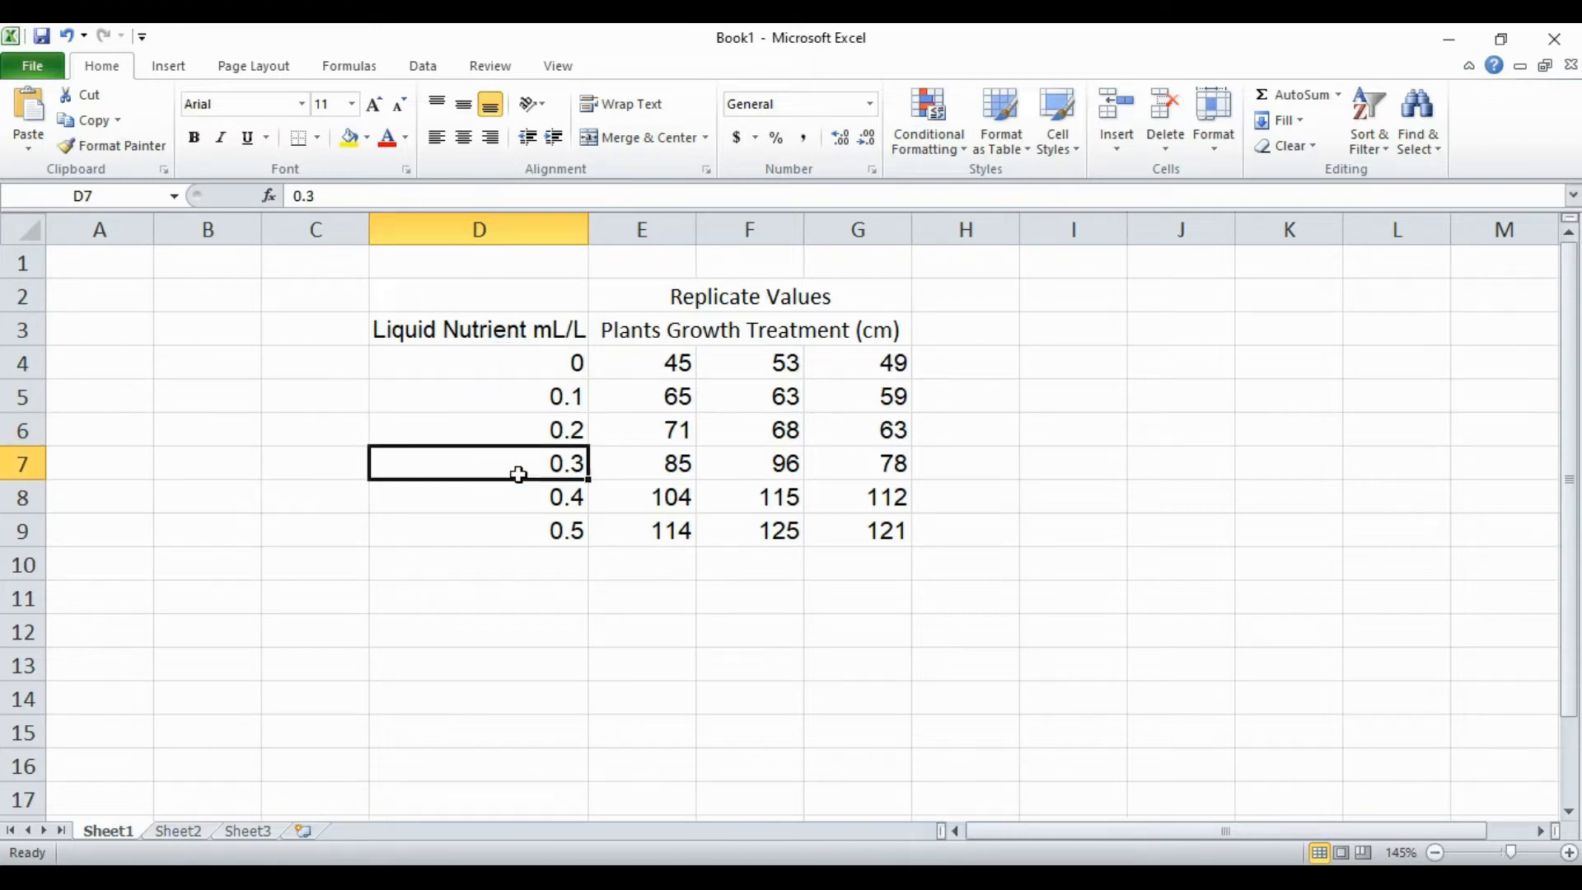
click(541, 537)
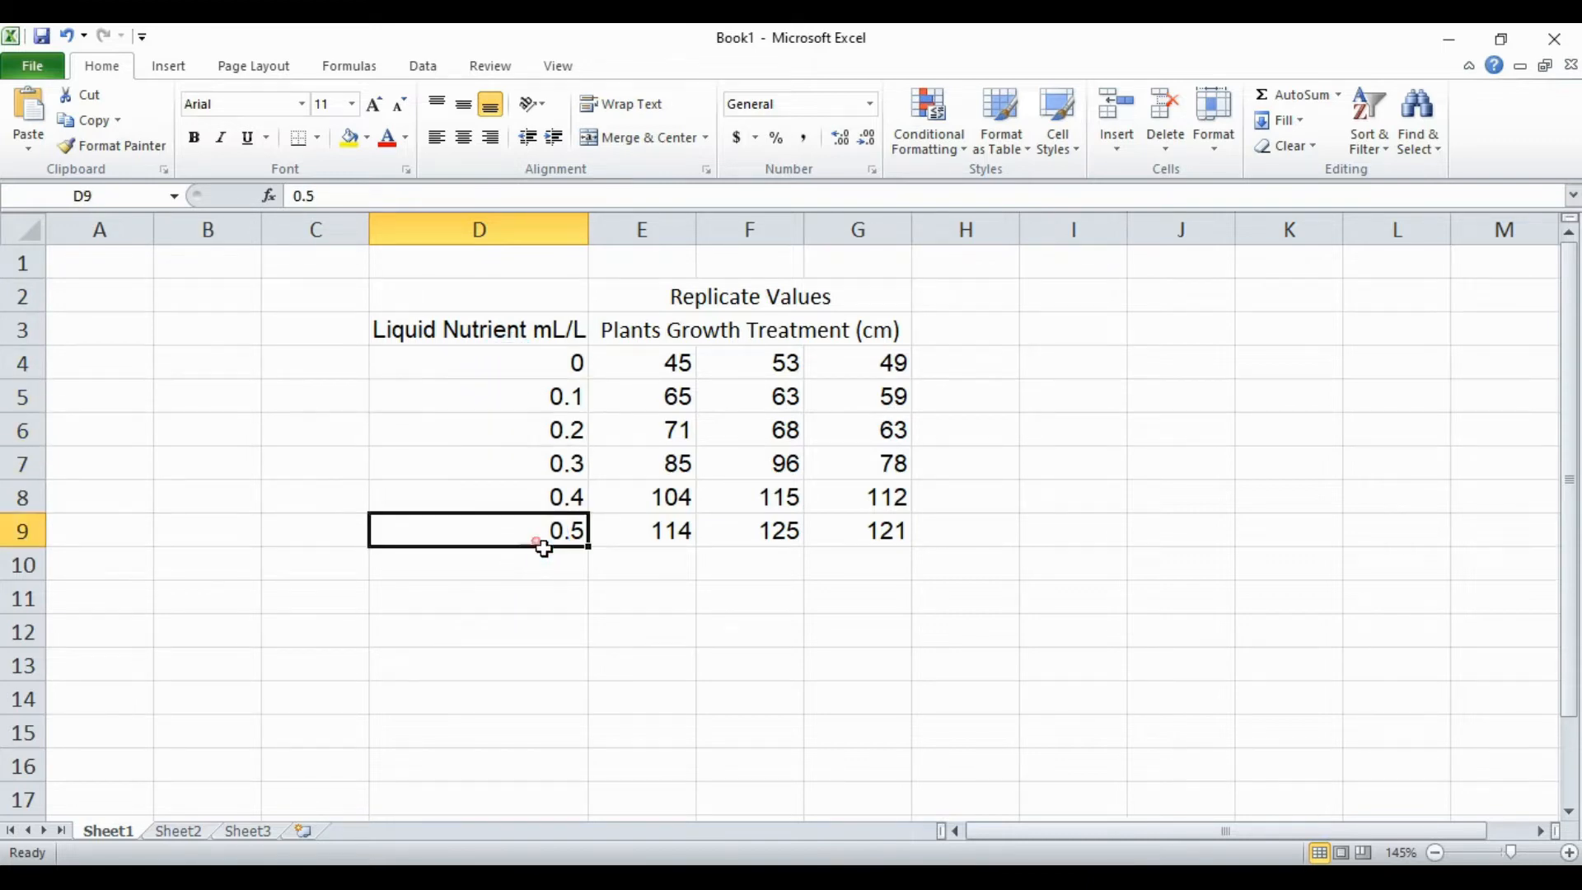
click(614, 305)
click(632, 338)
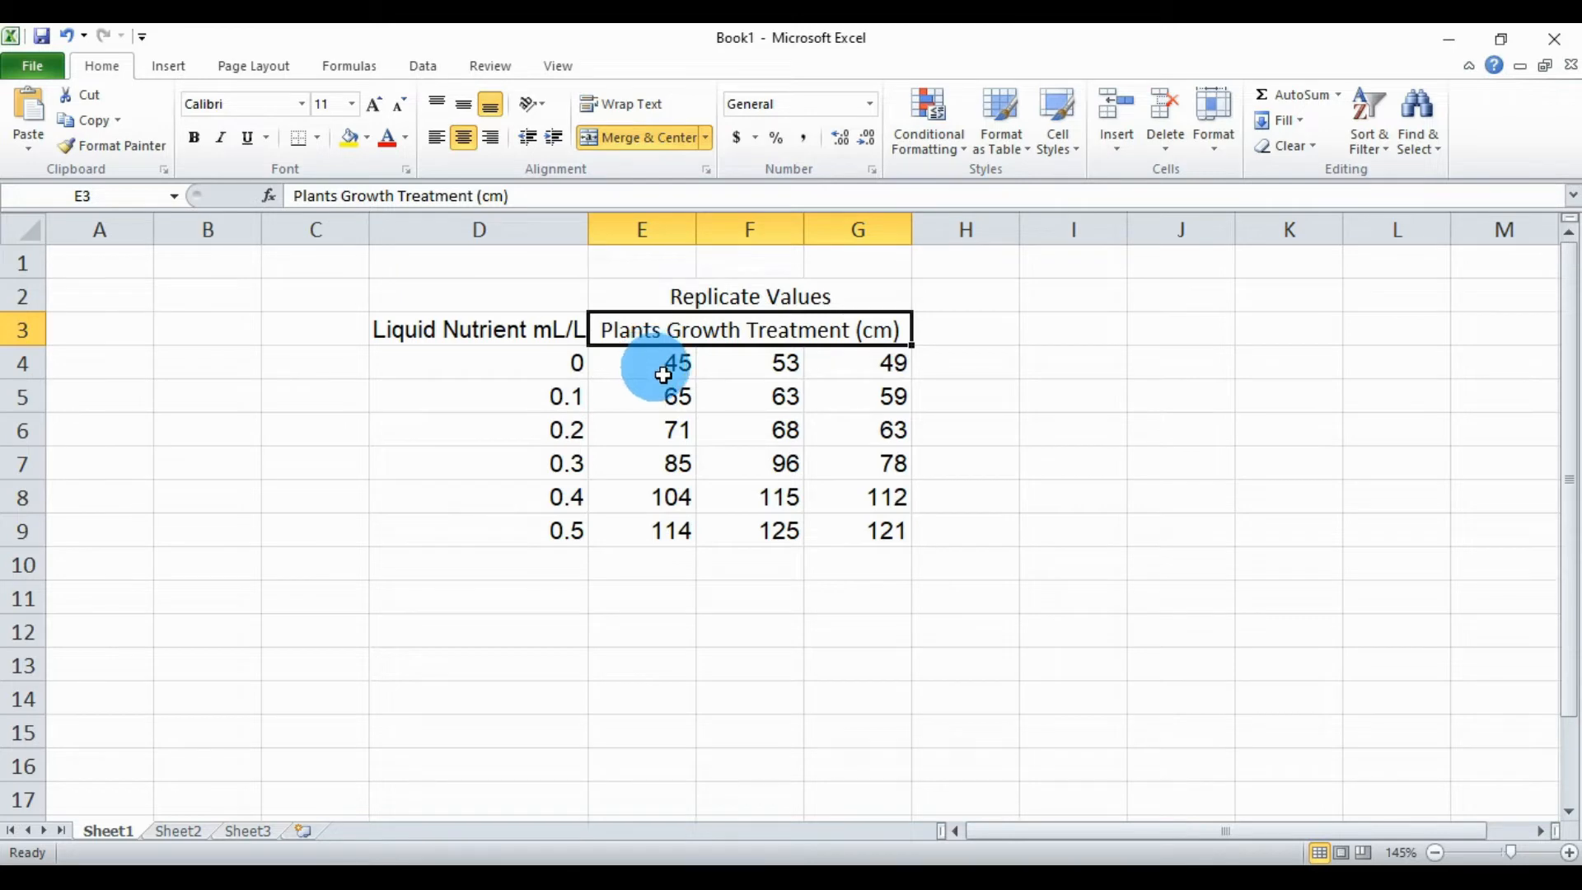
click(633, 375)
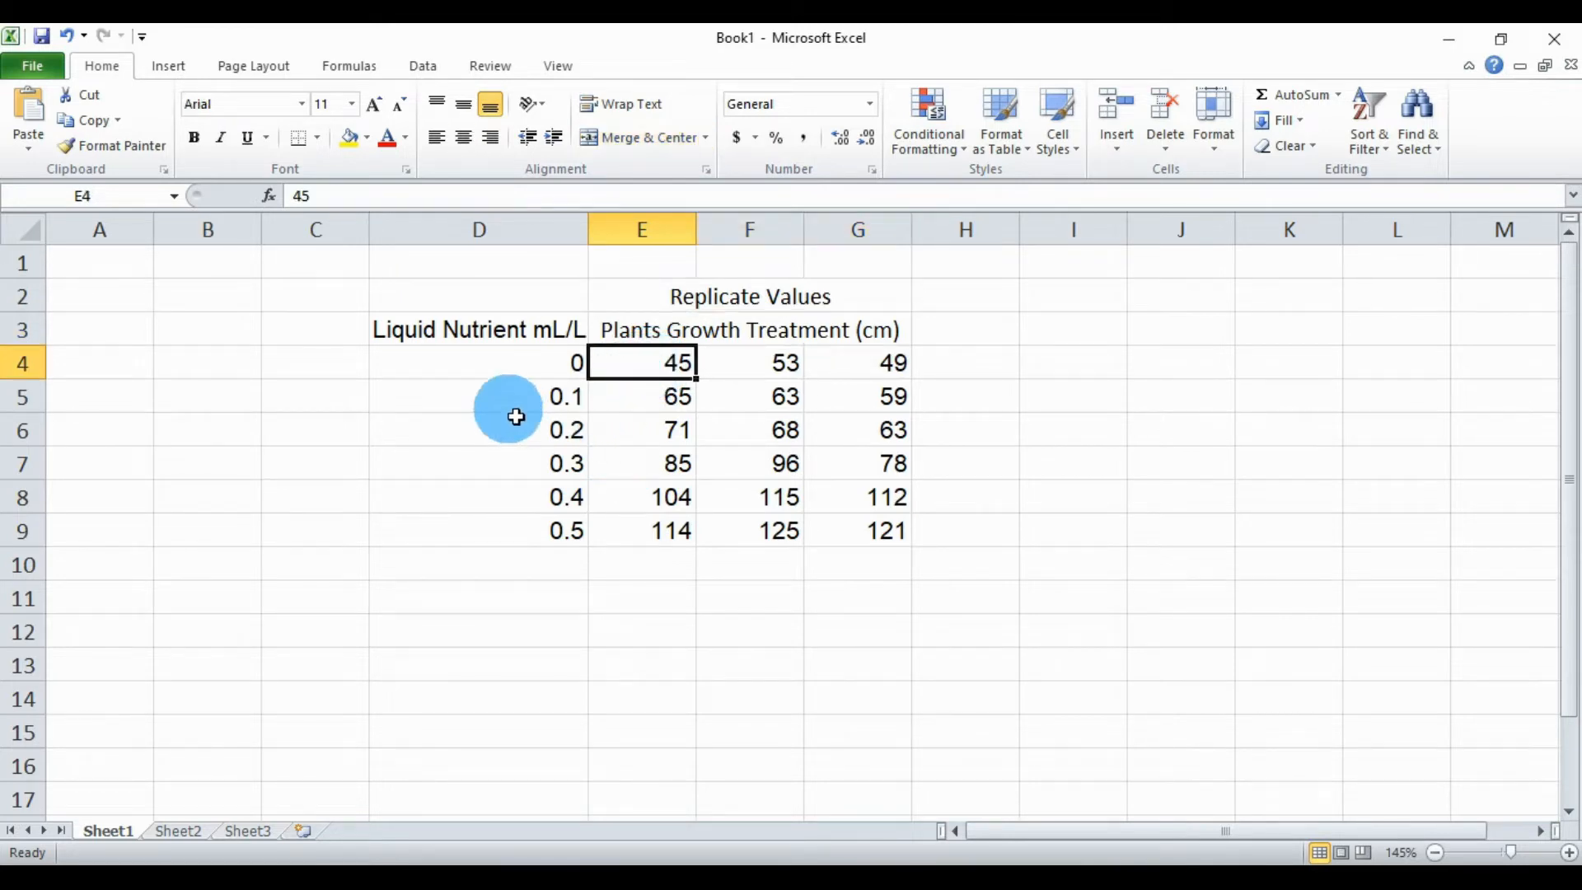
drag(477, 402, 477, 533)
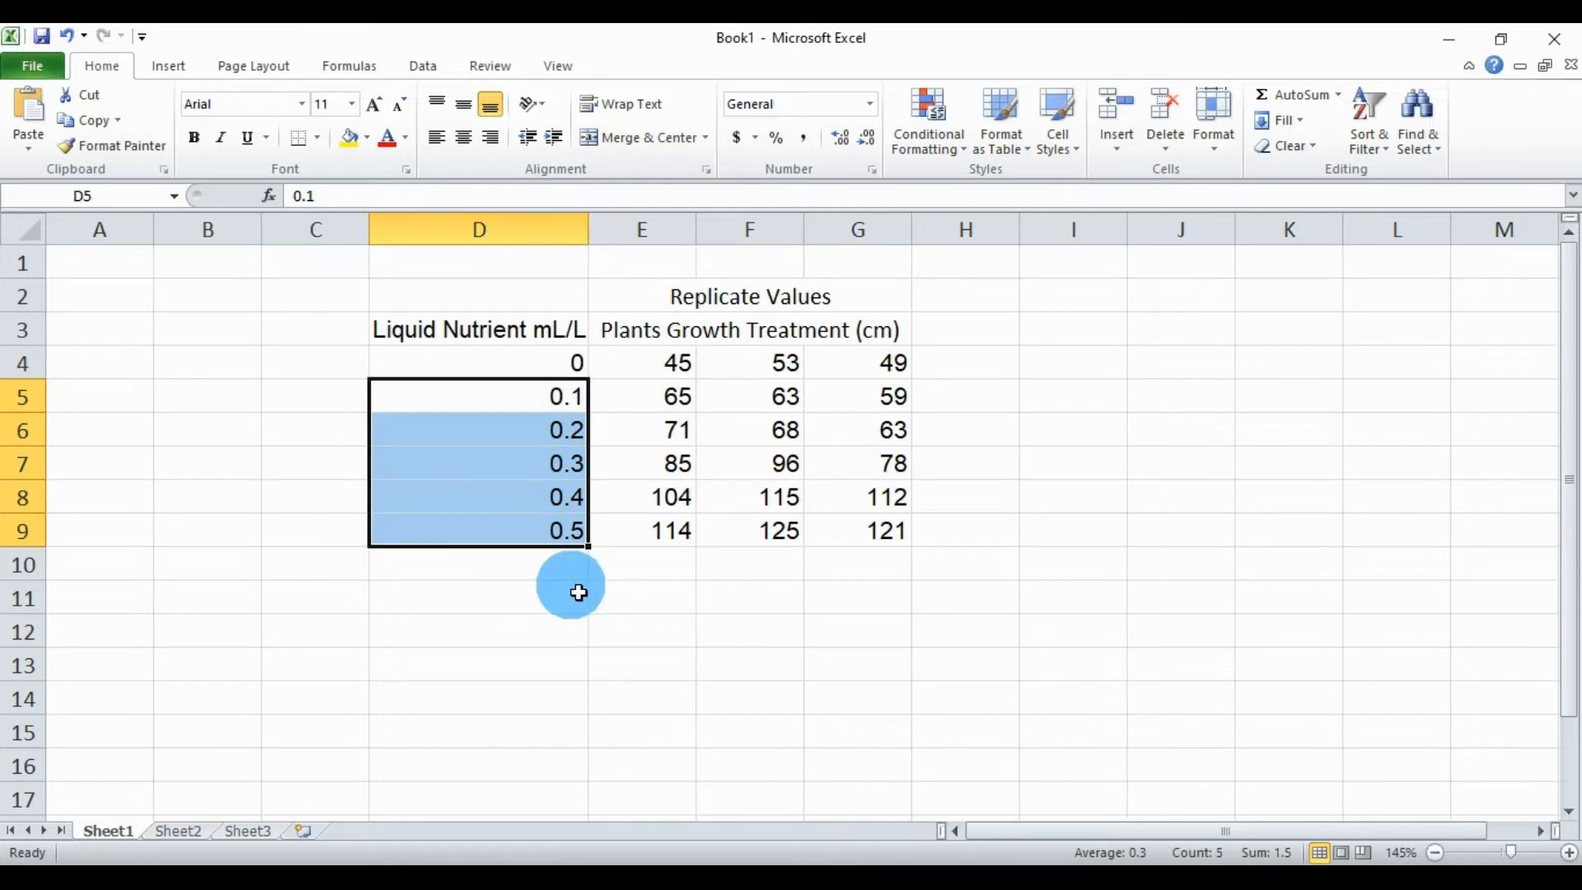
click(849, 572)
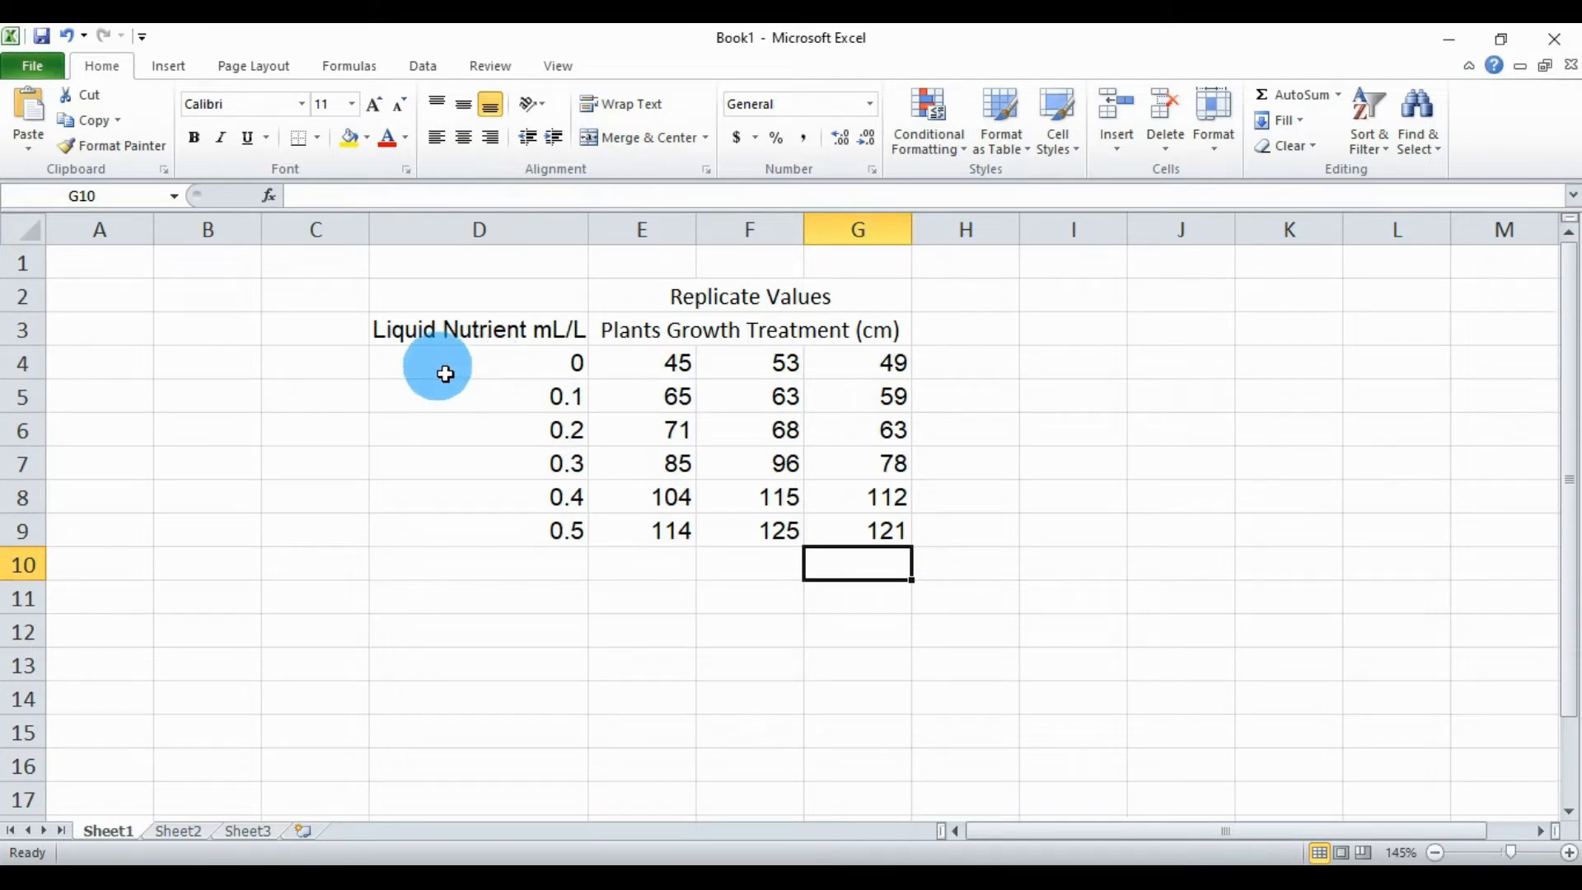
Step: Copy the "Liquid Nutrient mL/L" header from cell D3 and switch to GraphPad Prism
click(420, 333)
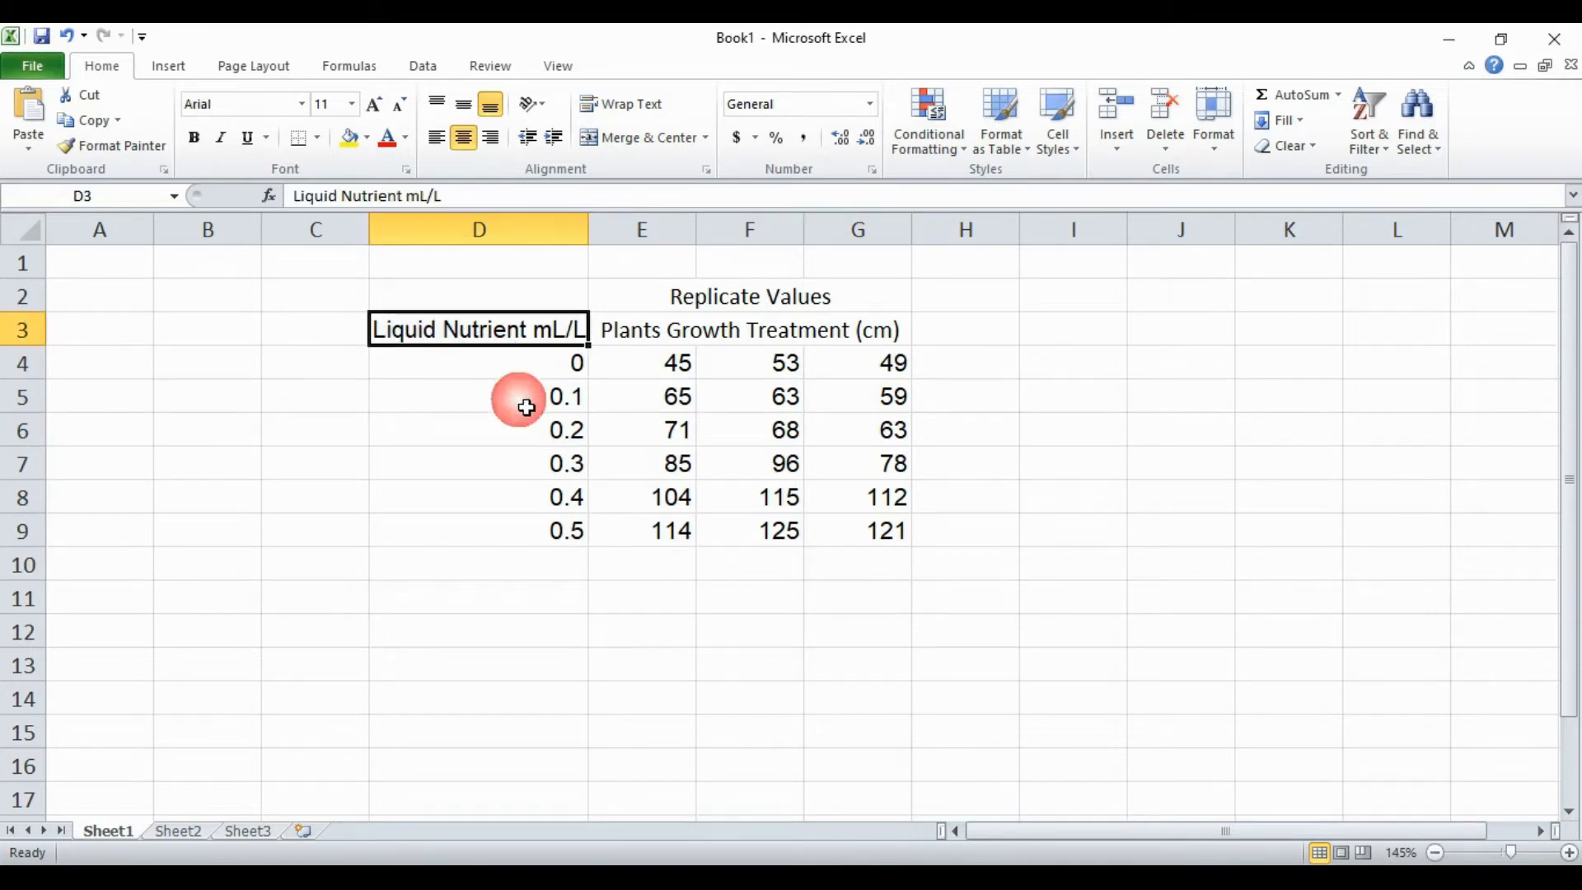
key(ctrl+c)
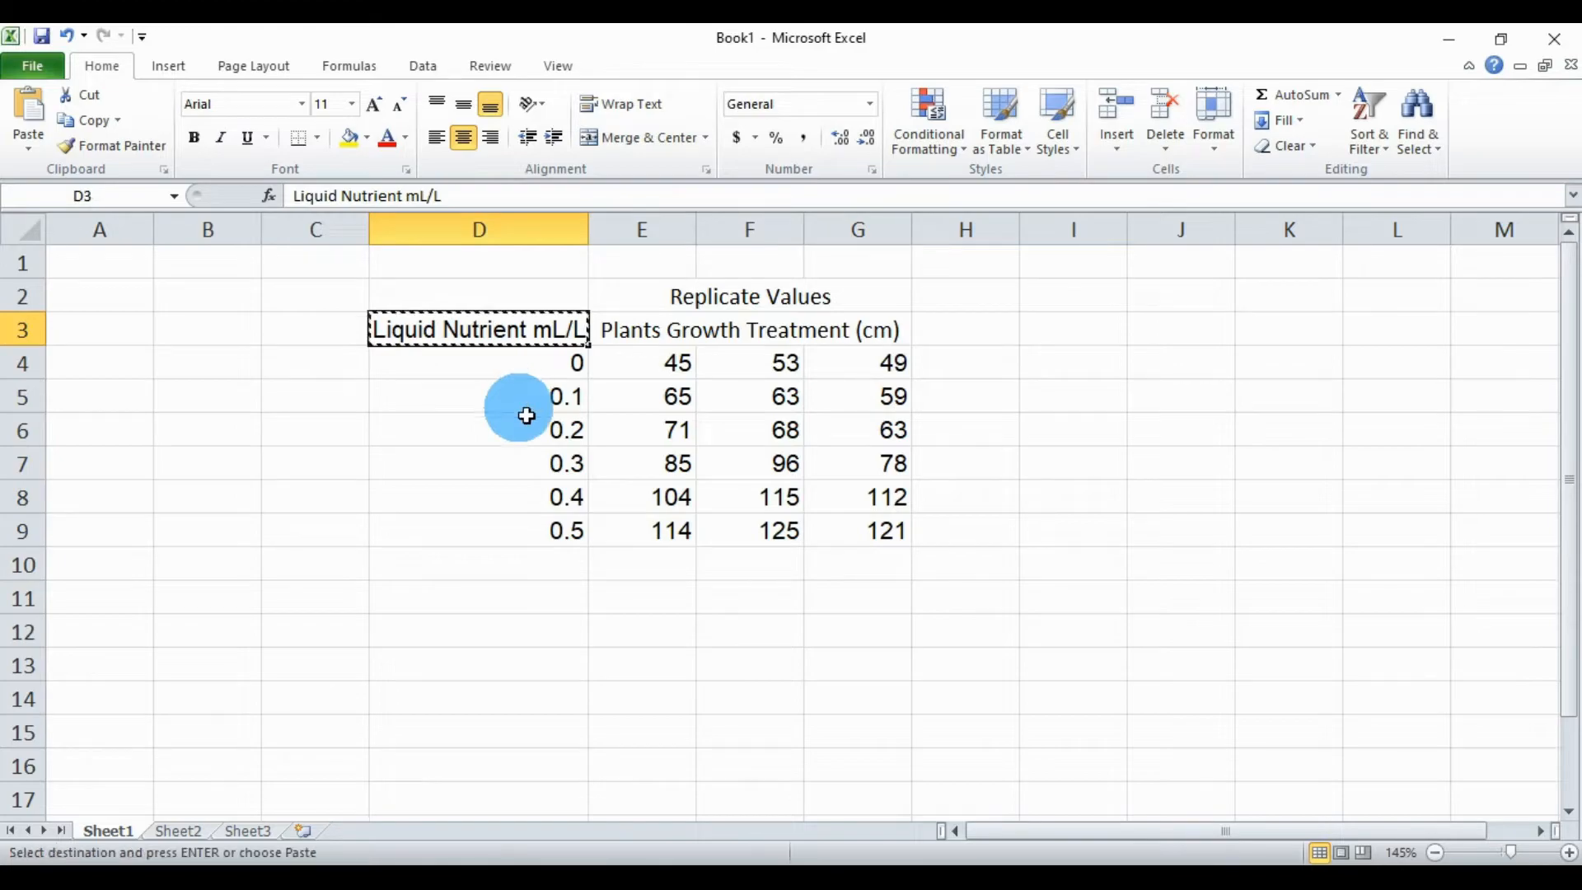
click(754, 875)
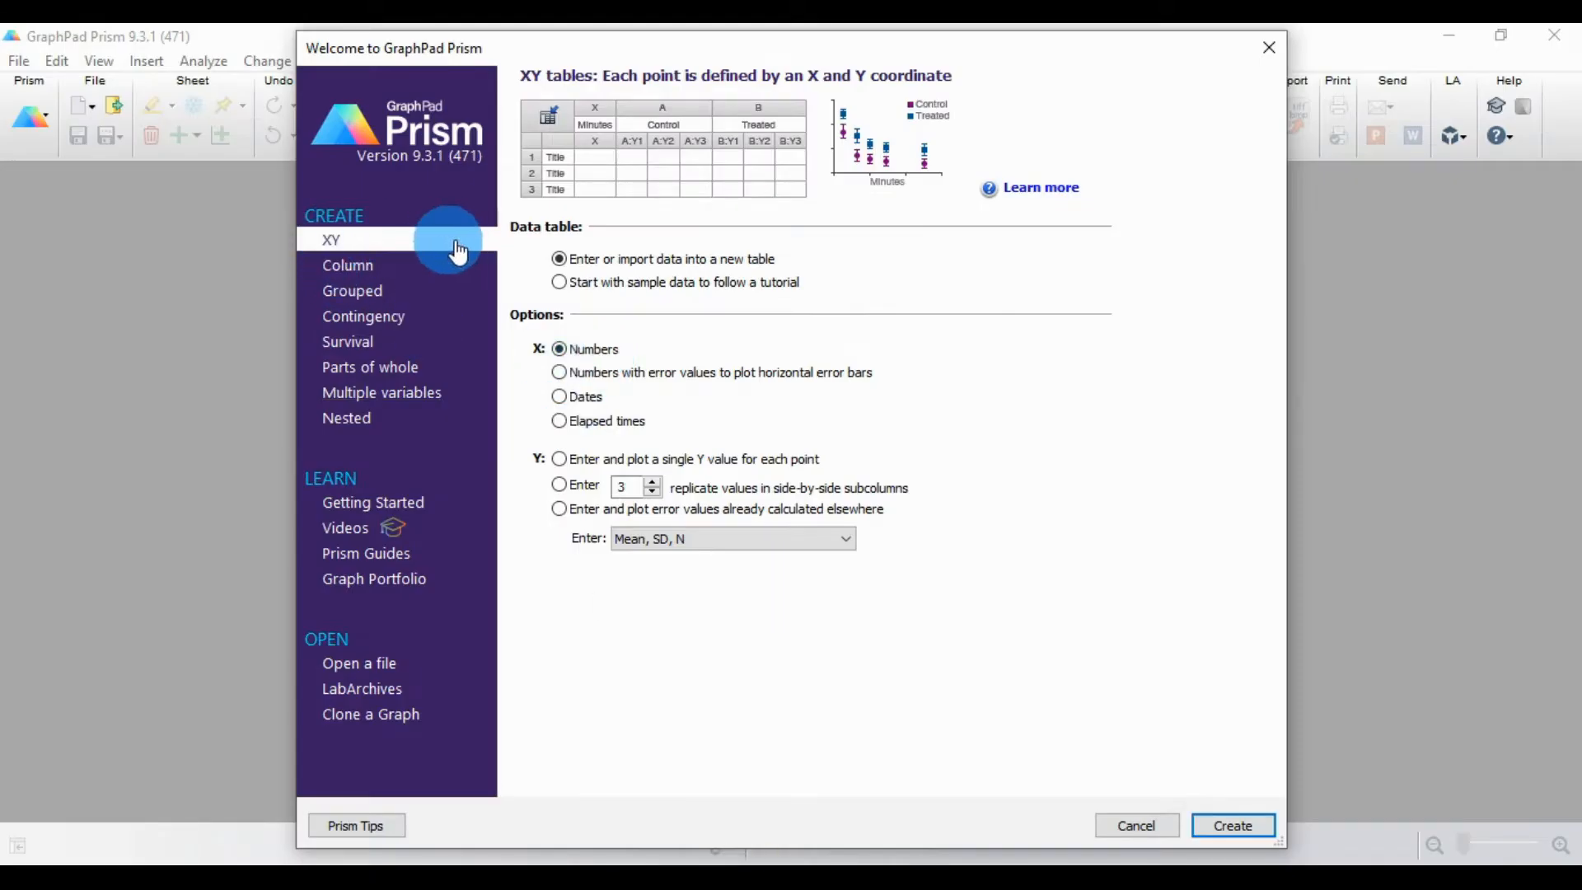
Step: Create an XY data table with numeric X values and 3 replicate Y values in side-by-side subcolumns
click(330, 239)
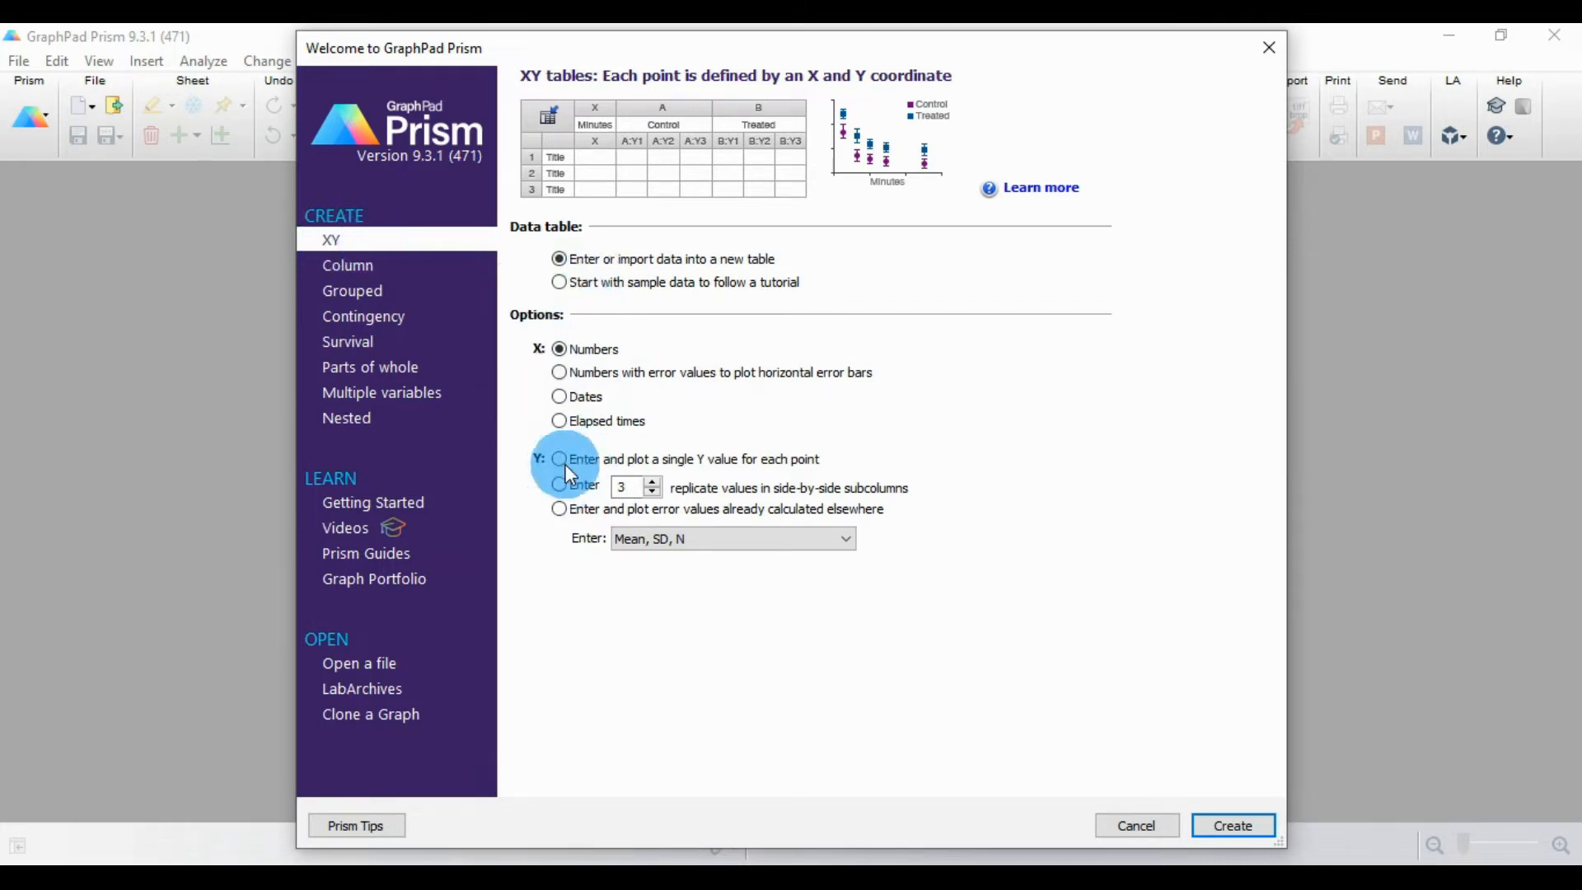
click(643, 499)
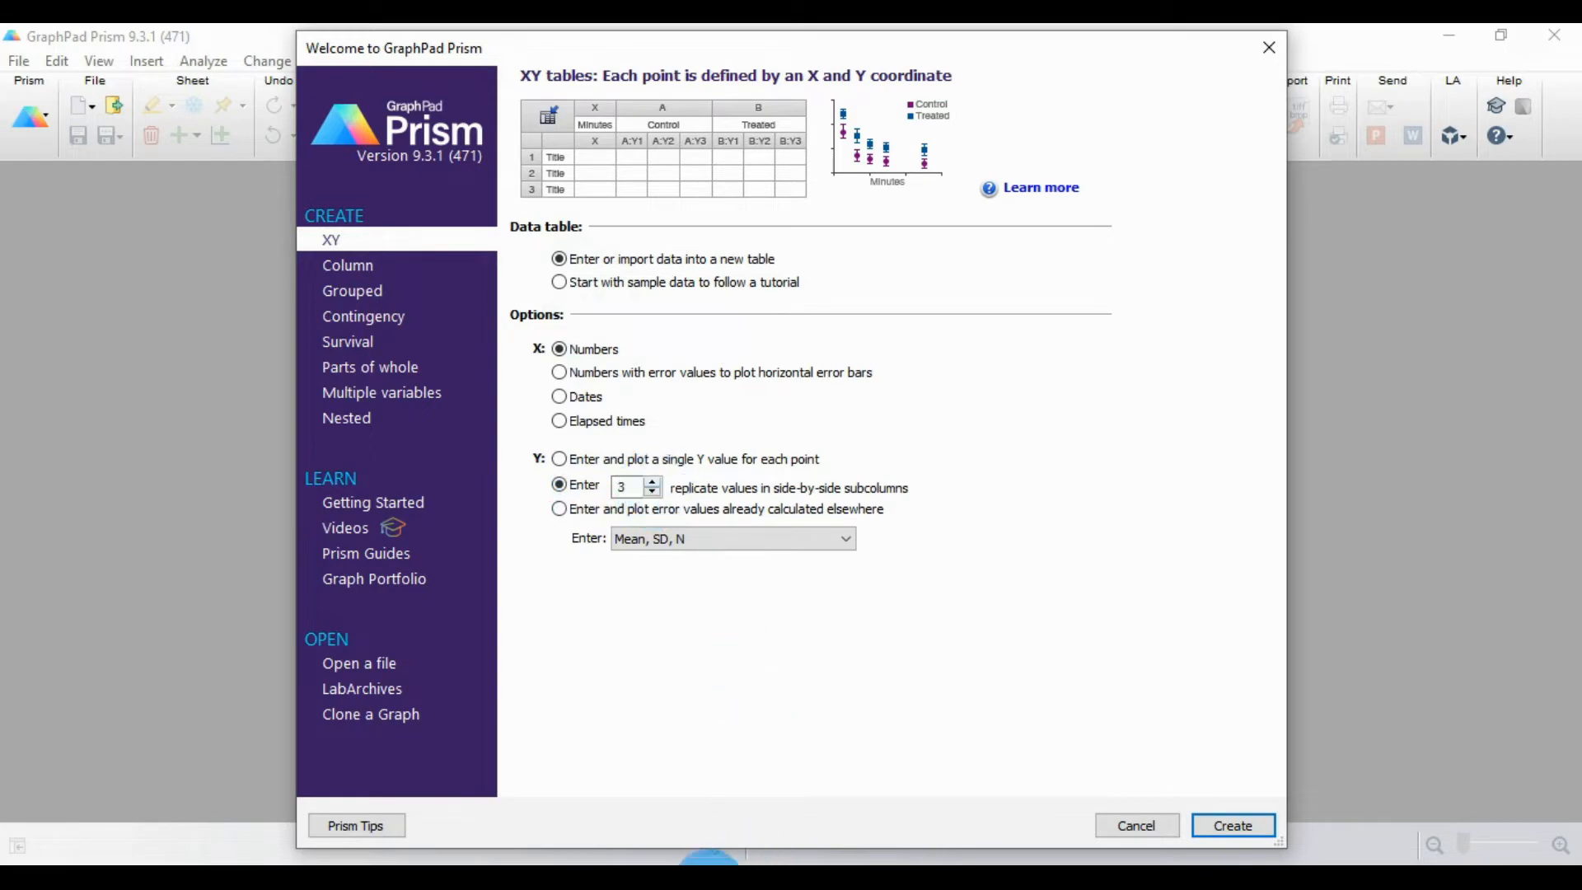
click(710, 881)
click(744, 881)
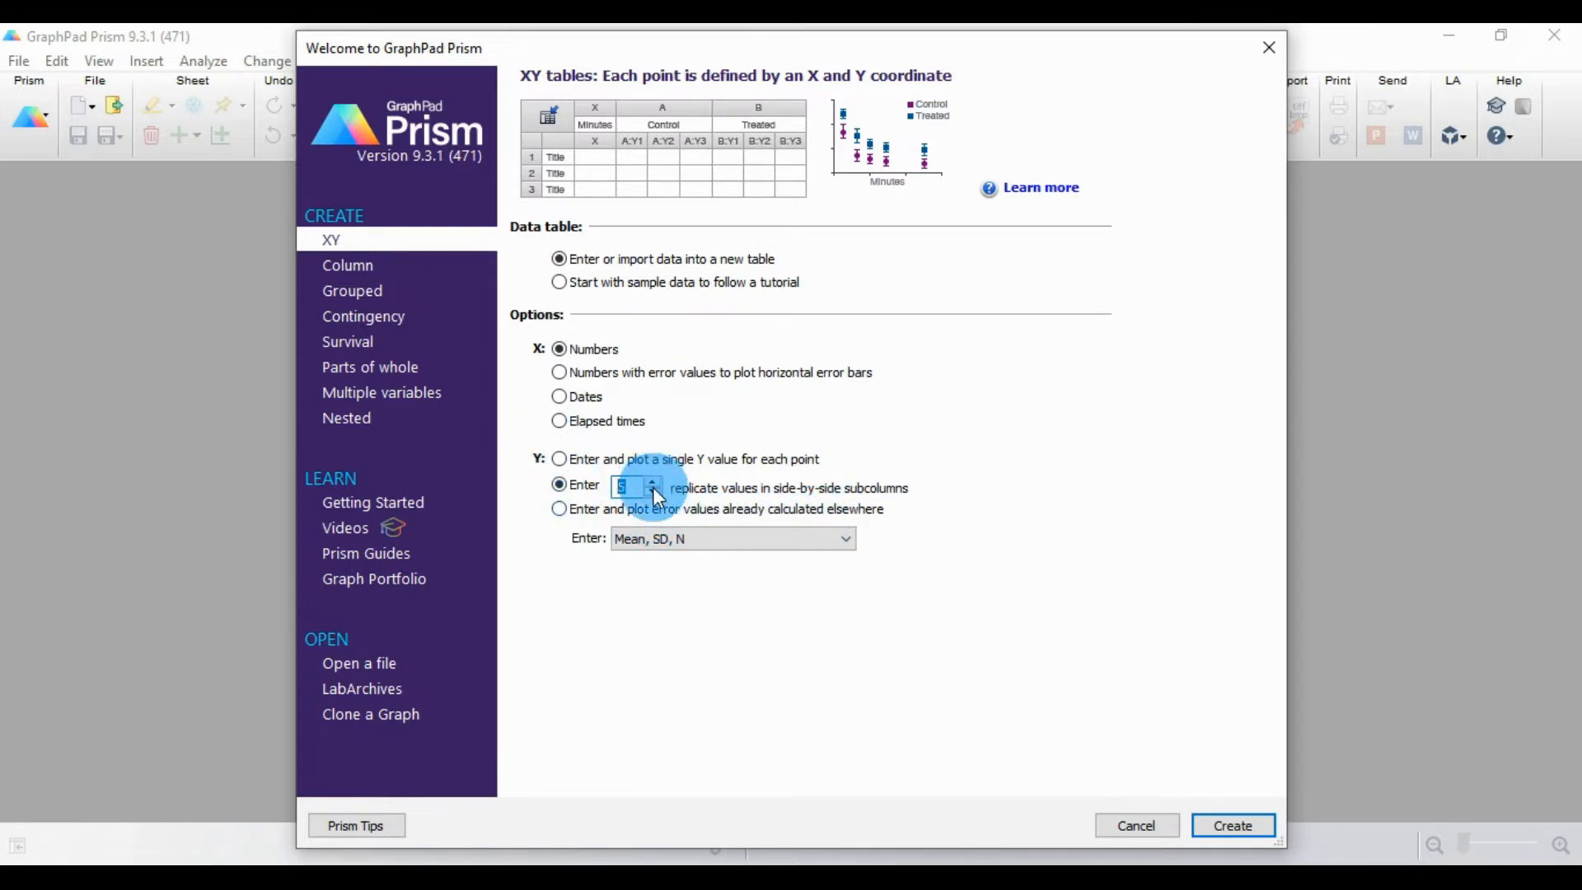
click(652, 493)
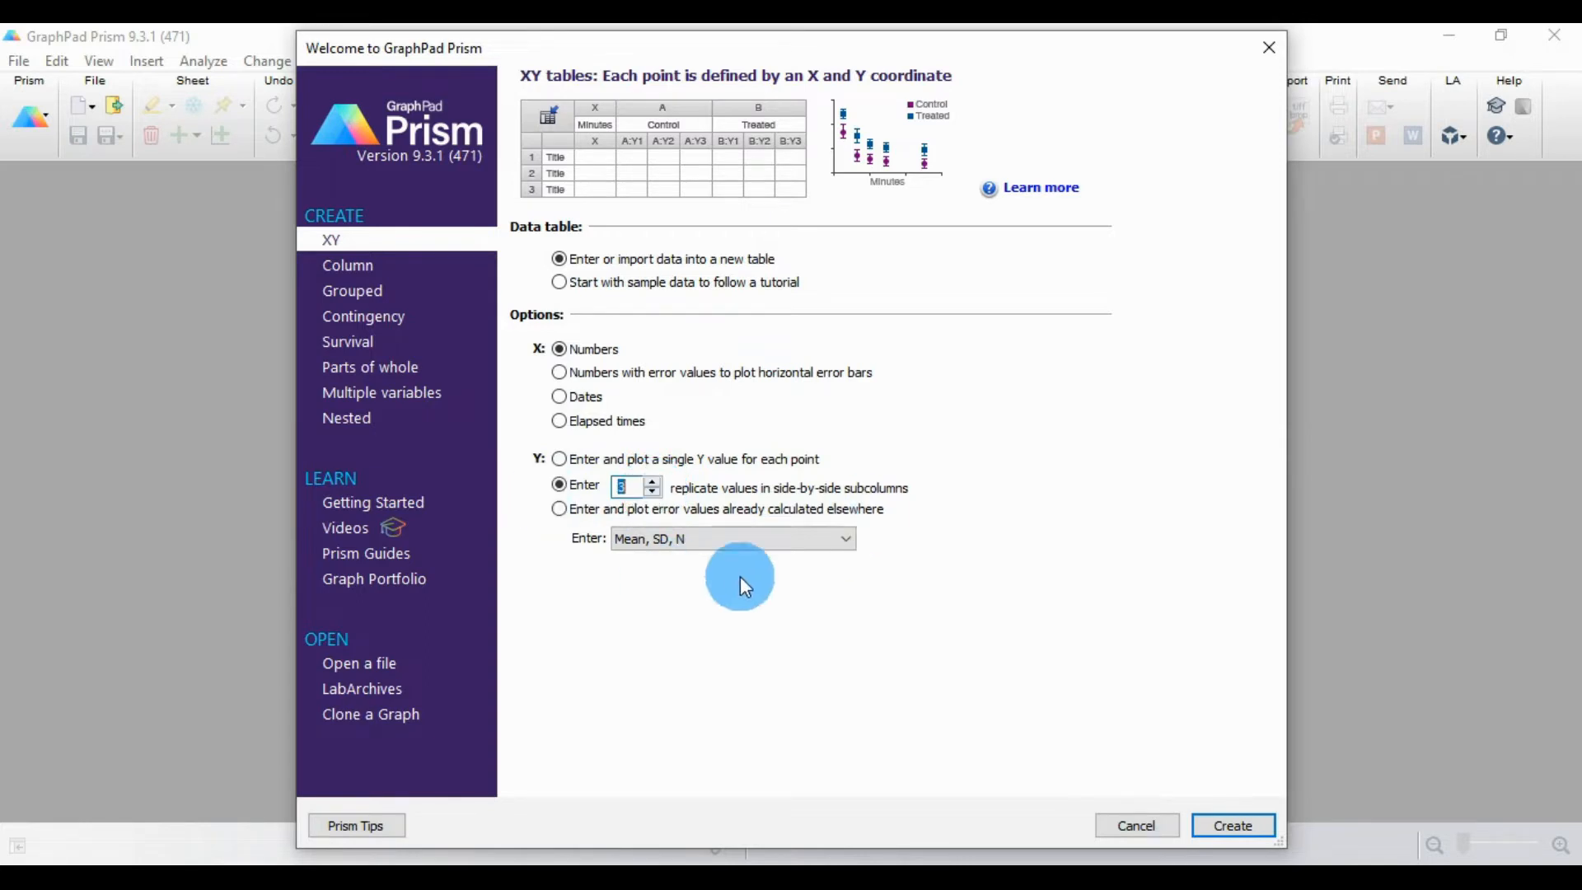
click(1232, 824)
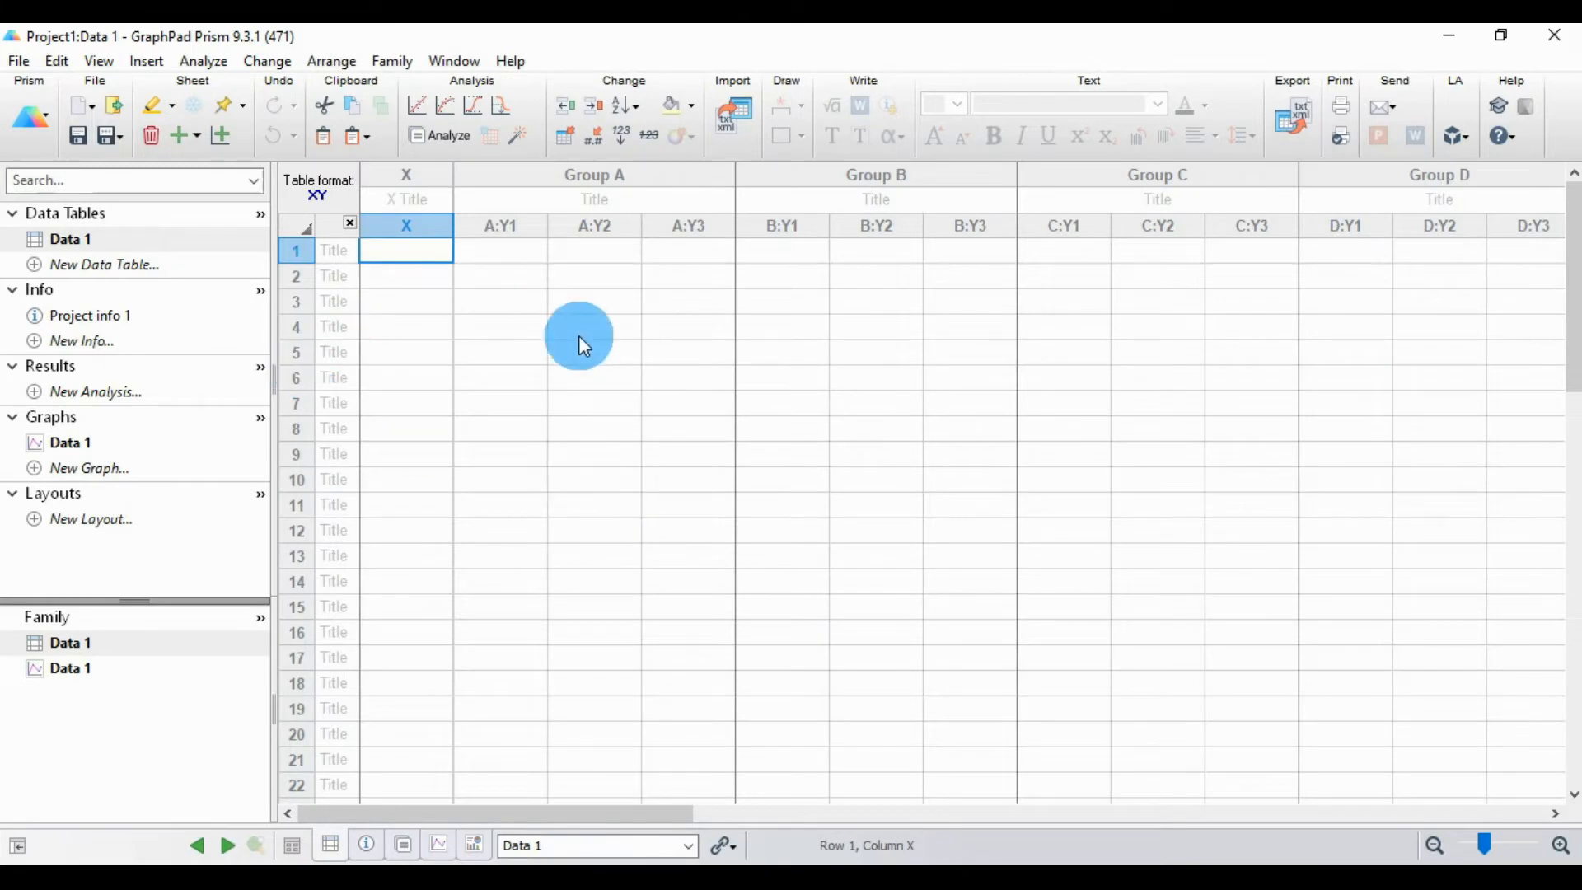
Step: Title the X column "Liquid Nutrient mL/L" and fill it from row 1 with the concentrations copied from Excel cells D4:D9
click(416, 199)
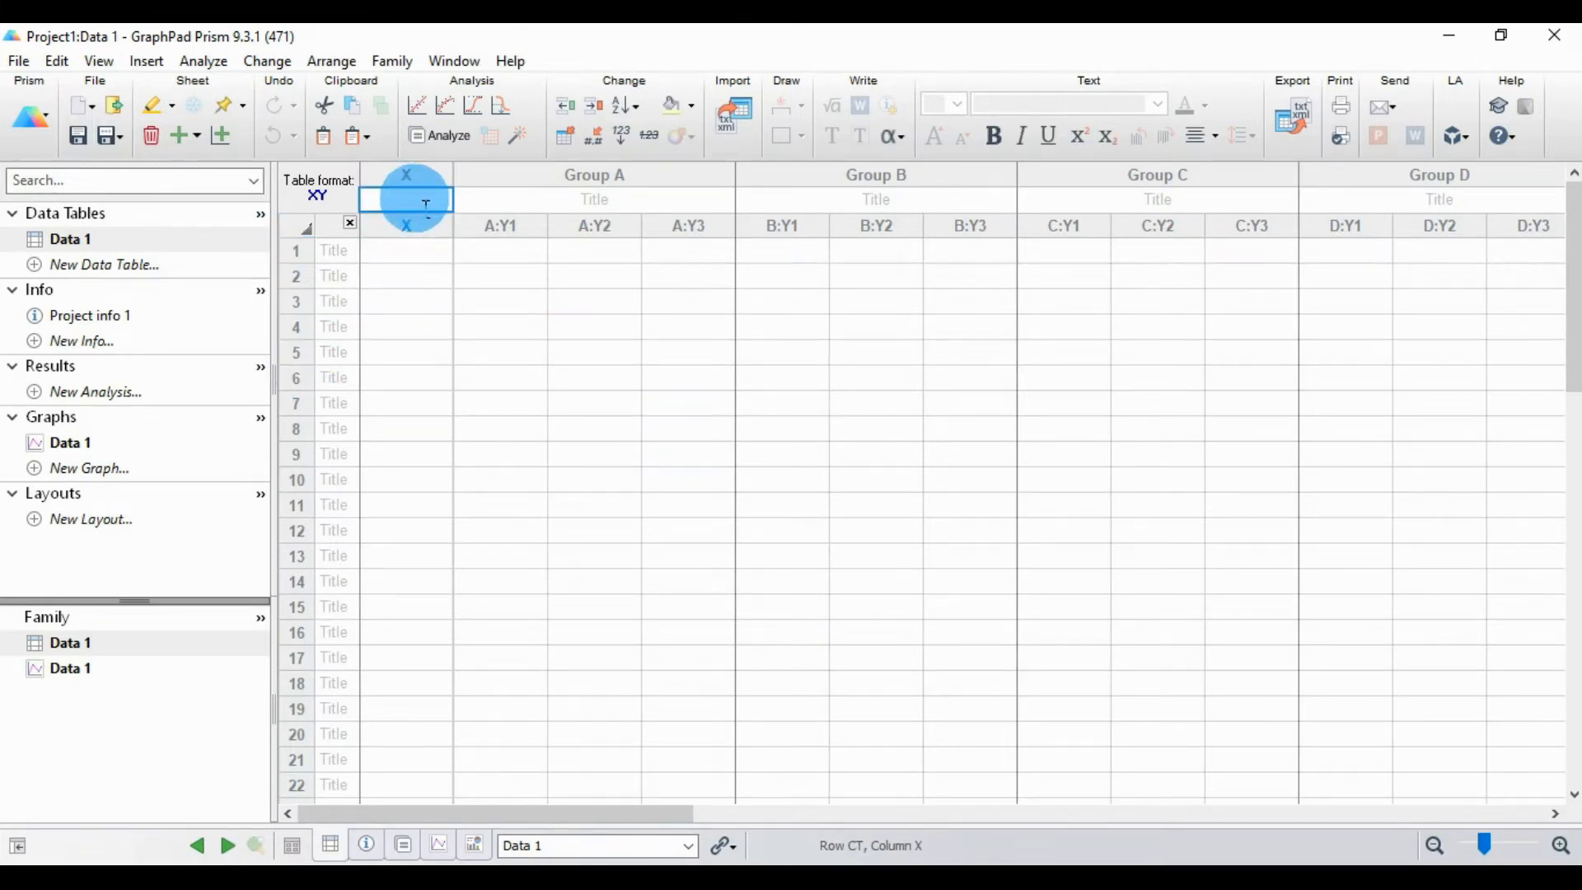
key(ctrl+v)
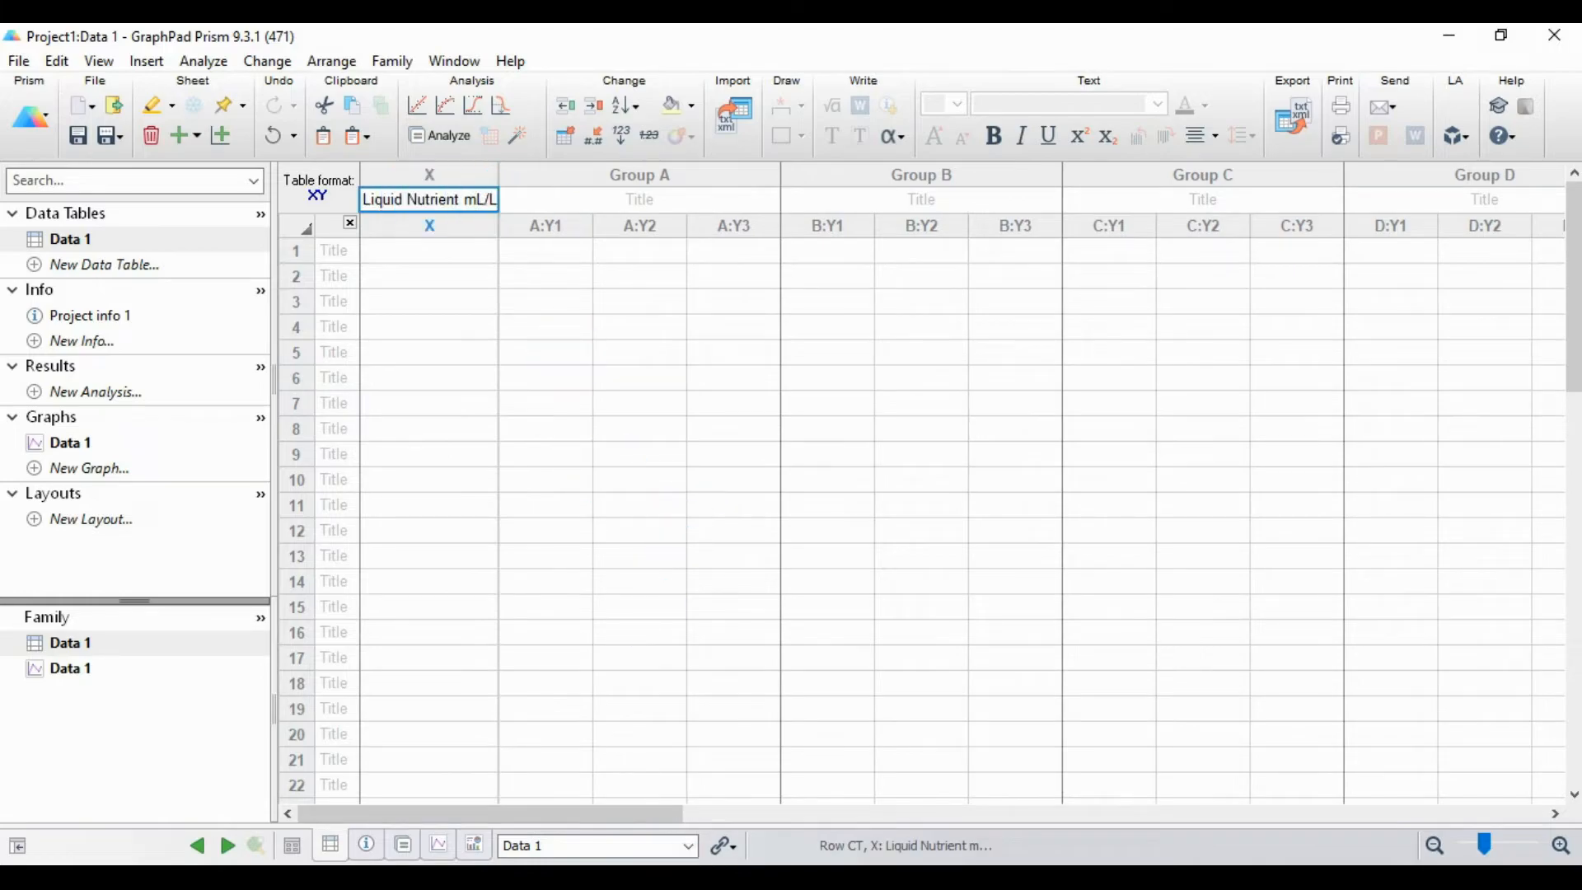
key(alt+Tab)
drag(532, 371, 530, 522)
key(ctrl+c)
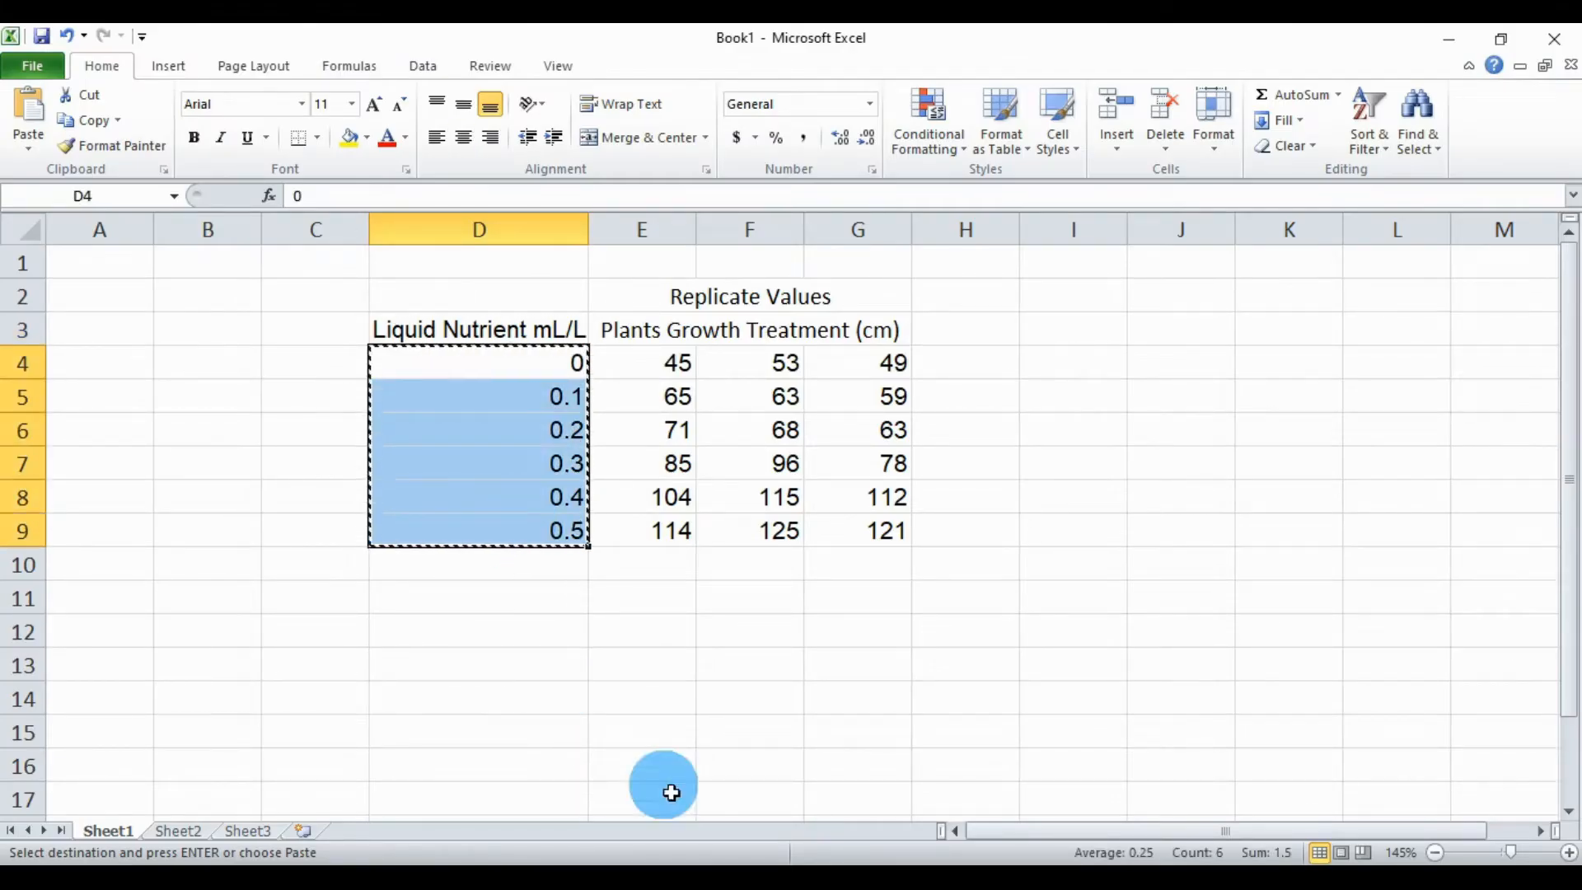
key(alt+Tab)
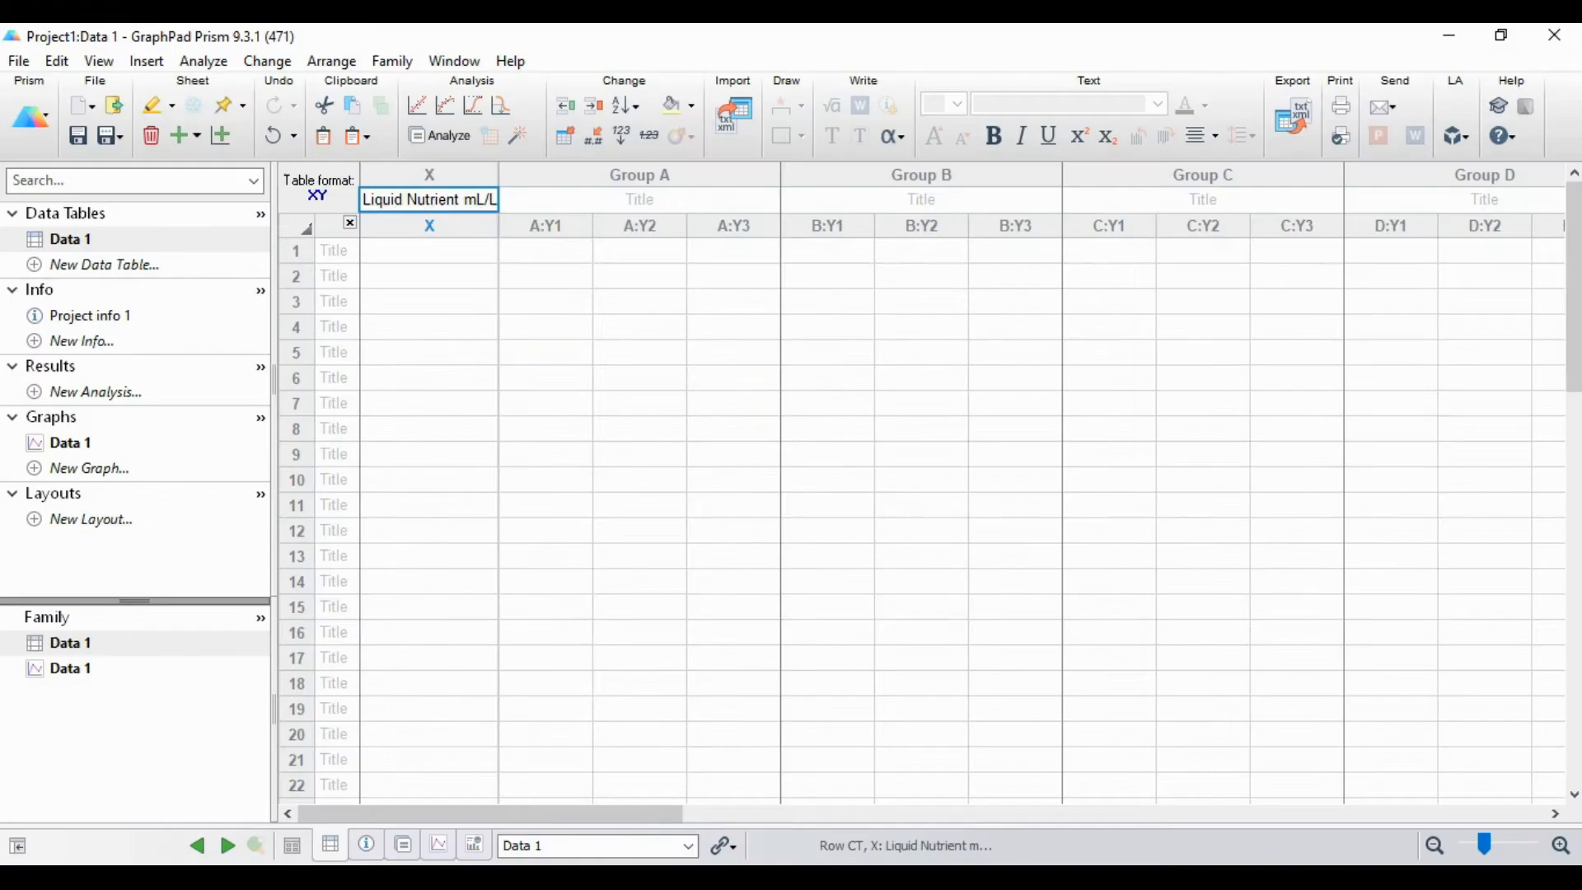
click(443, 249)
key(ctrl+v)
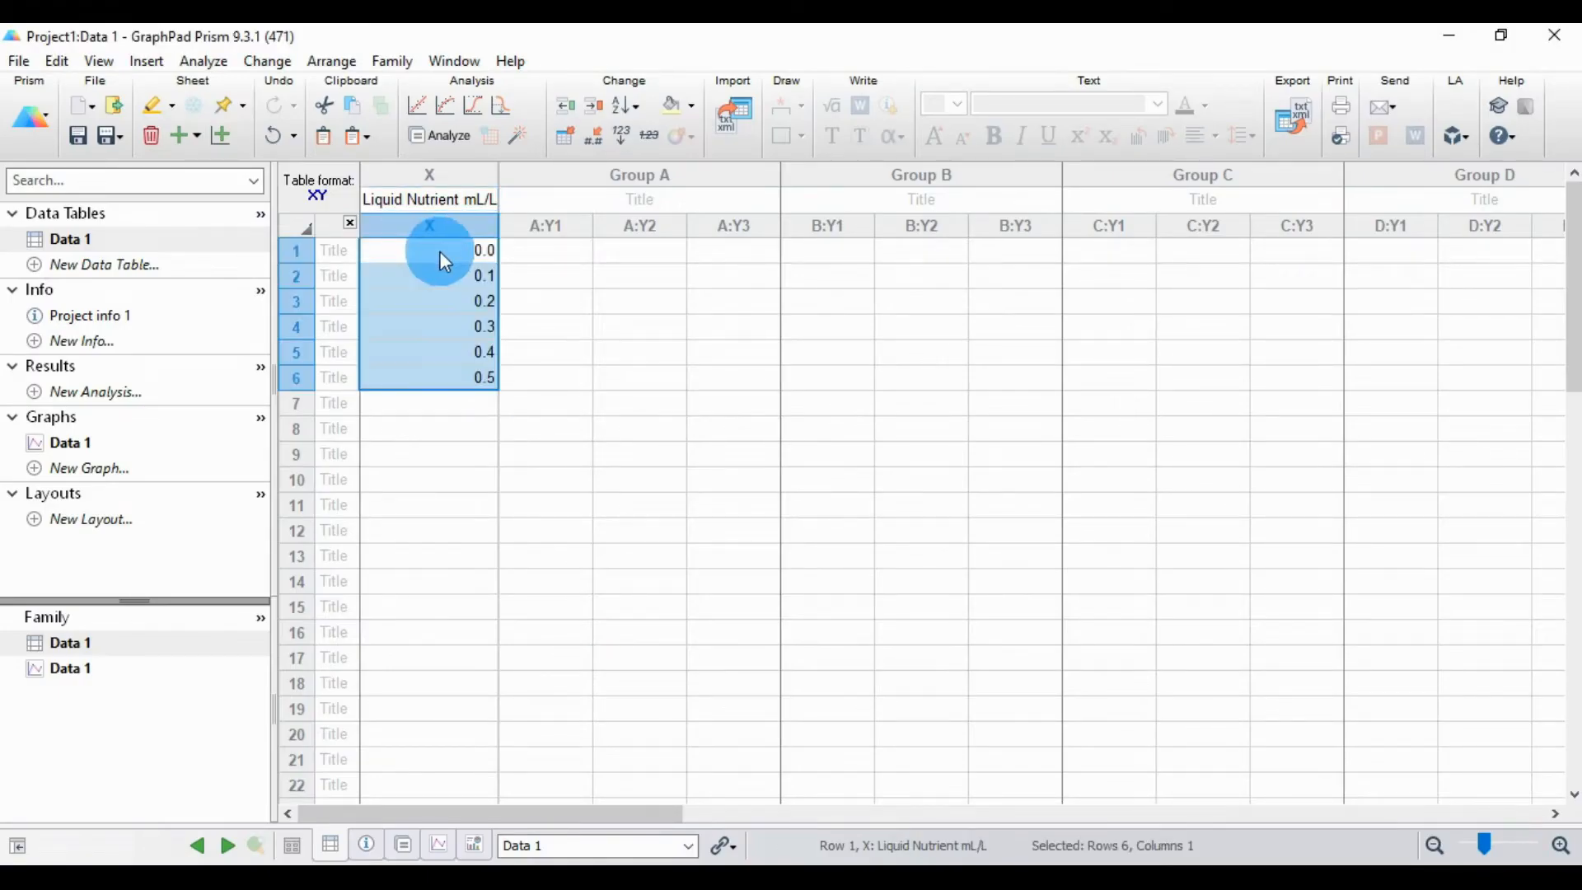
Step: Copy the "Plants Growth Treatment (cm)" heading from the Excel sheet and paste it as the Group A title in Prism
mouse_move(710, 877)
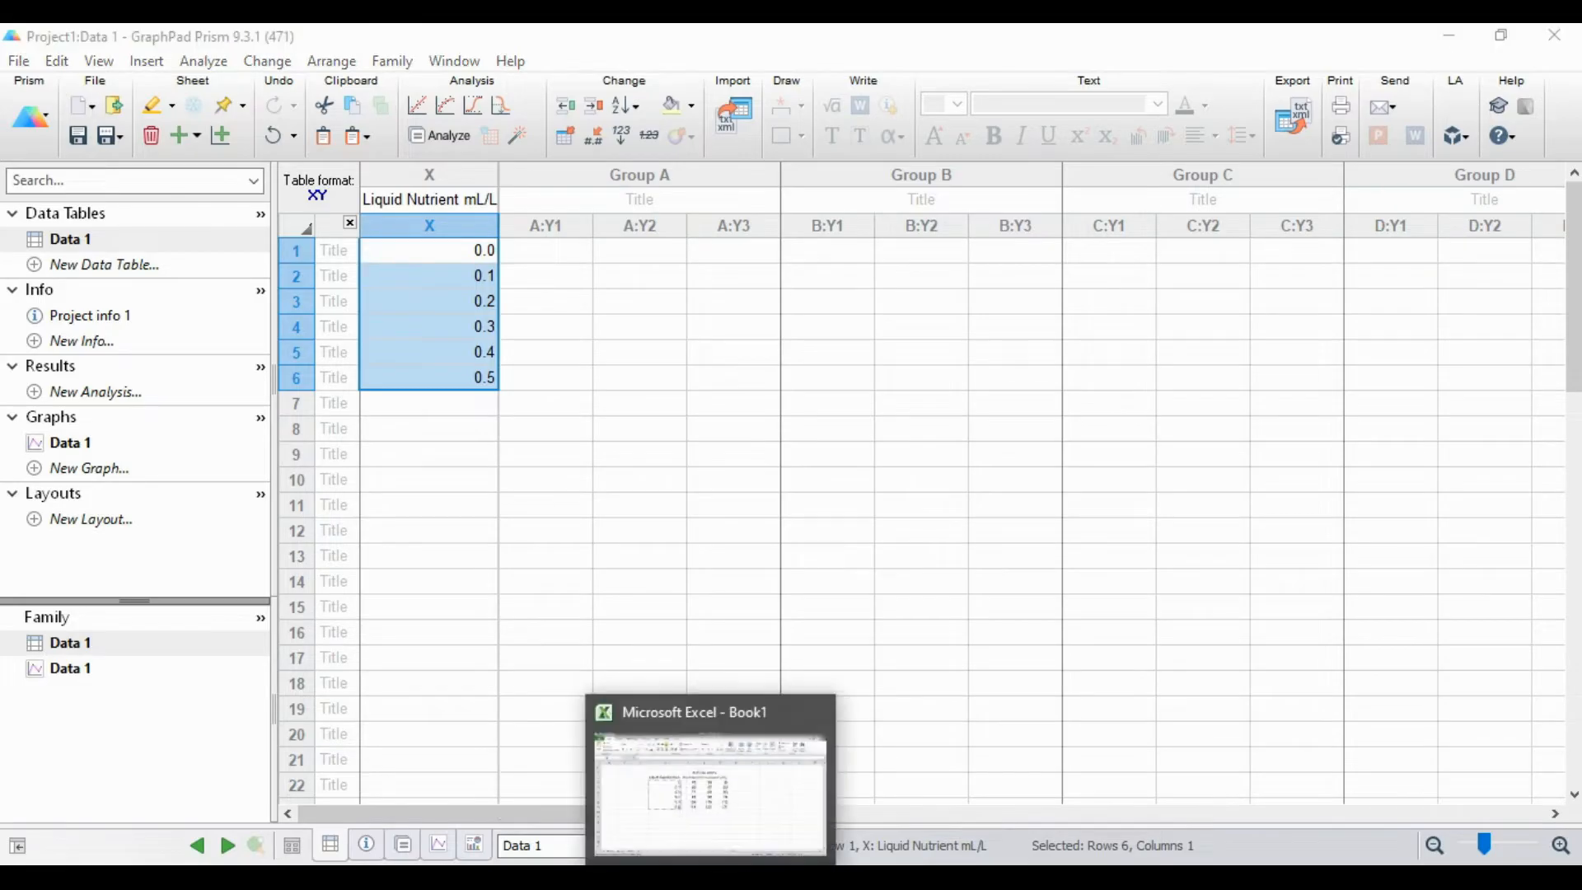
click(710, 791)
click(725, 339)
drag(724, 341, 678, 344)
key(ctrl+c)
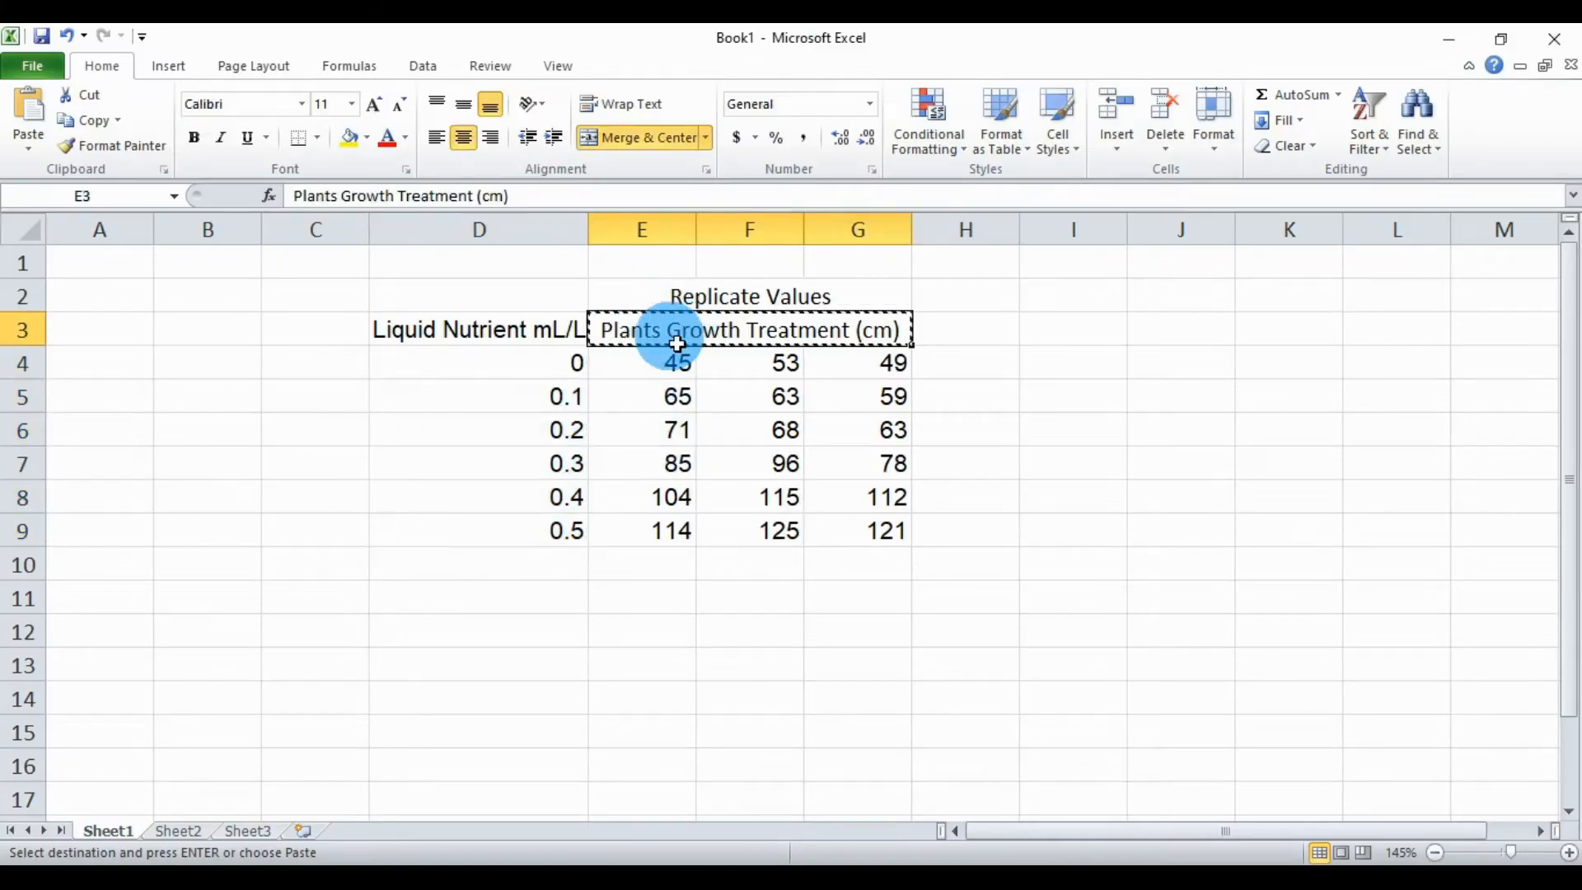
click(742, 883)
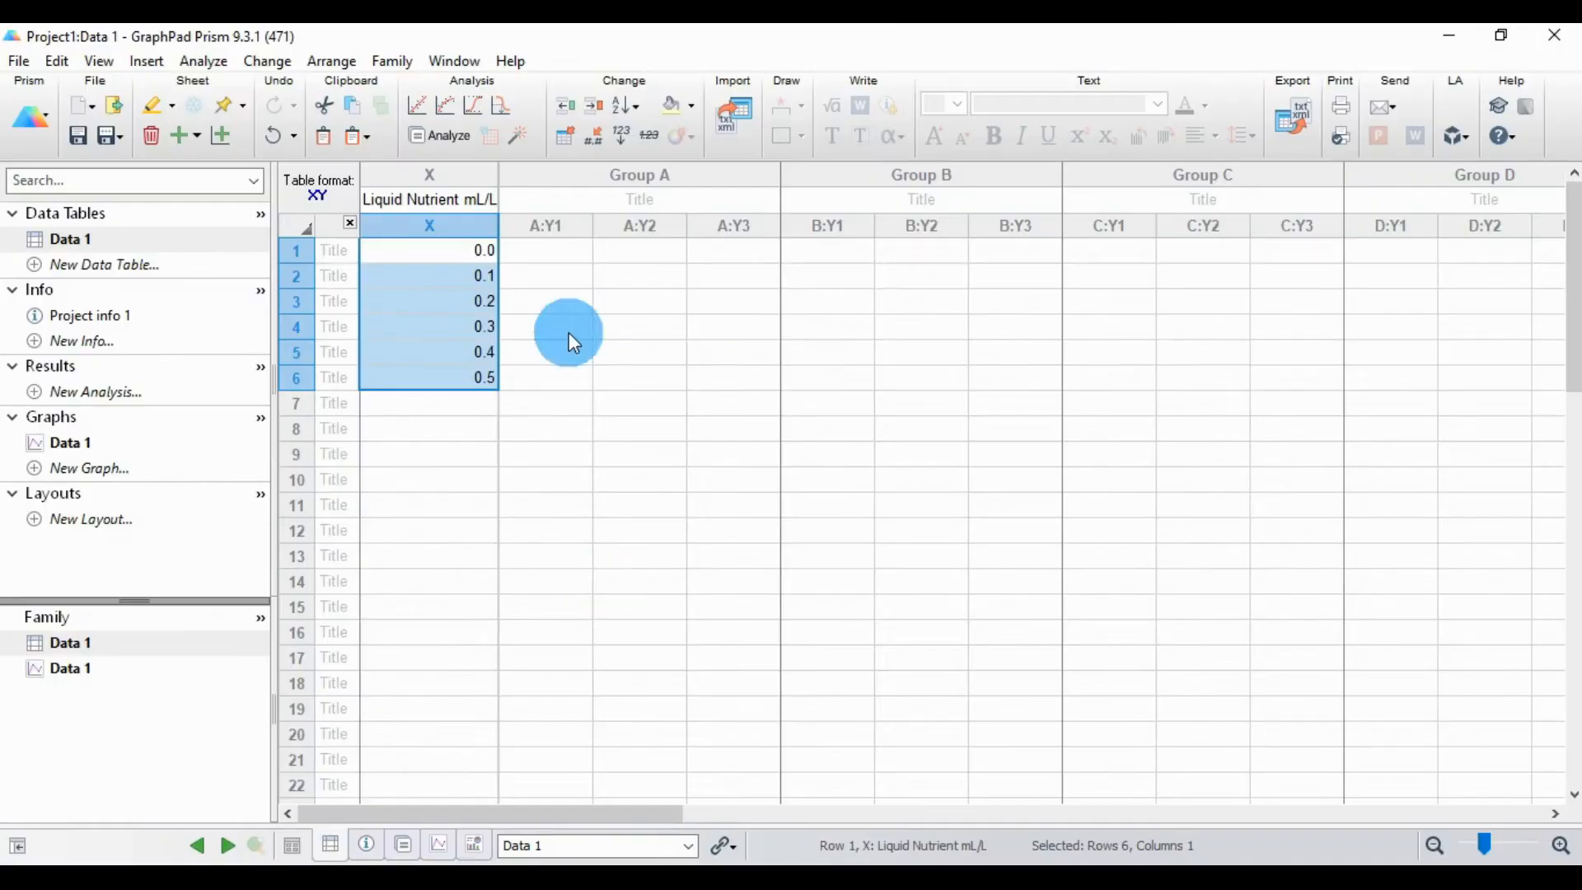
click(587, 208)
key(ctrl+v)
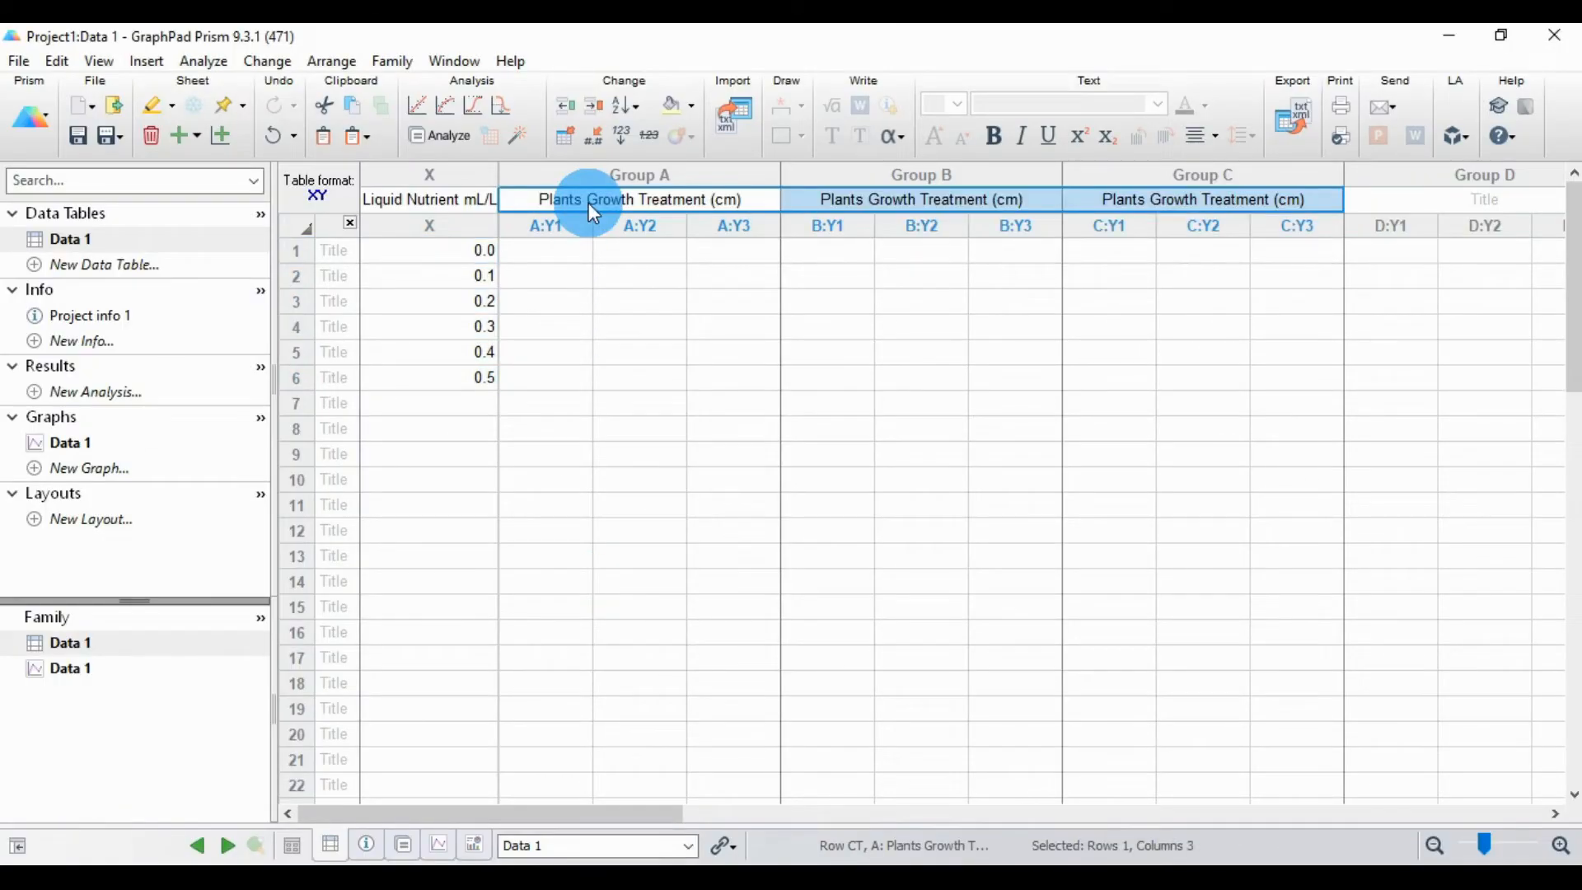
Step: Delete the duplicate "Plants Growth Treatment (cm)" titles from Group B and Group C
double_click(819, 201)
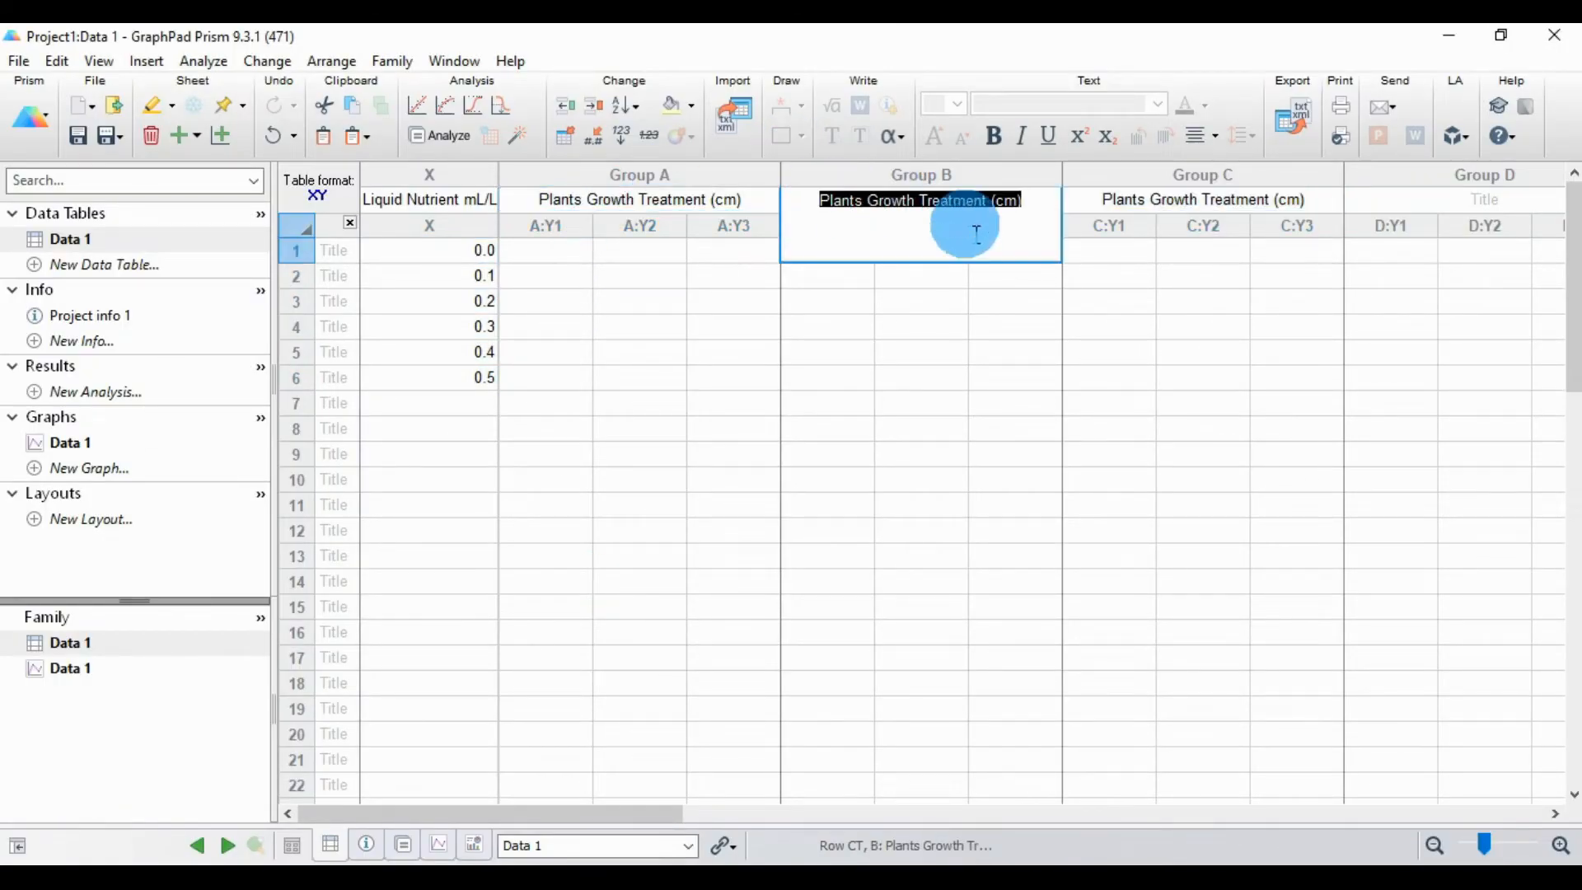
key(BackSpace)
double_click(1128, 202)
key(BackSpace)
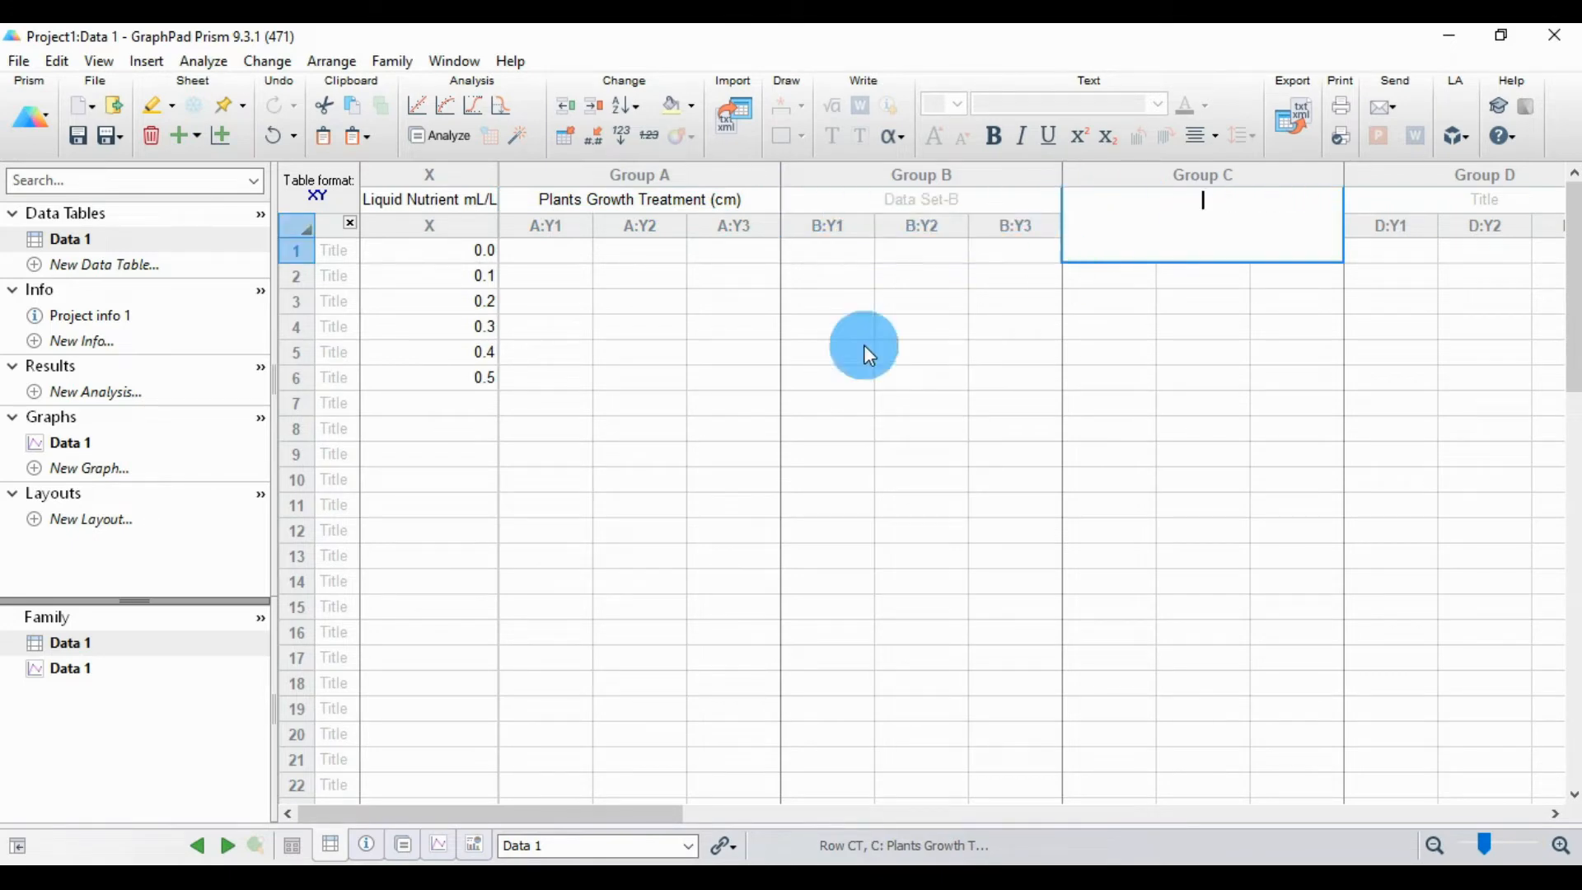
Step: Copy the replicate growth values from Excel cells E4:G9 into the Group A subcolumns in Prism, starting at row 1
click(565, 249)
click(728, 877)
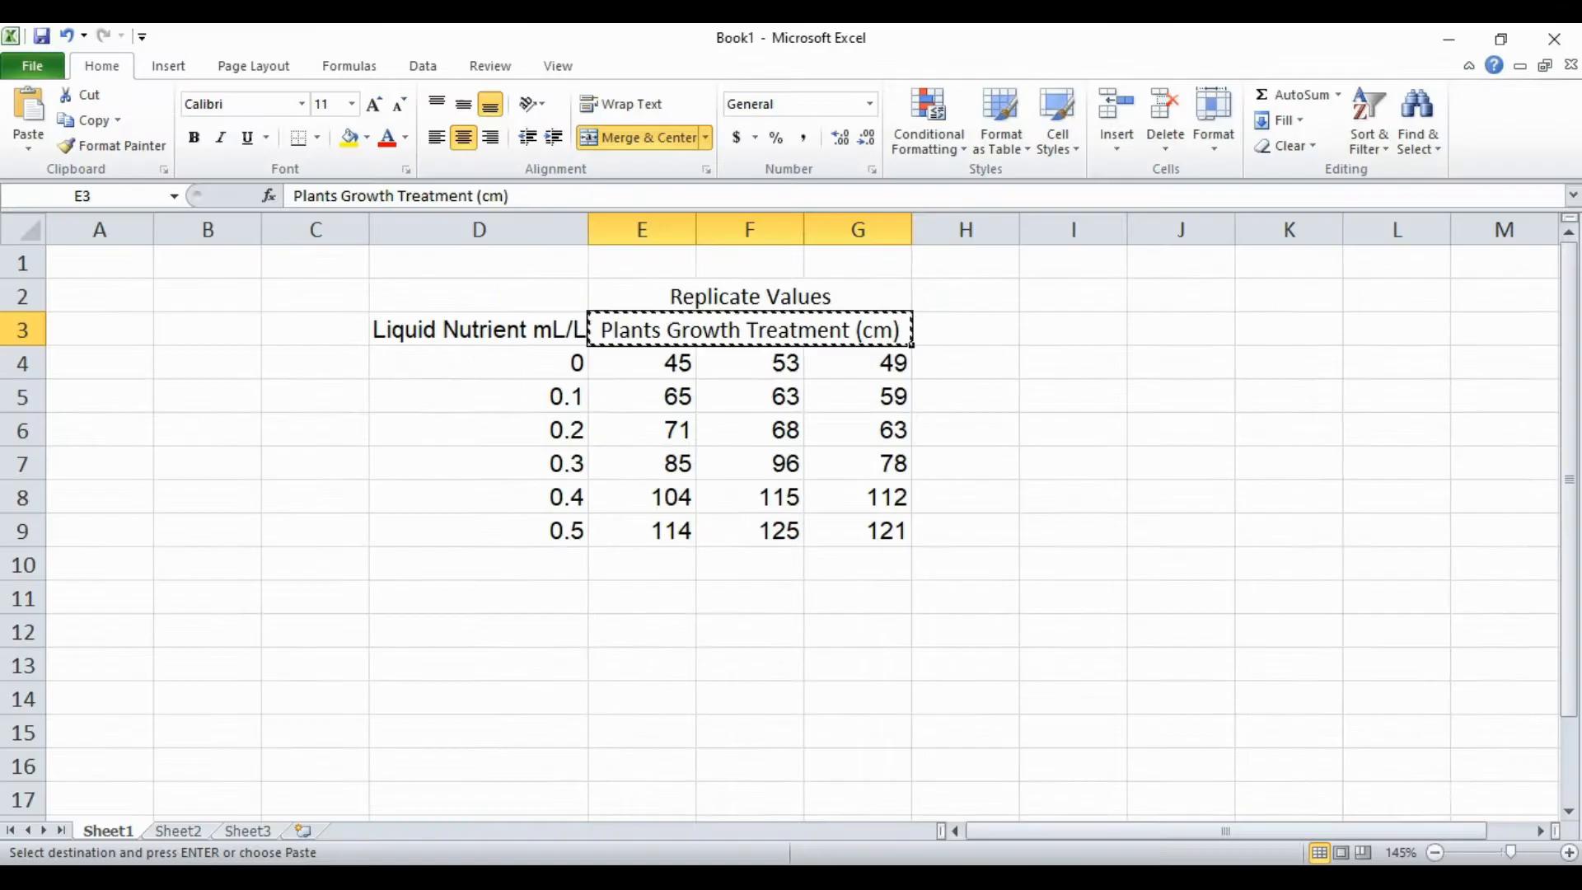
drag(646, 370, 834, 525)
right_click(838, 529)
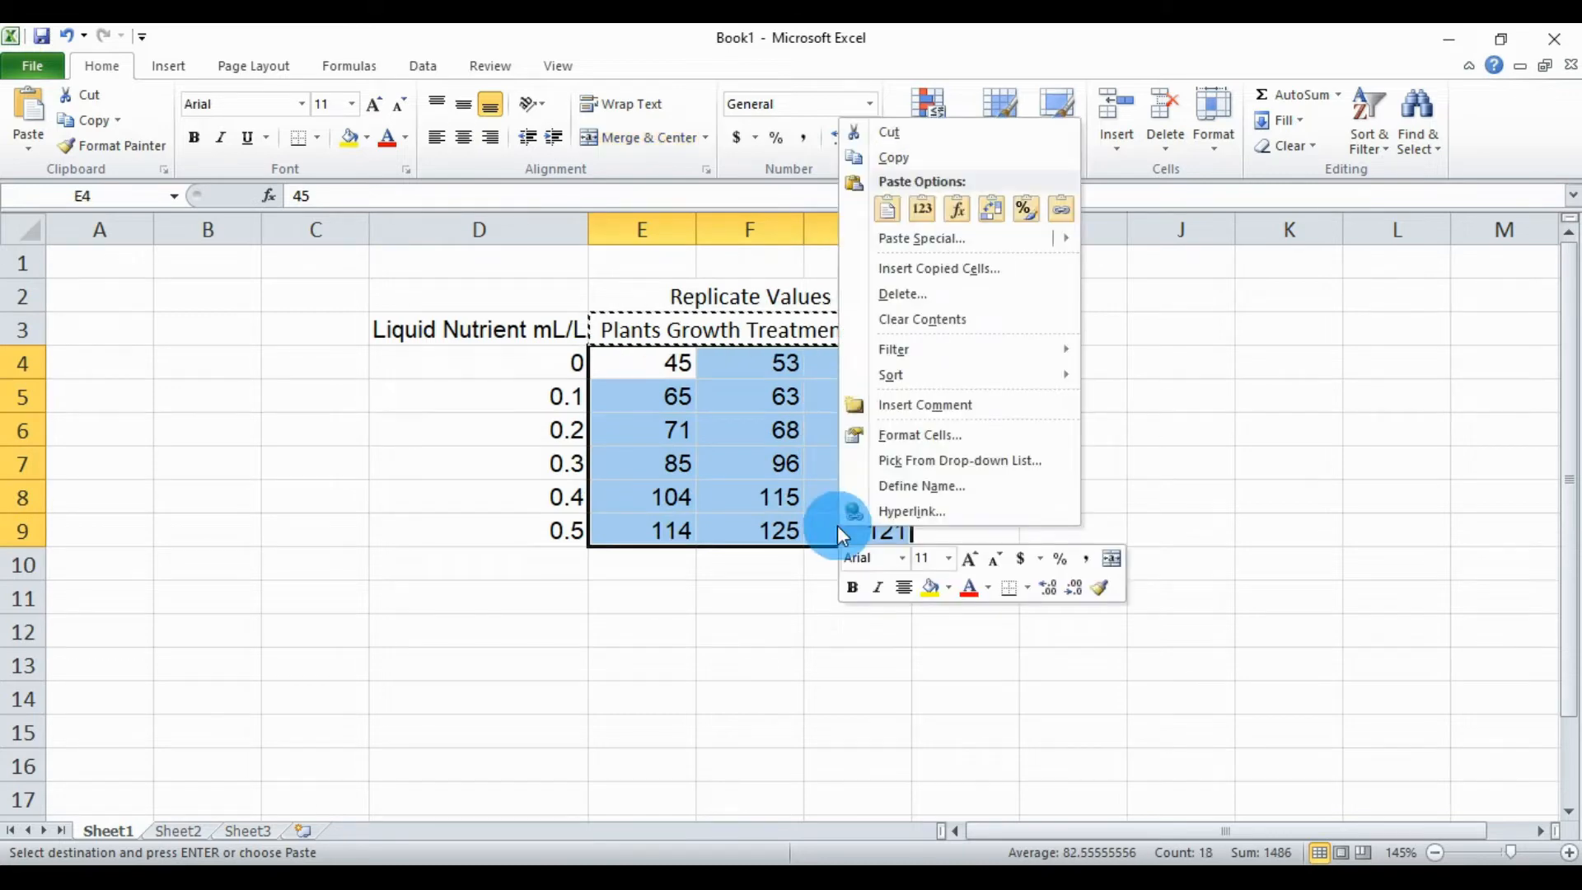
click(908, 162)
click(756, 877)
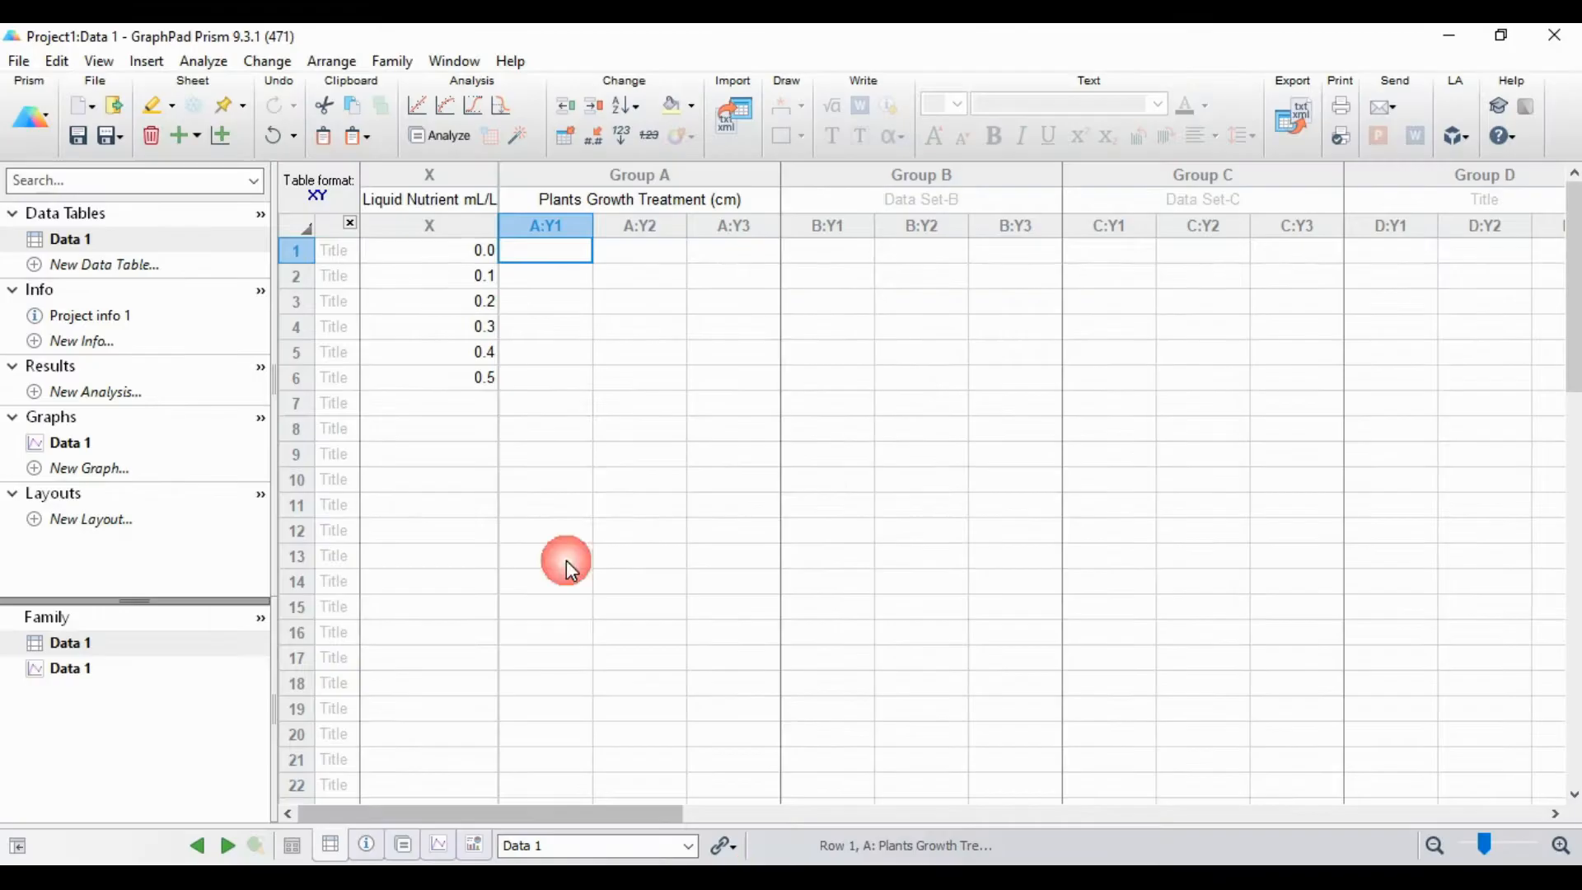
right_click(537, 249)
click(587, 318)
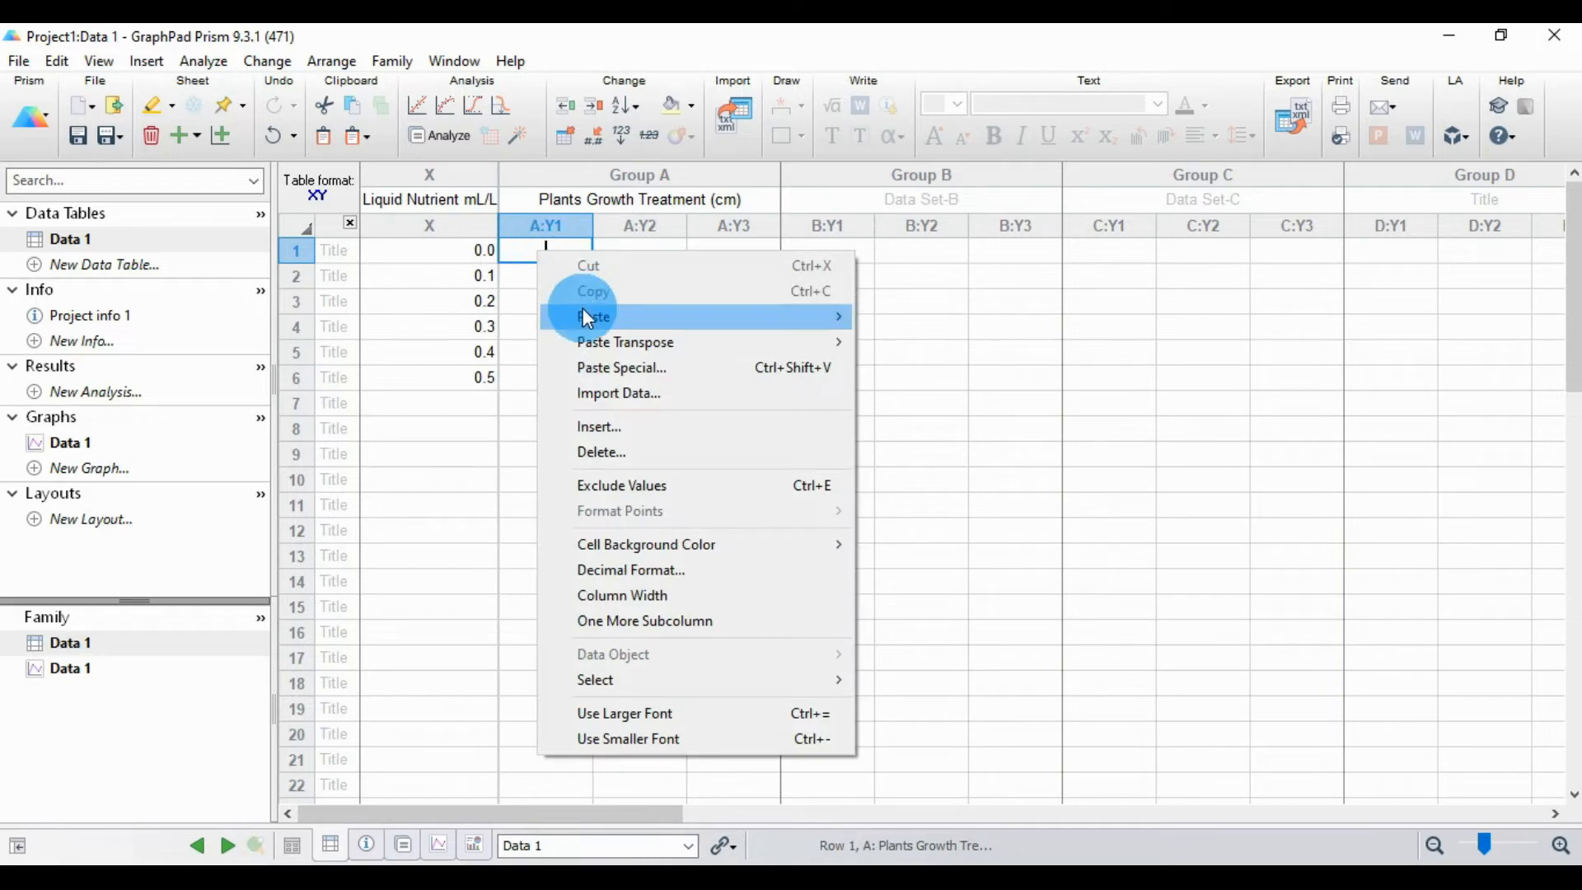
click(919, 323)
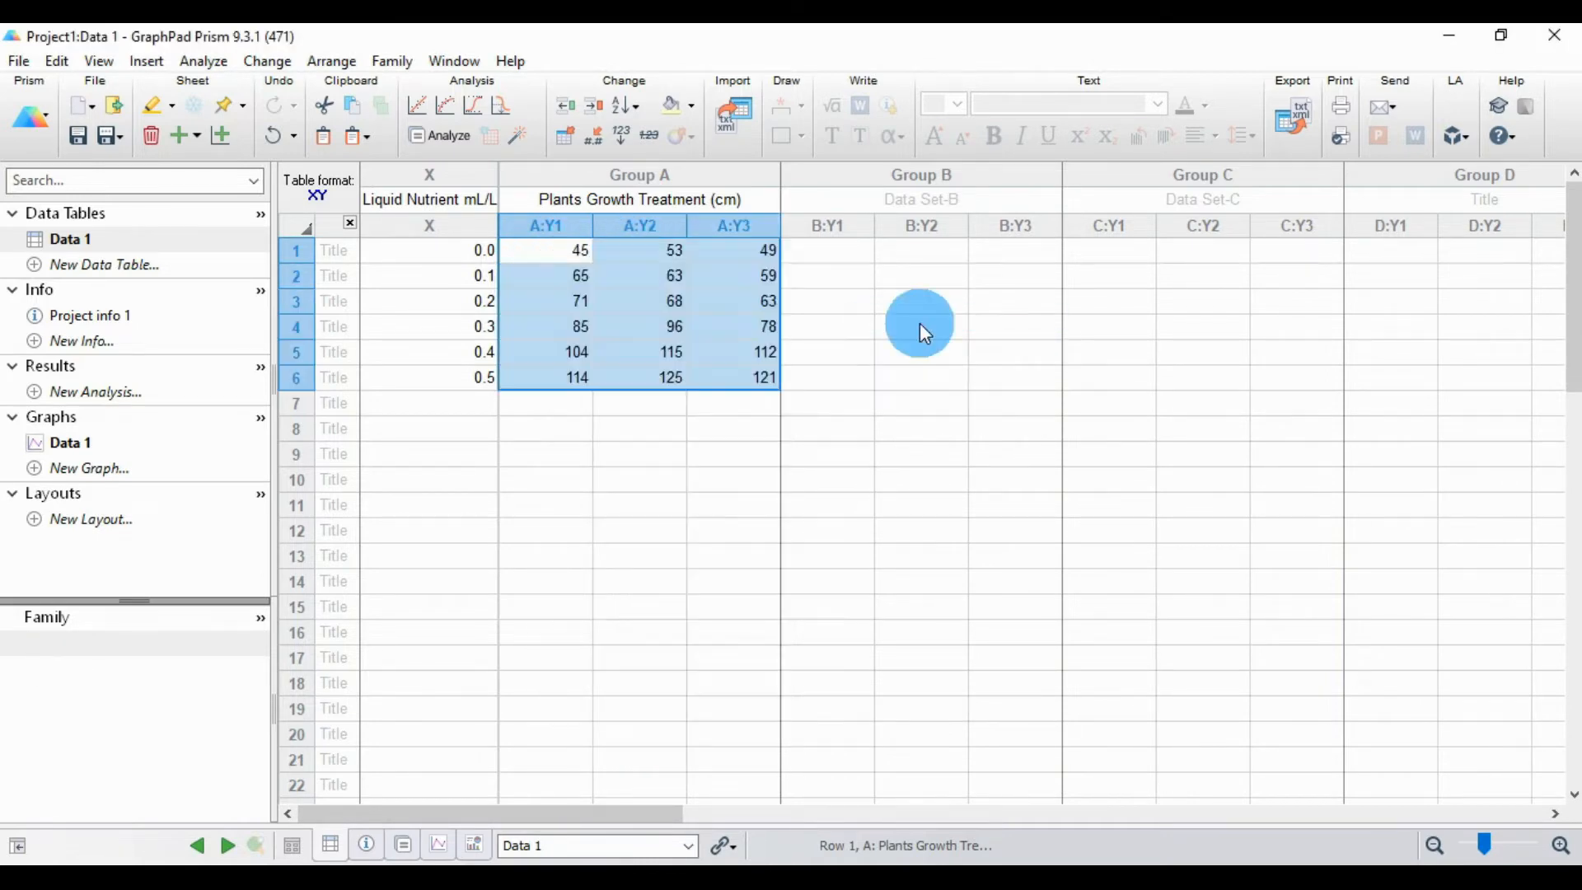
click(893, 453)
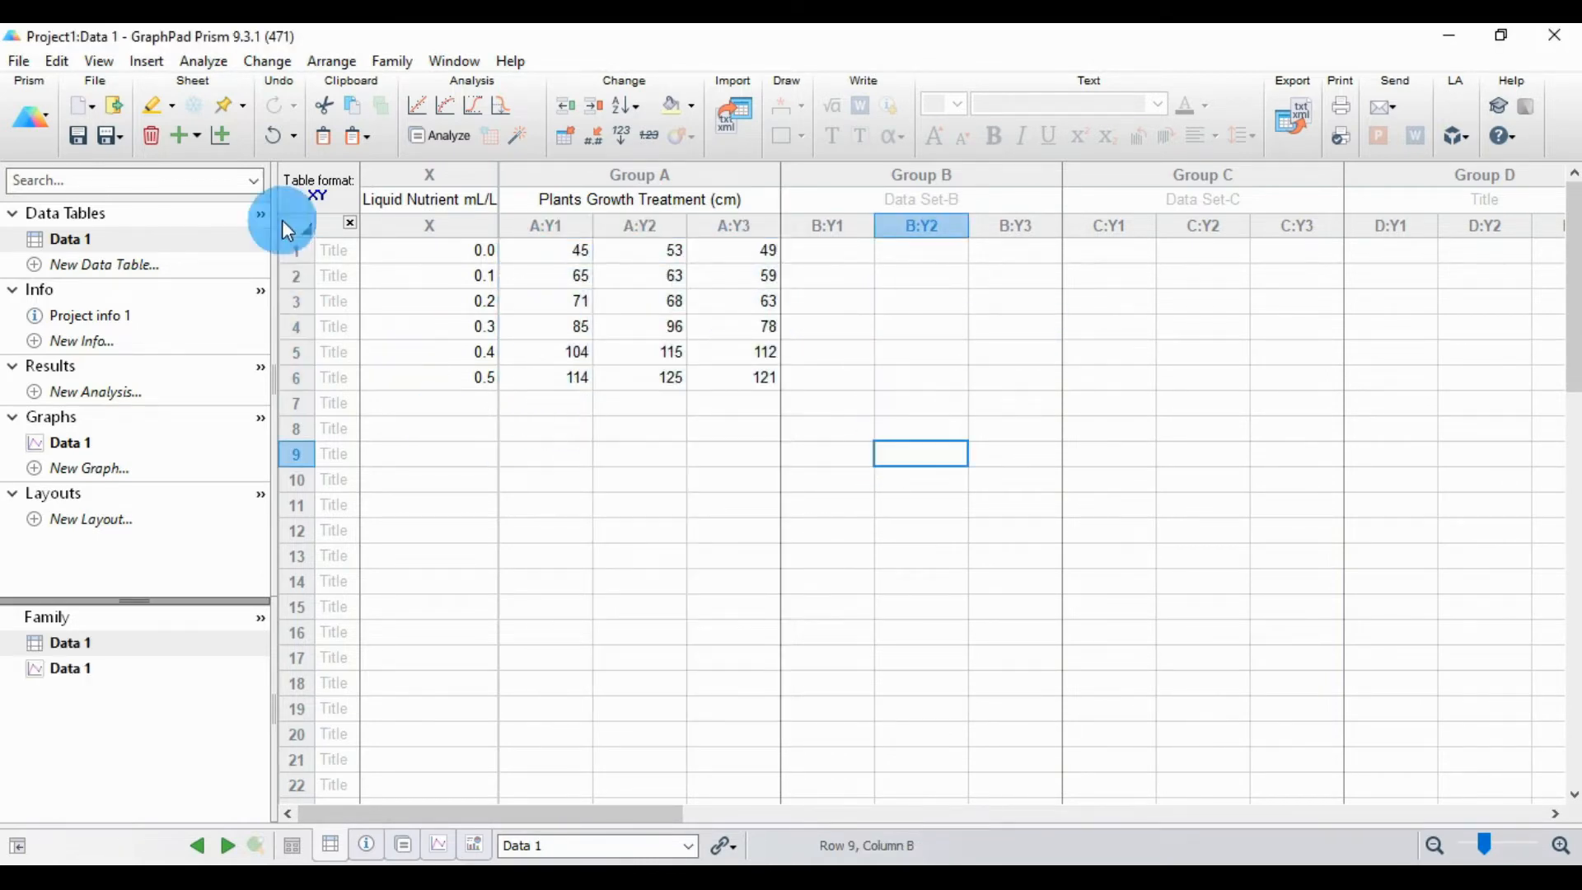
Step: Start a built-in simple linear regression on Data 1, including only data set A, Plants Growth Treatment (cm), and excluding B and C
click(203, 60)
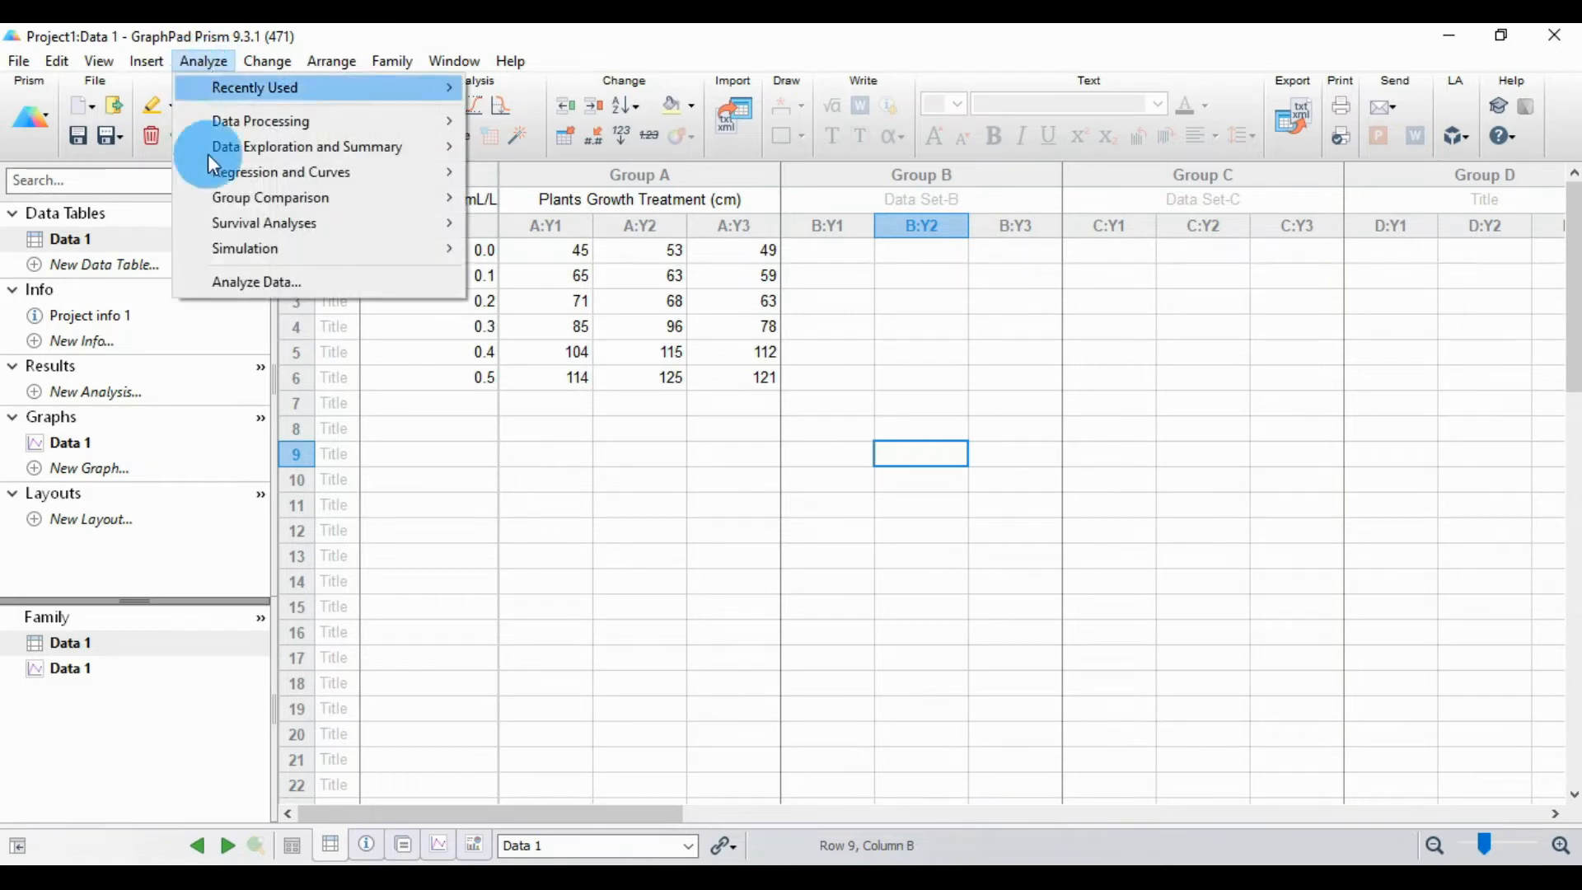
mouse_move(278, 174)
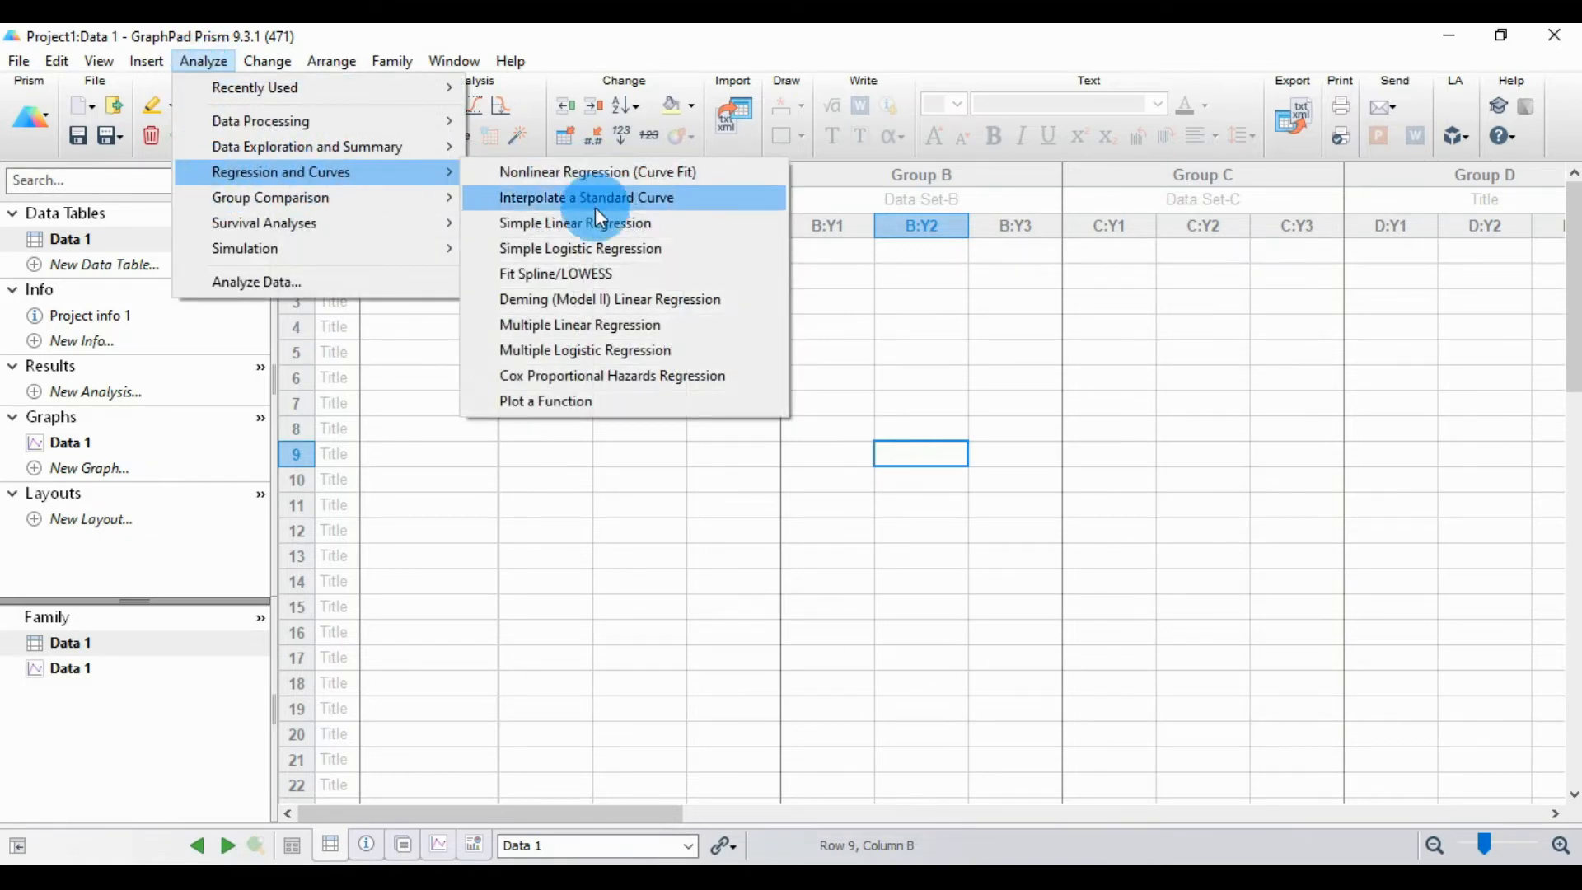
click(560, 228)
drag(694, 151, 446, 104)
click(345, 437)
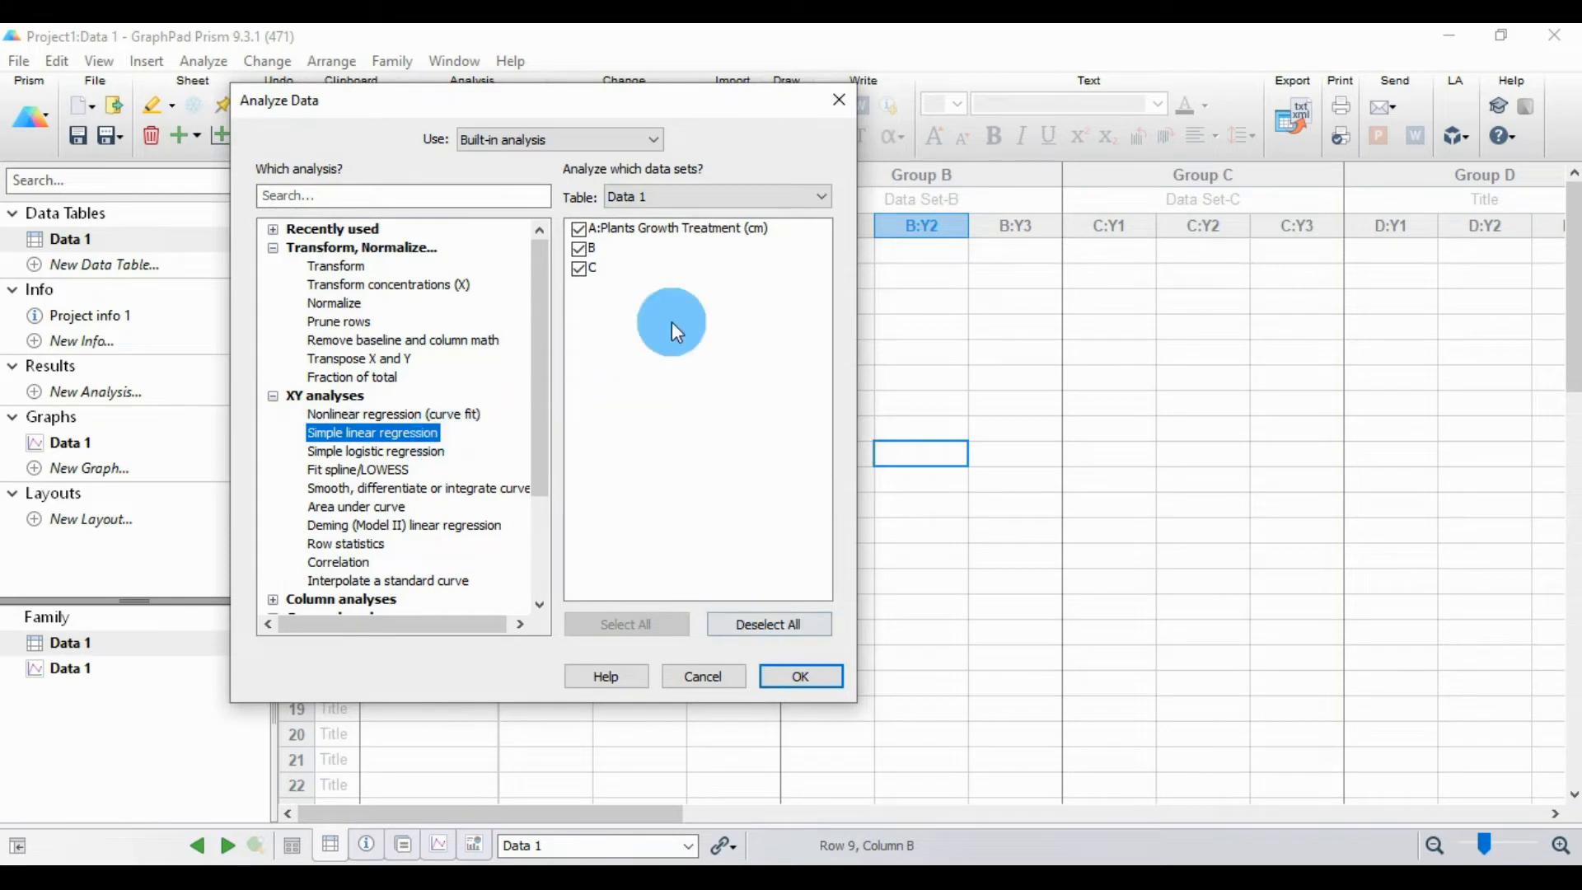
click(583, 262)
click(577, 268)
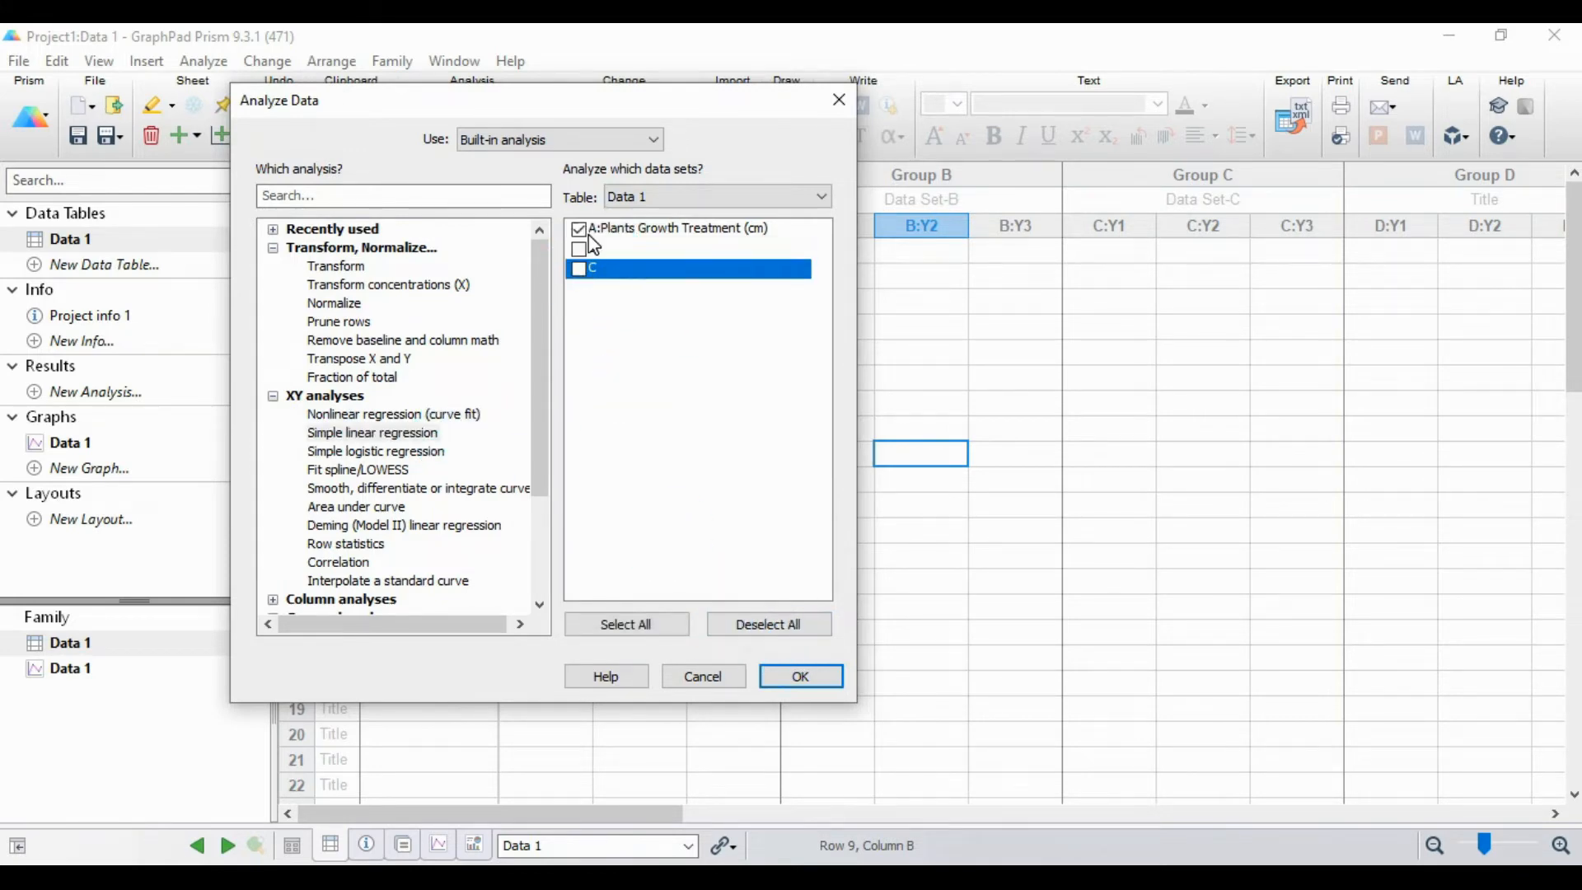
click(636, 231)
click(659, 228)
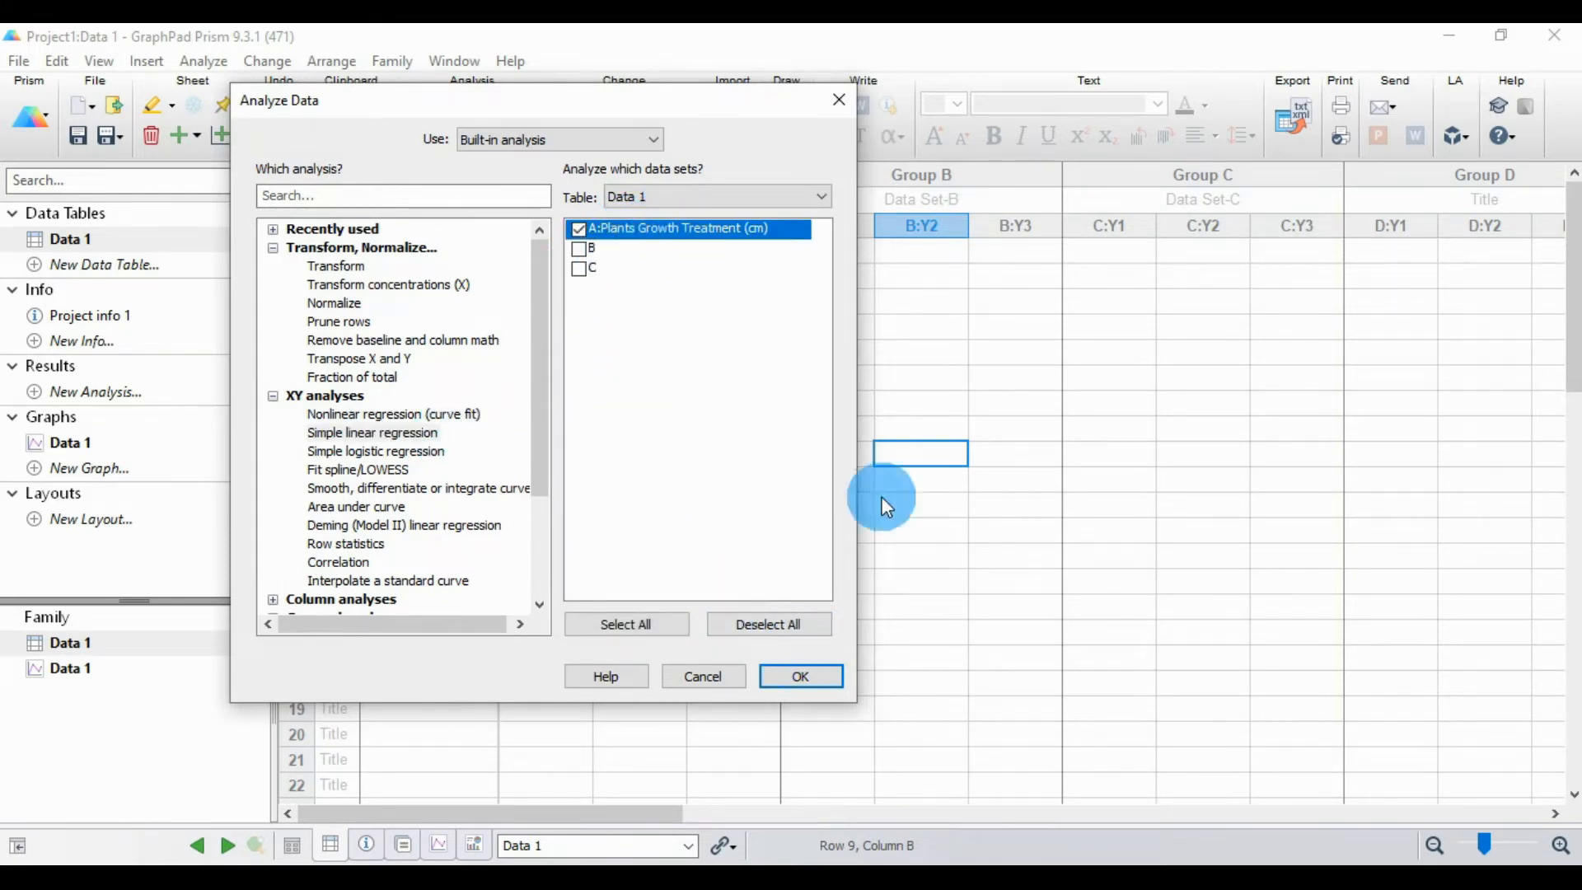
click(803, 676)
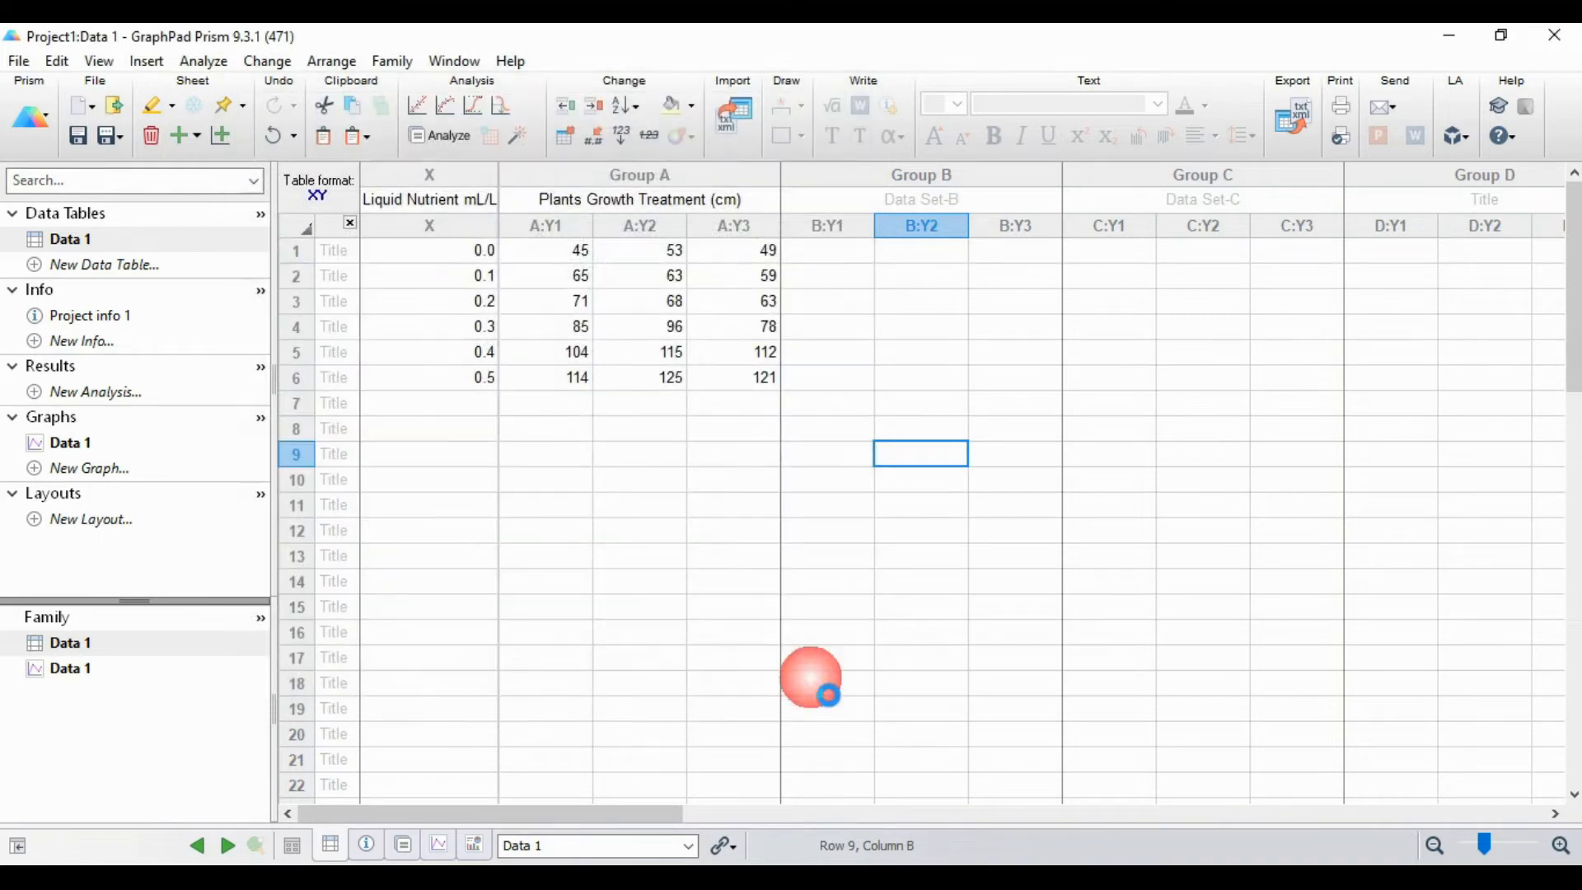
Step: Set the regression to interpolate unknowns from the standard curve and show 95% confidence bands of the best-fit line
drag(762, 100, 536, 85)
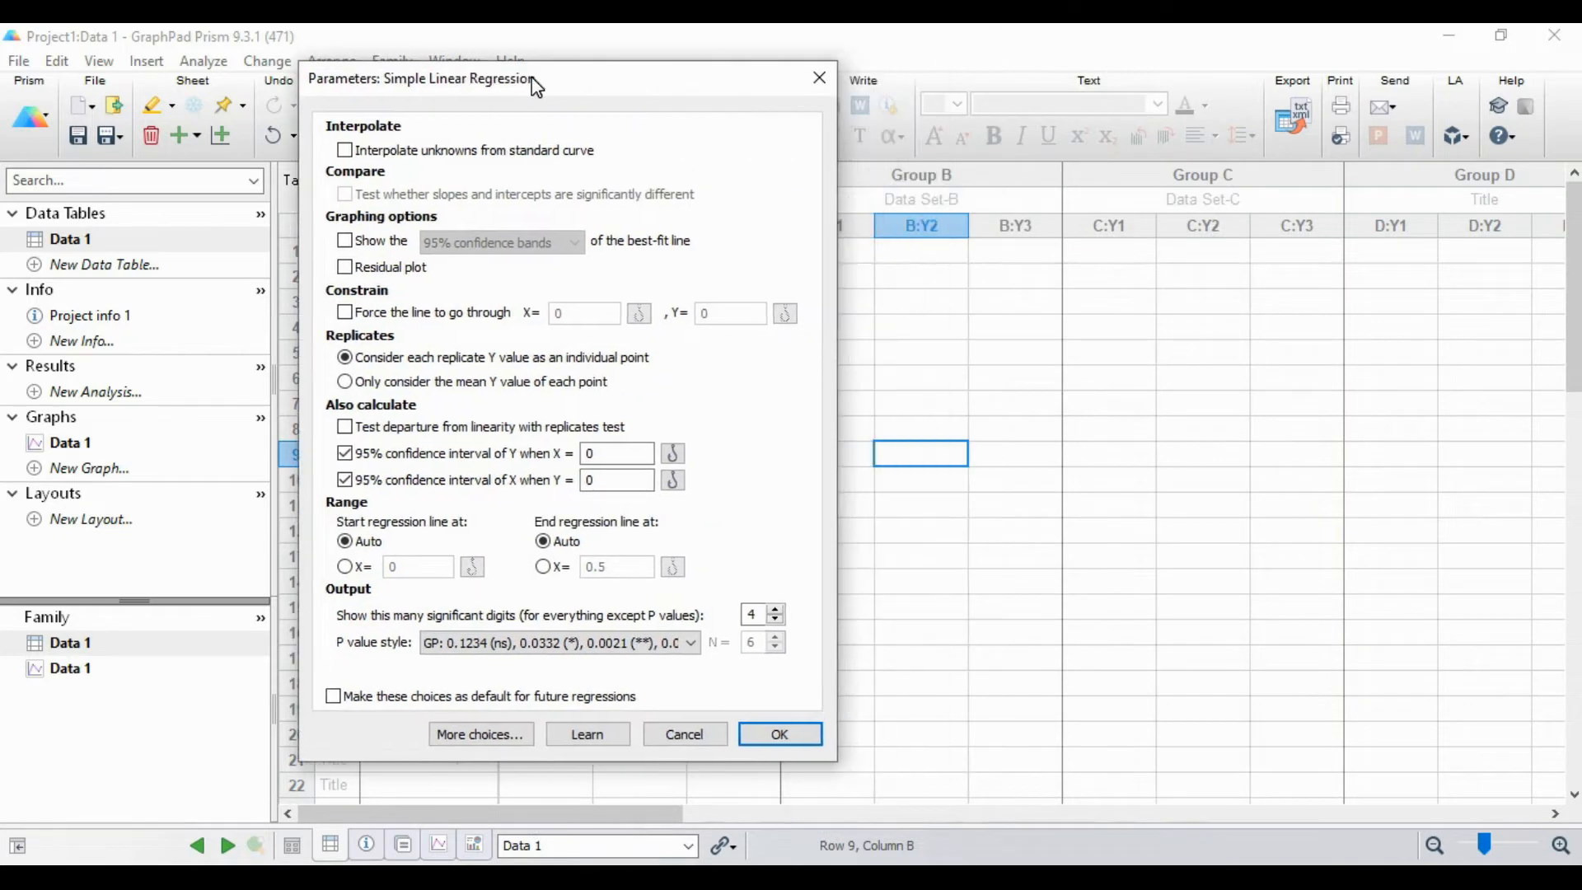
click(343, 150)
click(341, 243)
click(488, 246)
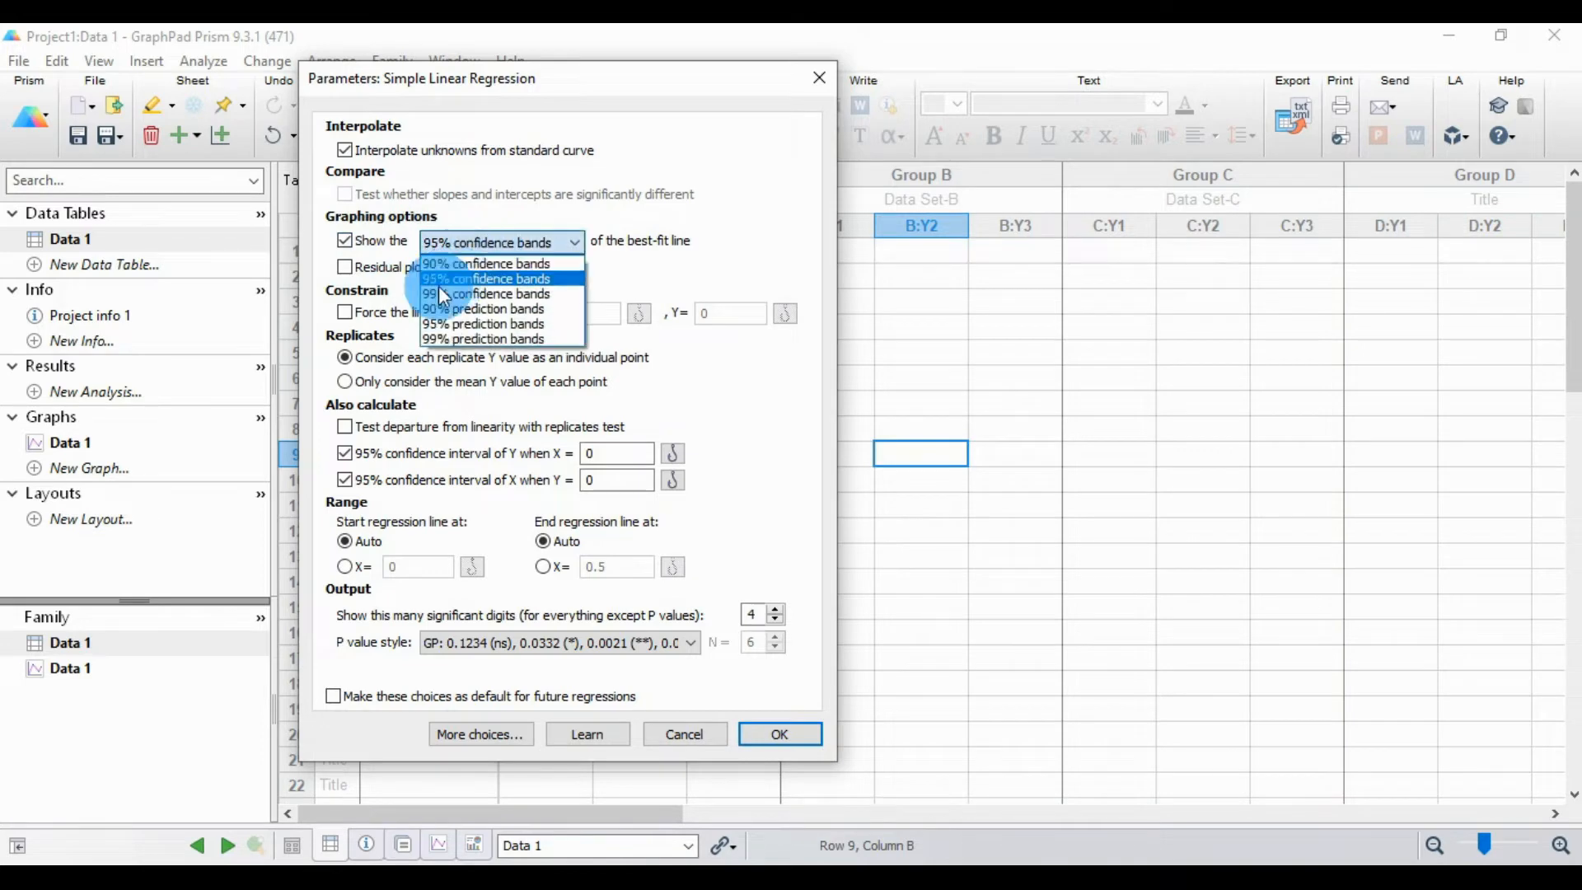
click(522, 277)
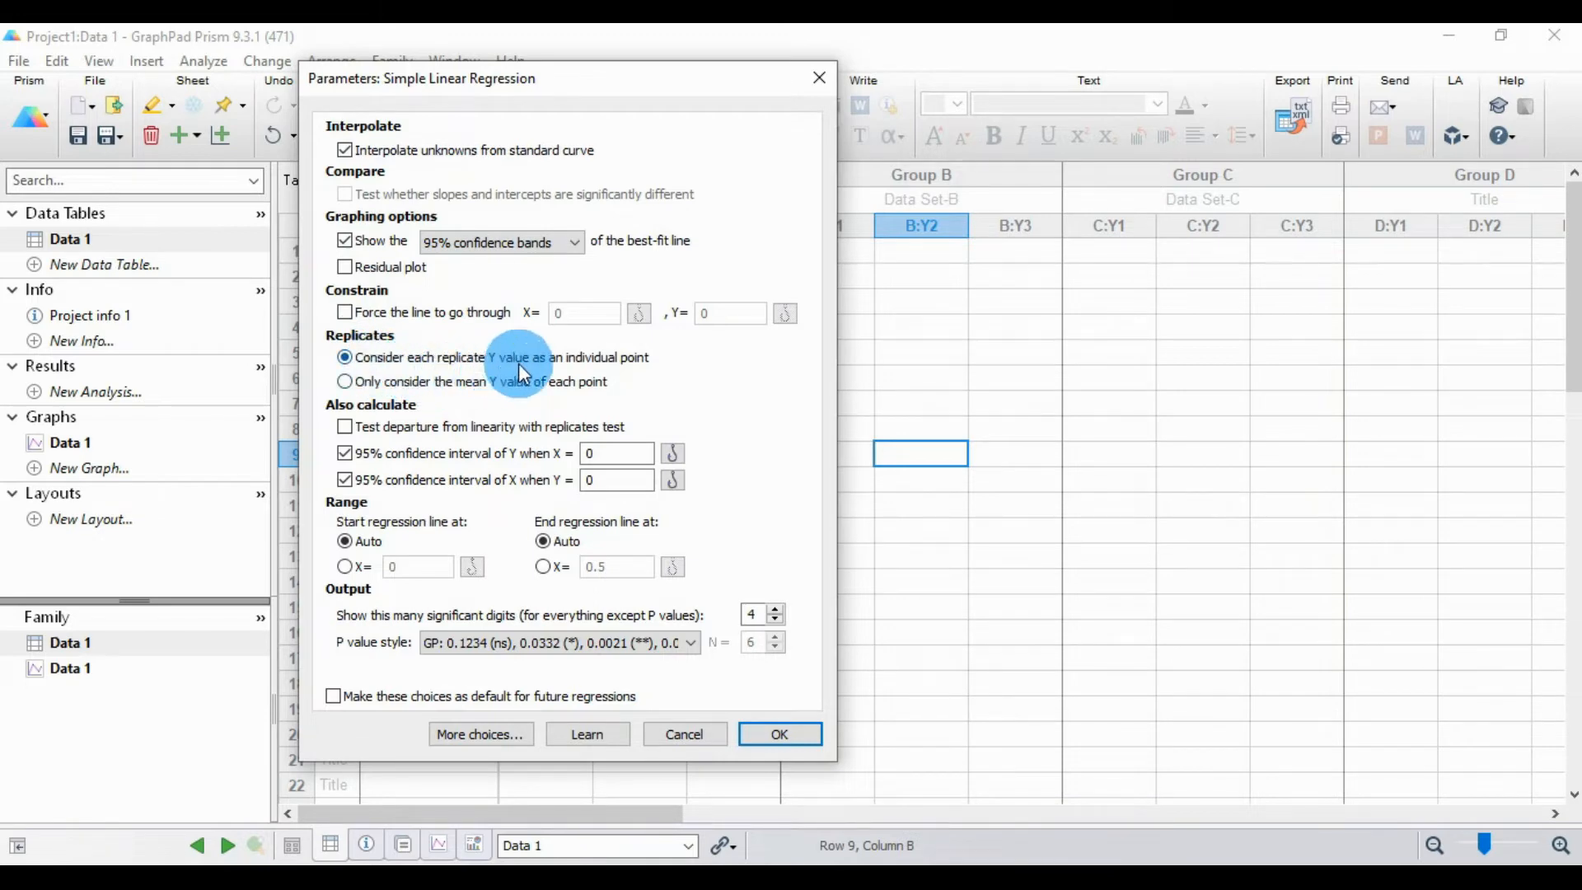
Step: Choose the GP P value style for the output and run the simple linear regression
drag(572, 80, 1165, 130)
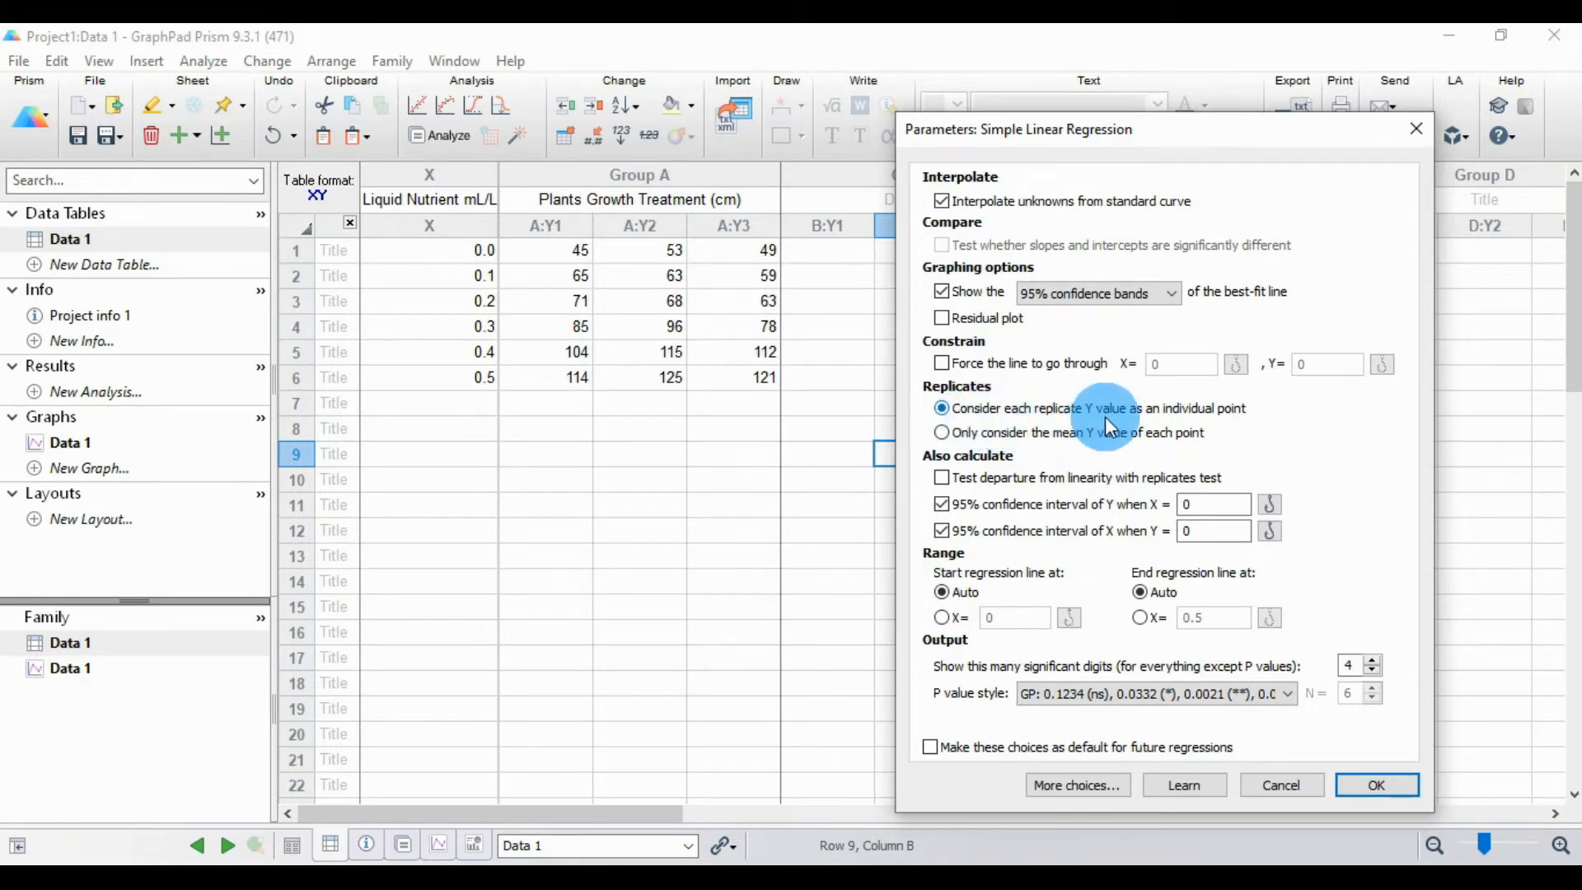
drag(1106, 131, 1005, 60)
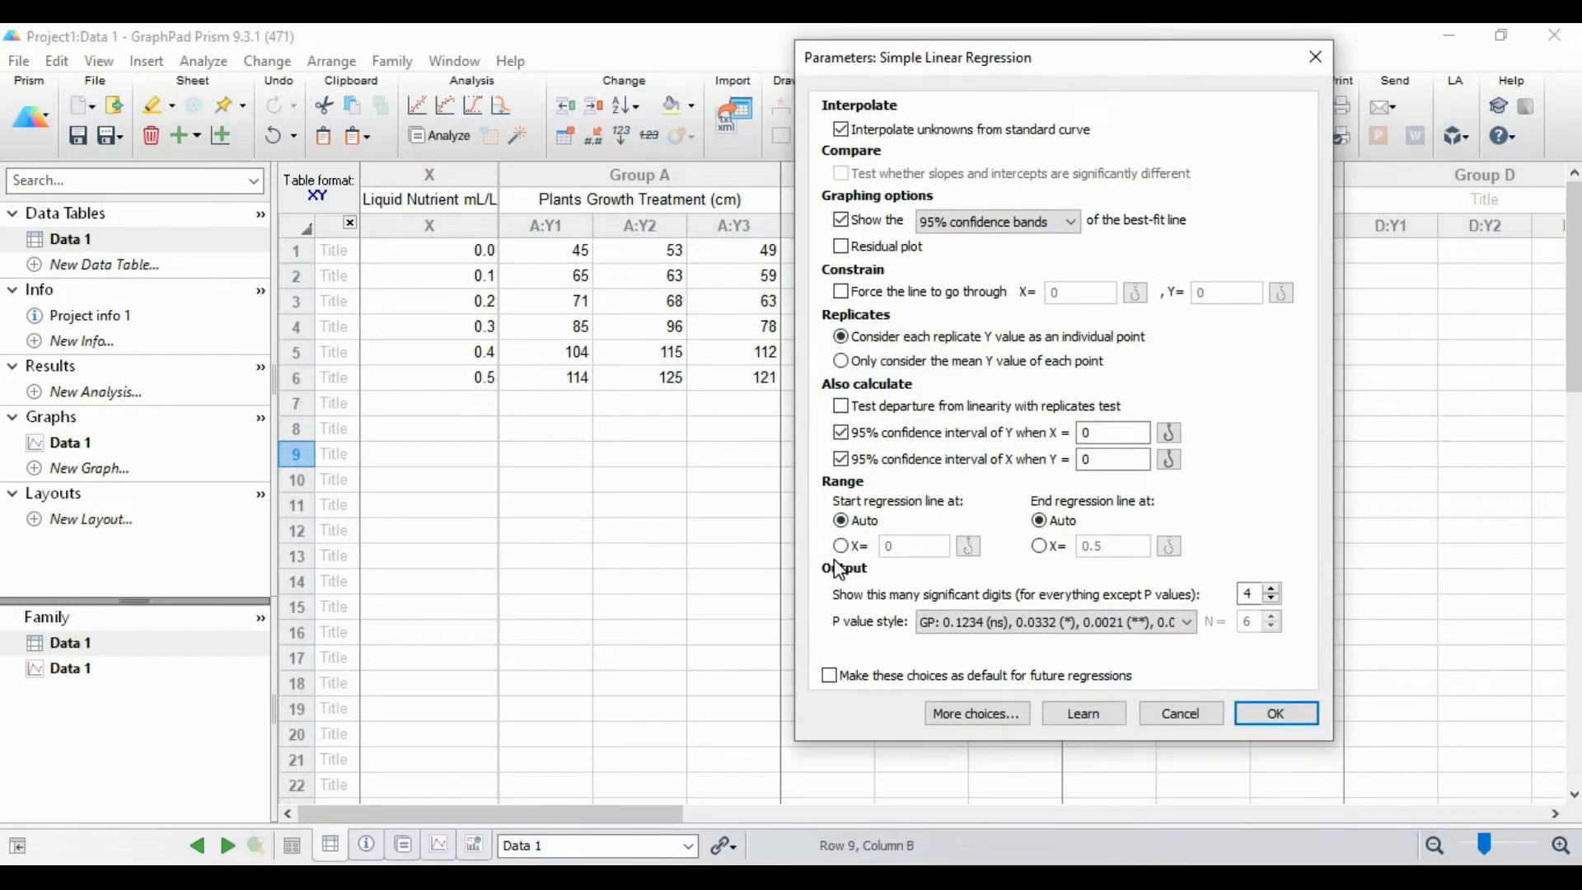
click(942, 621)
click(969, 670)
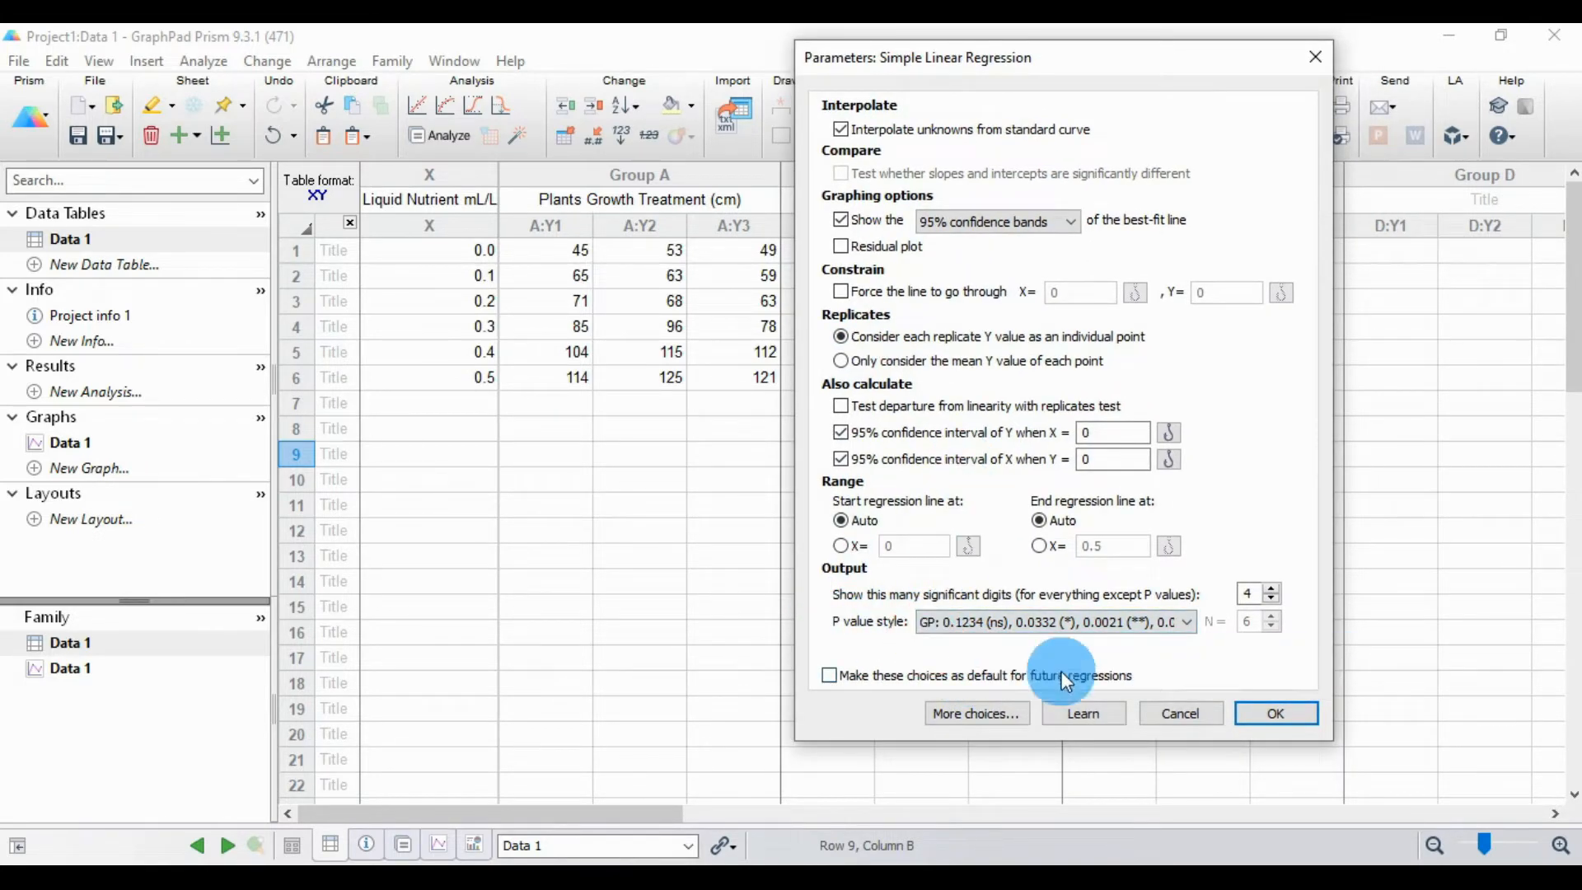
click(1272, 714)
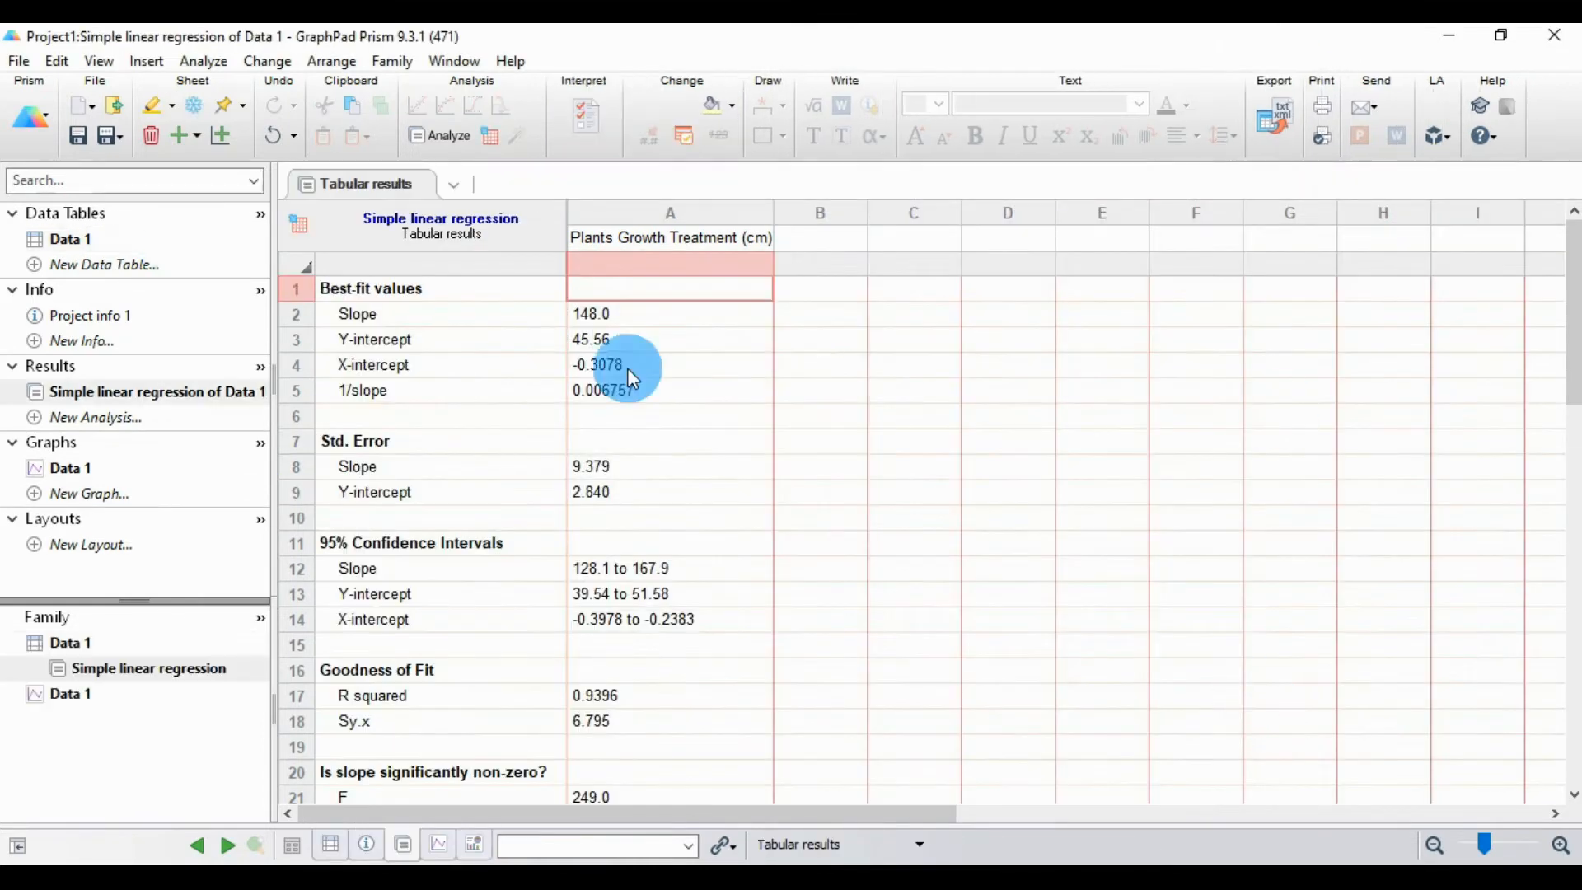
Step: Examine the regression's tabular results from the best-fit values through goodness of fit, slope significance, equation and data summary, checking back with the source table
click(741, 283)
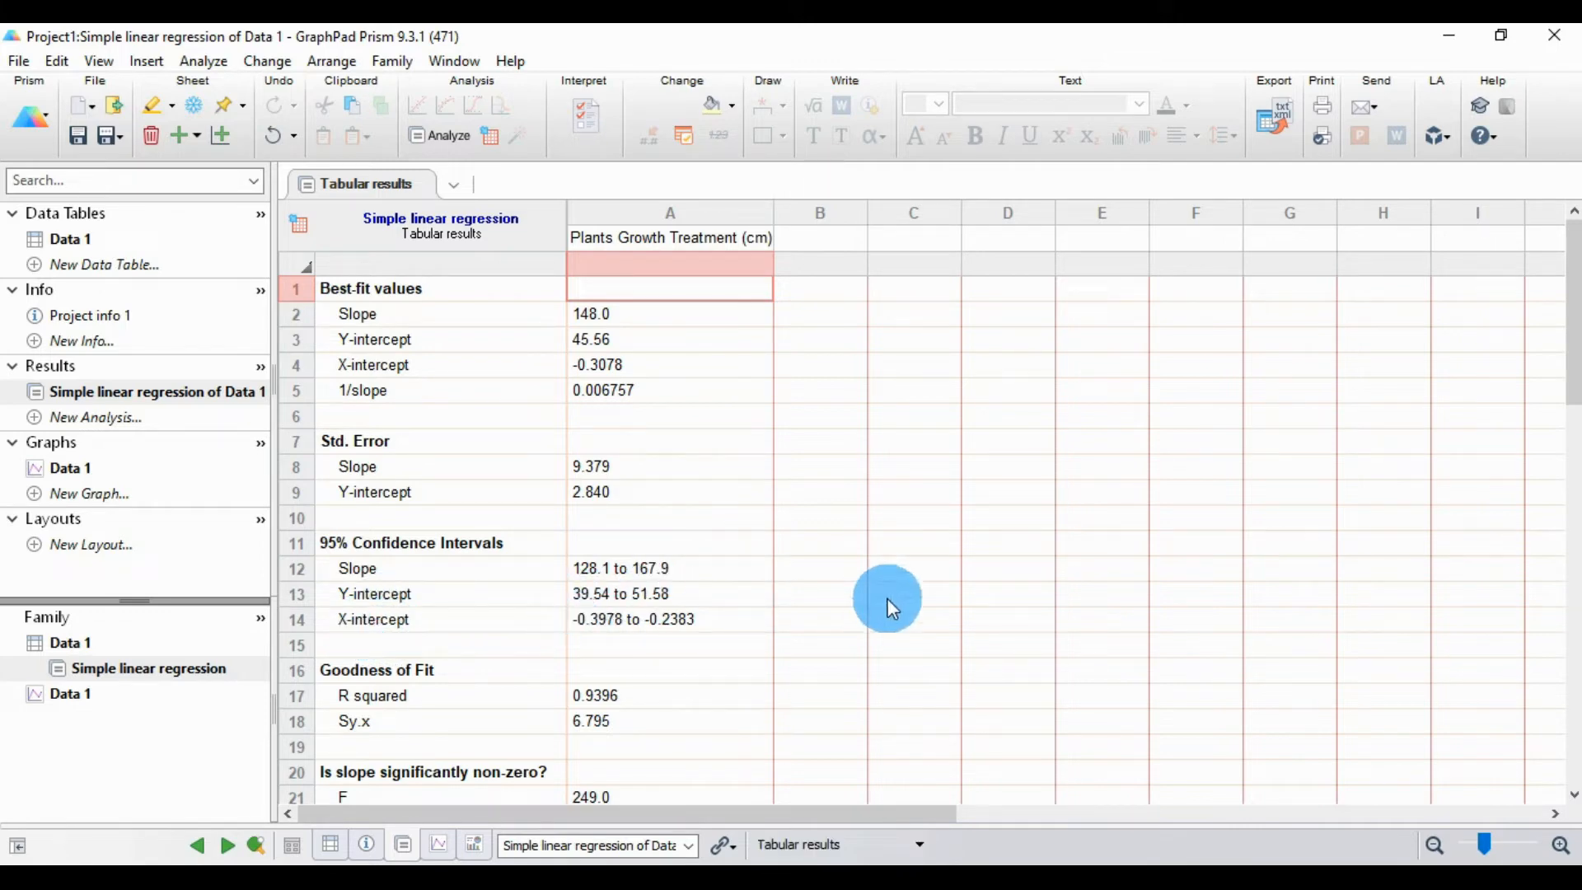
scroll(888, 596, down, 1)
scroll(363, 568, down, 1)
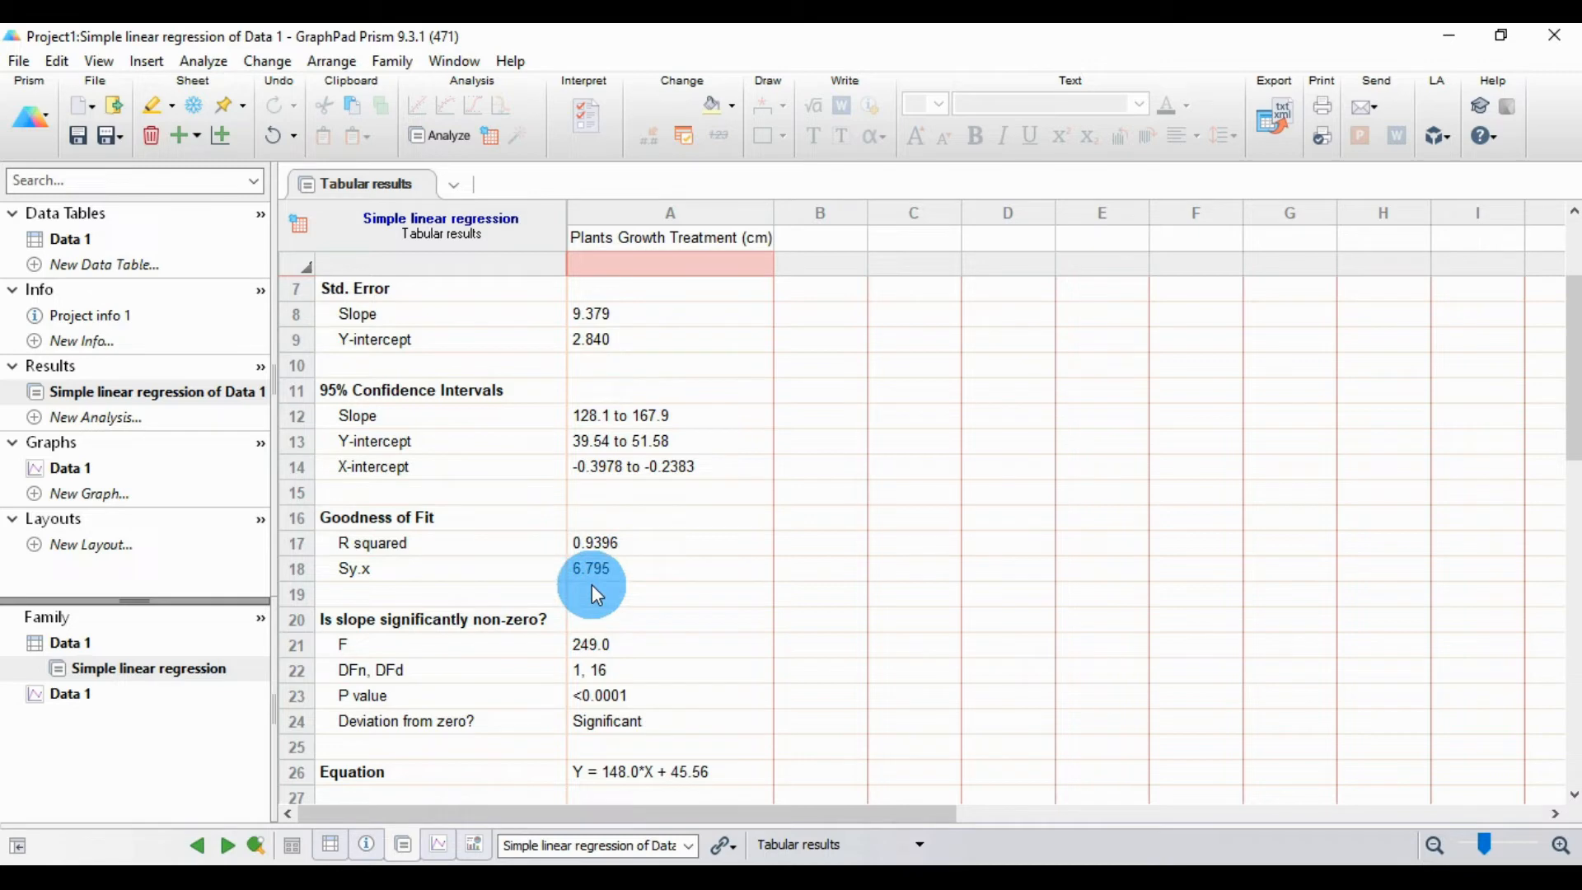
scroll(657, 581, down, 2)
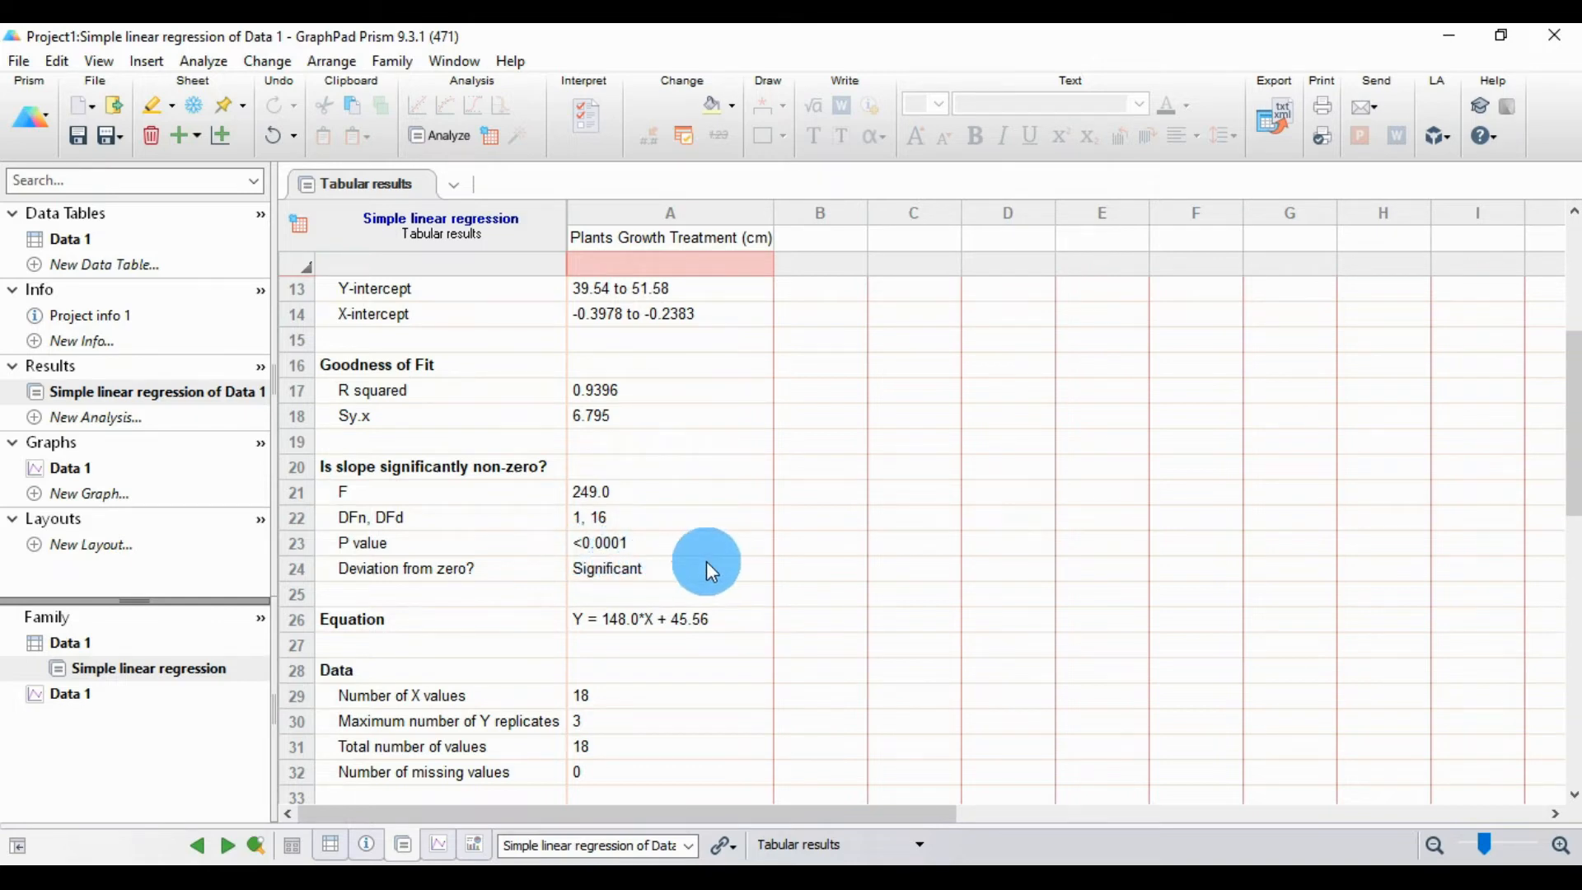
scroll(706, 561, down, 1)
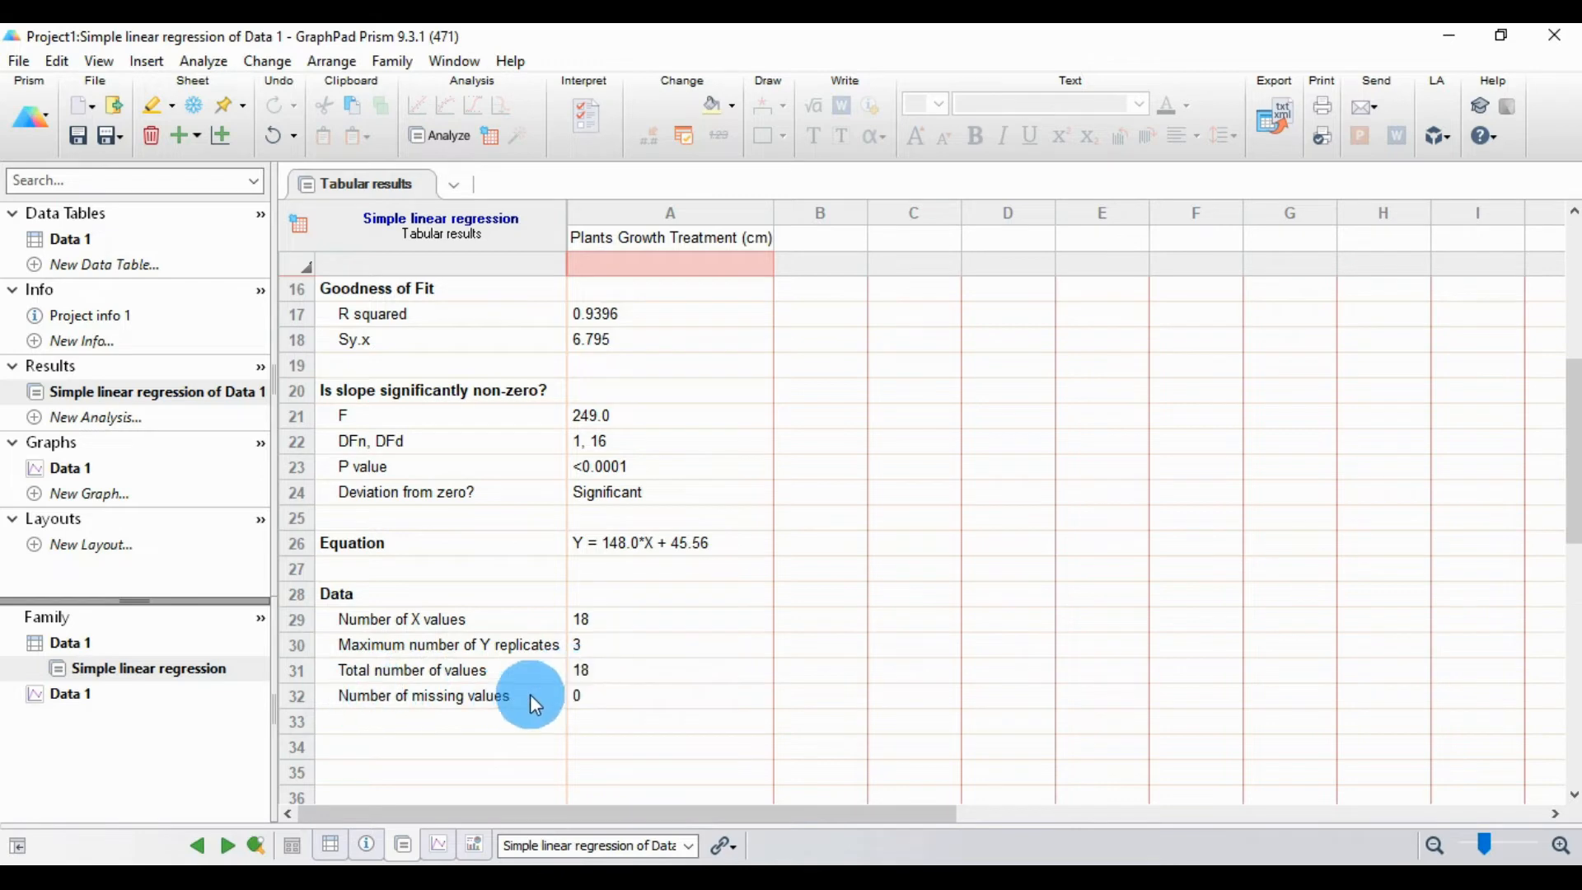
click(86, 239)
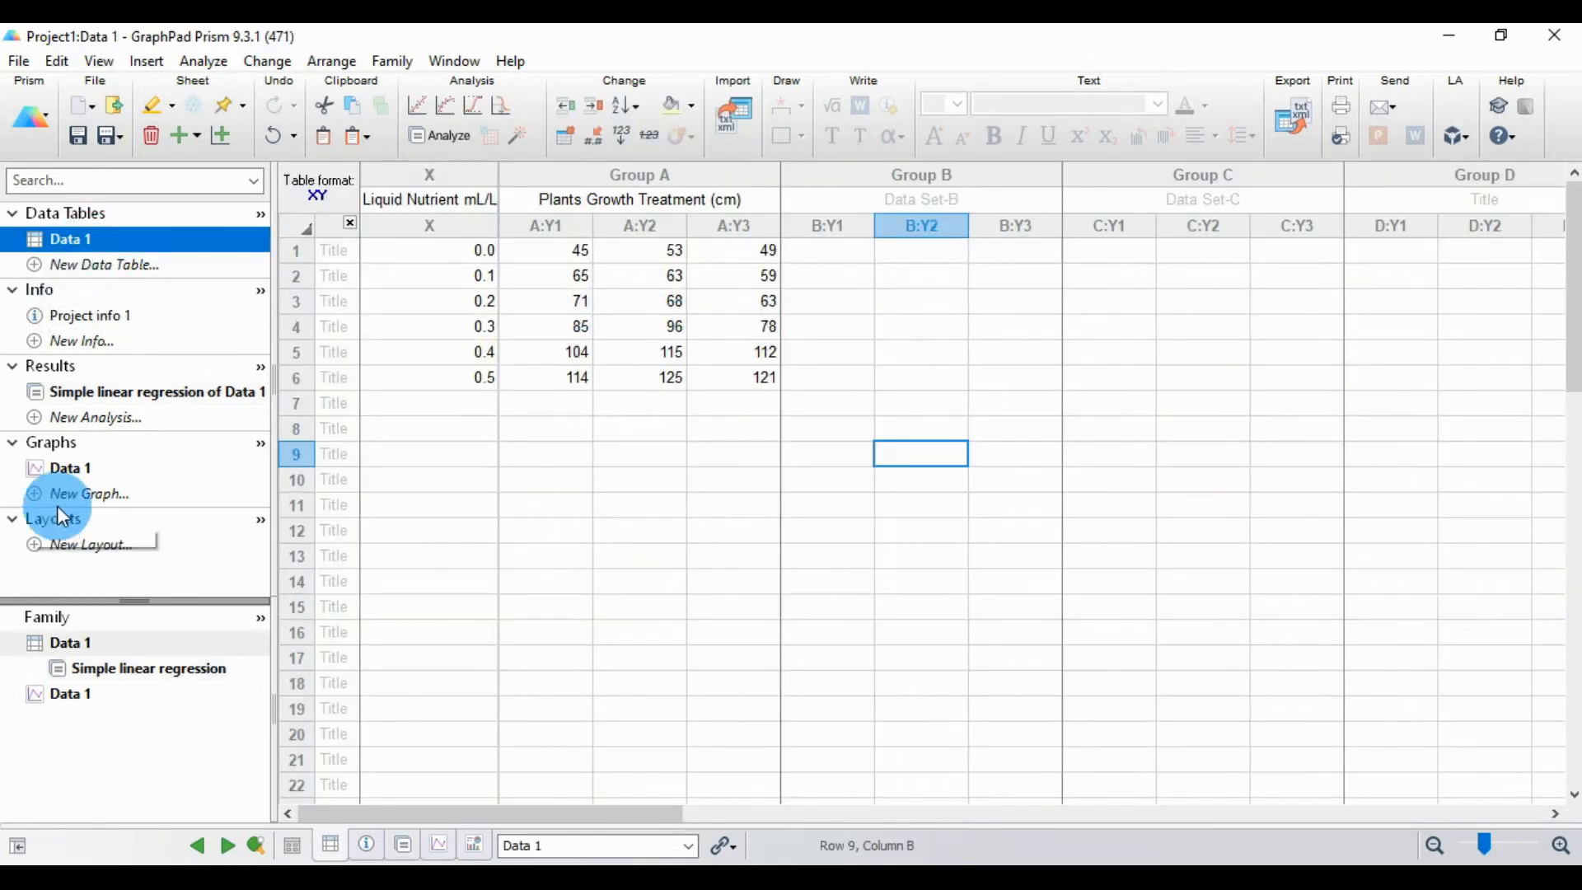
click(130, 669)
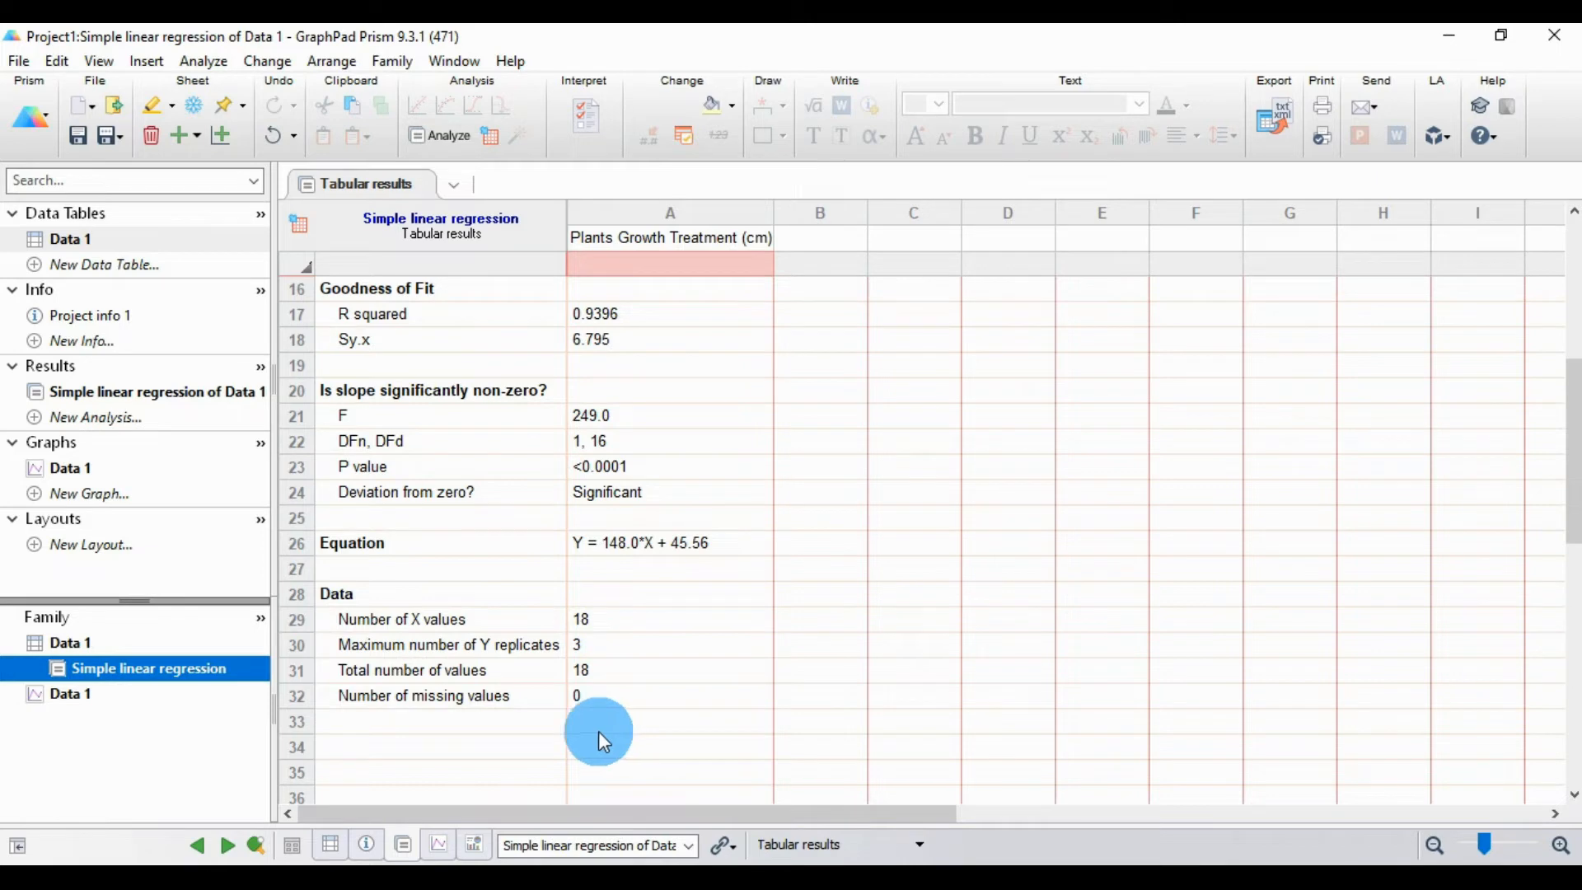
Step: Create the Data 1 graph in the XY family, using the type with points and error bars but no connecting line
click(74, 467)
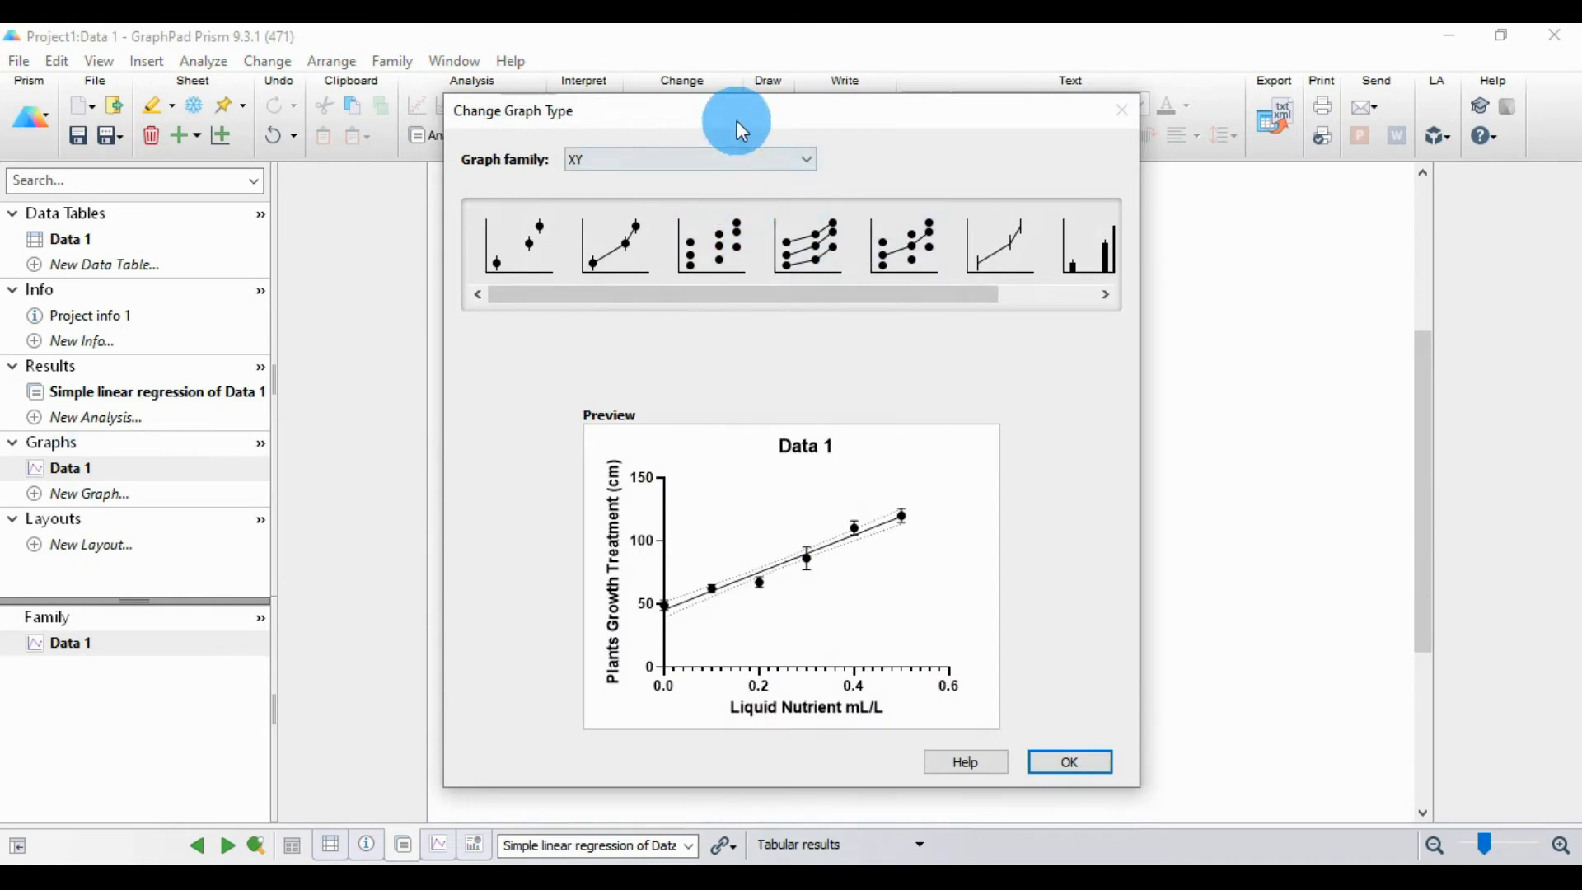
drag(707, 121, 430, 93)
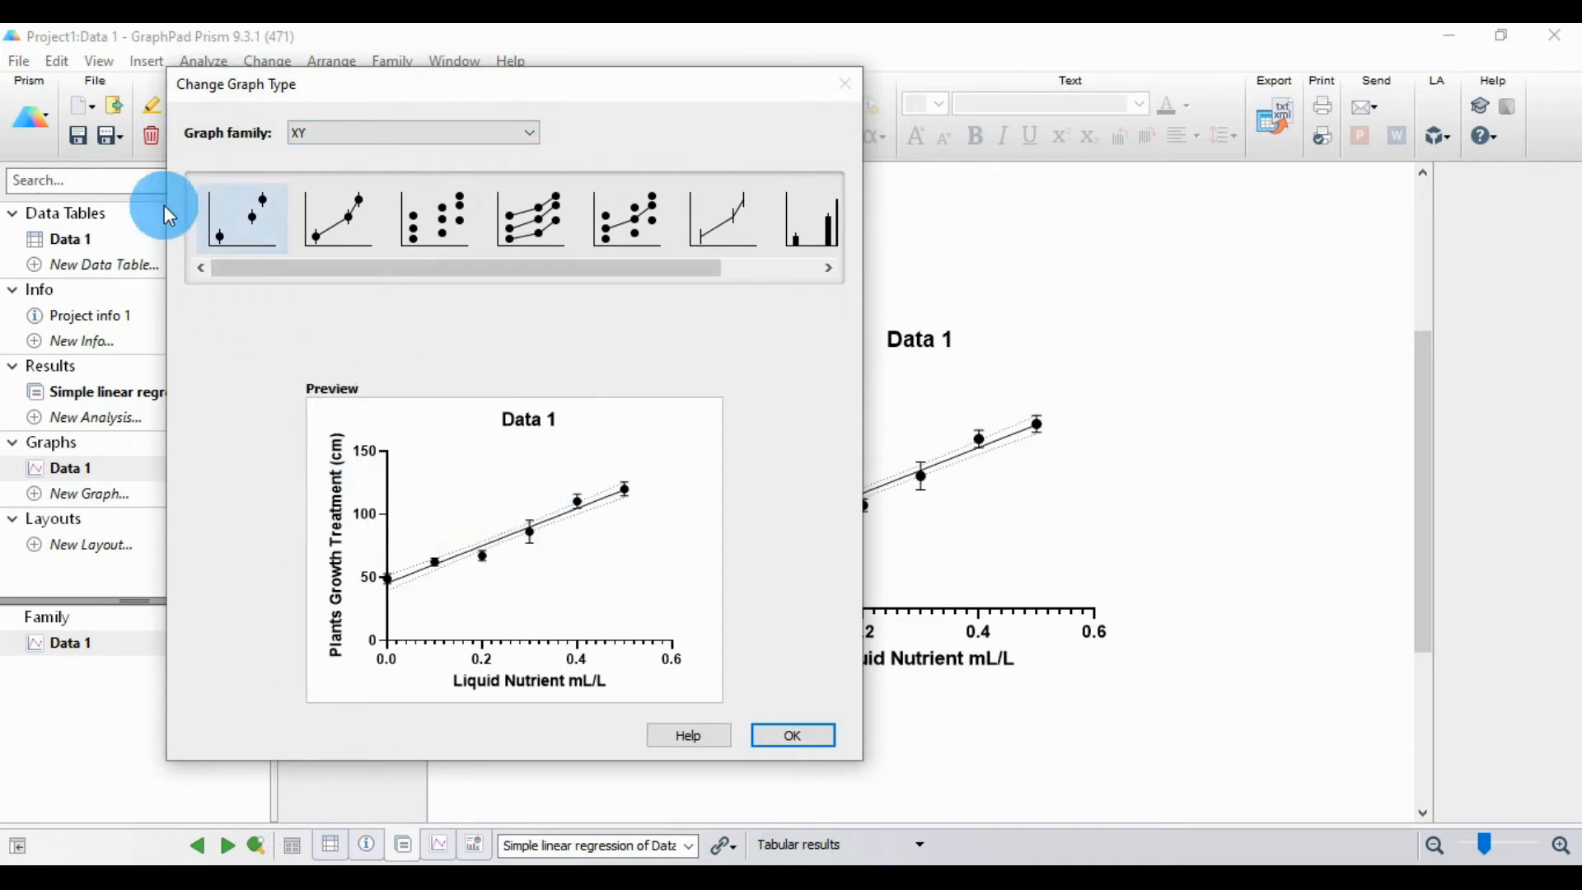
mouse_move(315, 269)
mouse_down()
mouse_move(293, 265)
mouse_move(515, 283)
mouse_move(272, 288)
mouse_move(286, 272)
mouse_up()
click(350, 229)
click(322, 229)
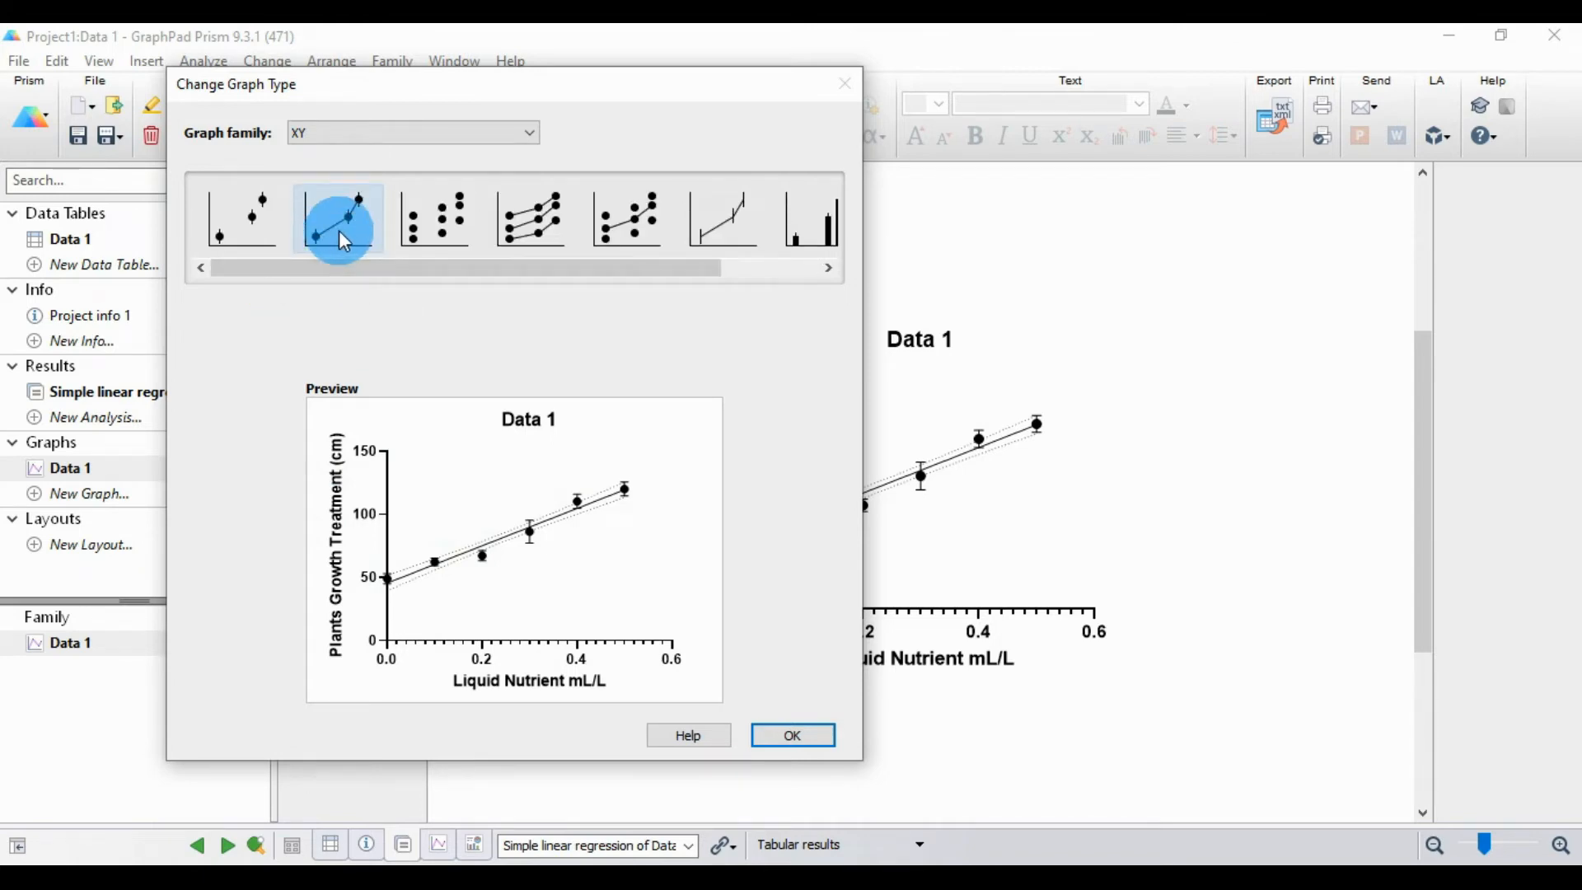
click(255, 220)
click(792, 734)
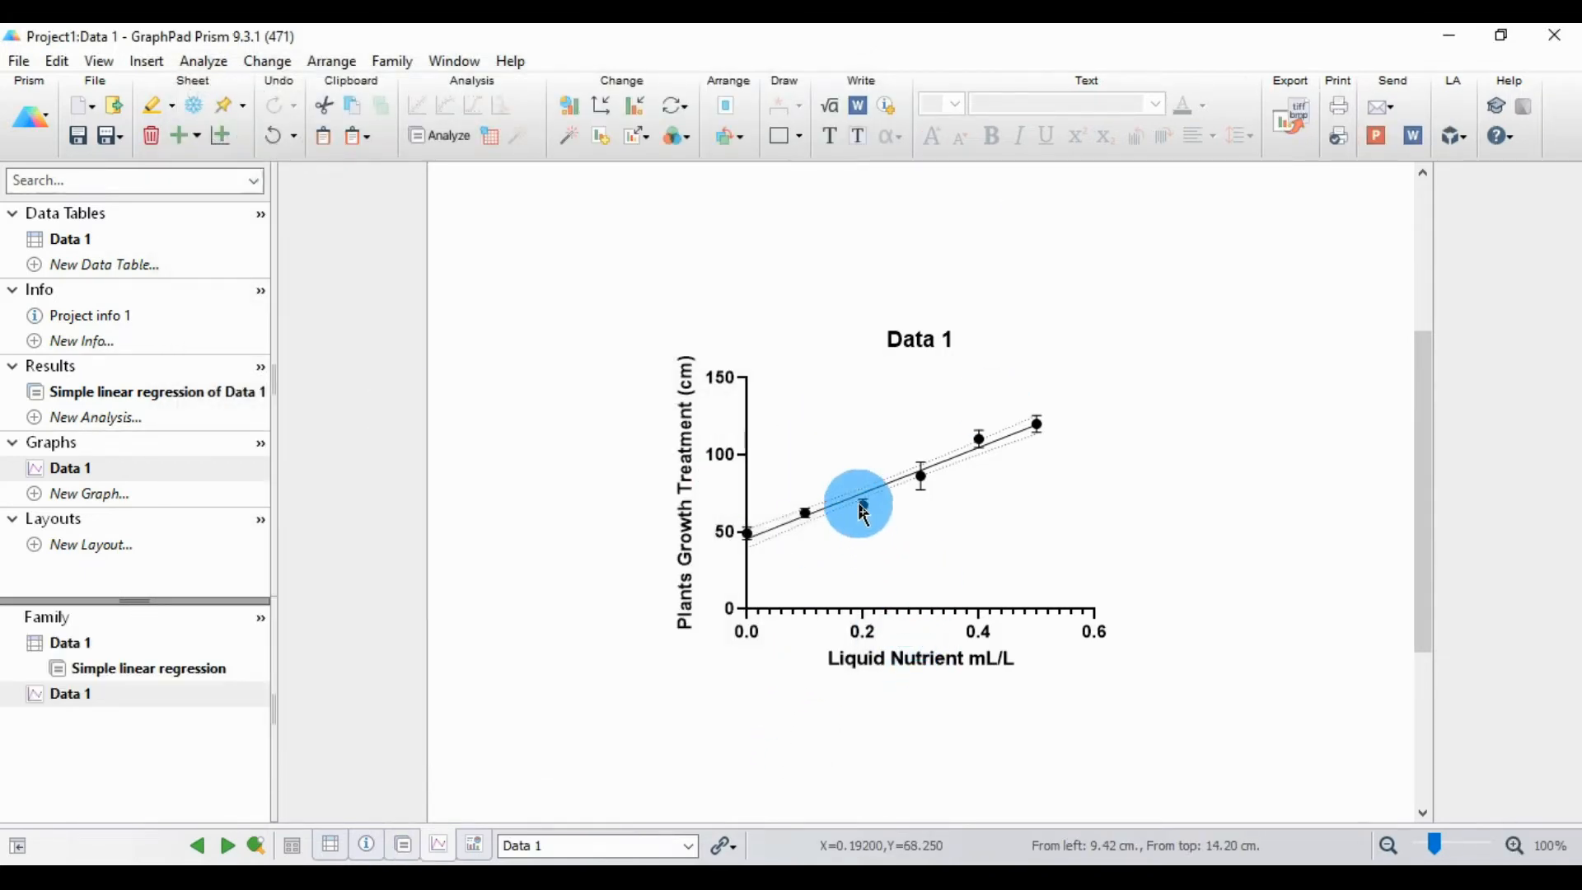
Step: Resize the graph, making it one step smaller and after that three steps larger
click(999, 609)
click(980, 544)
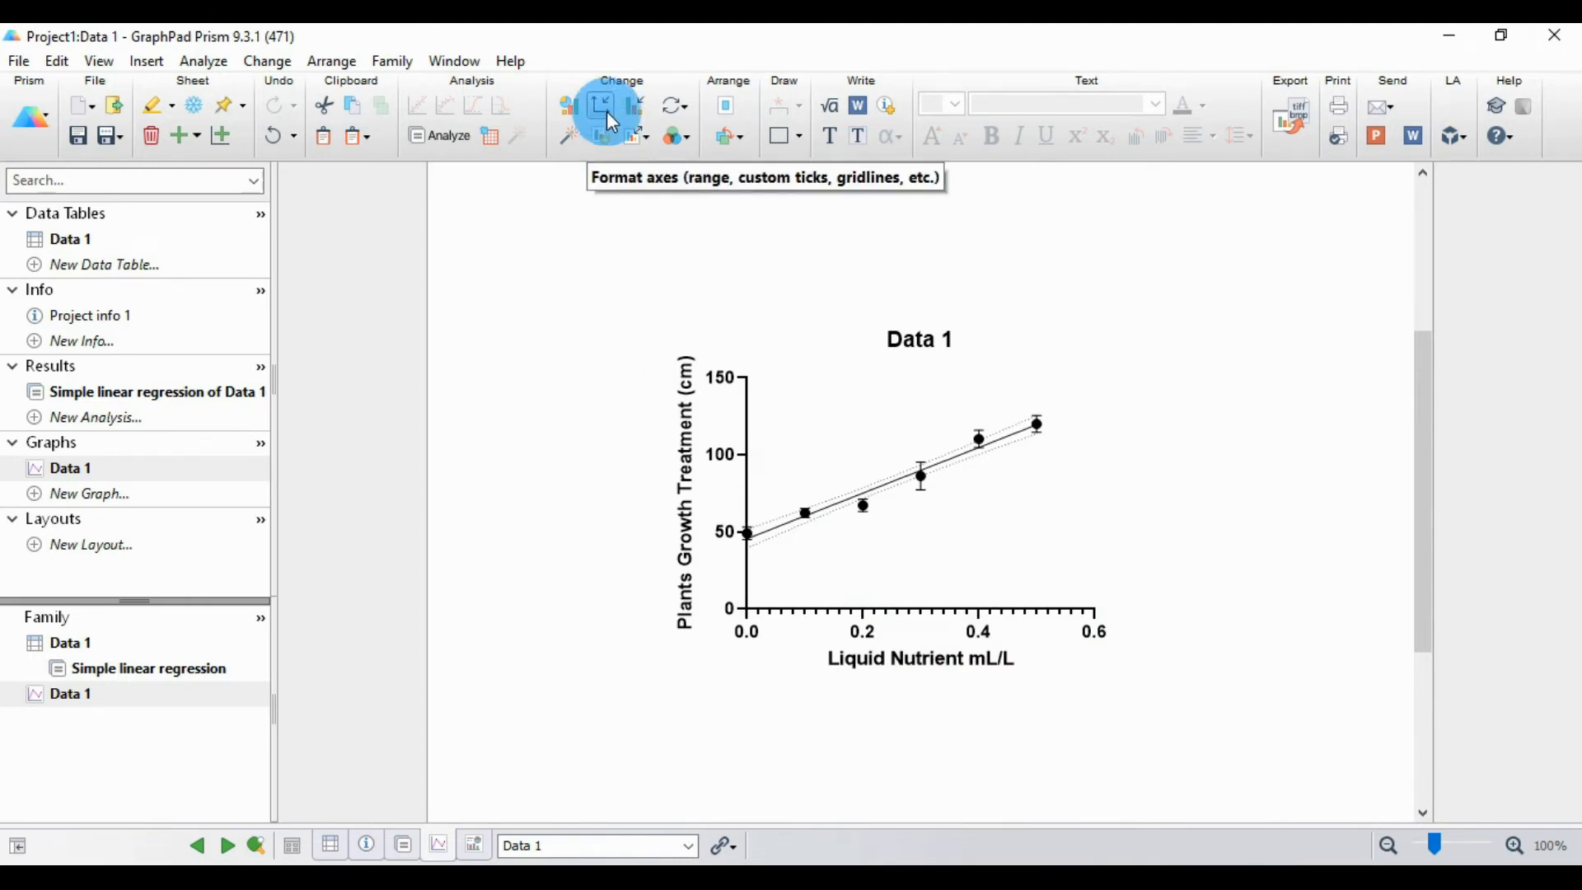
click(646, 138)
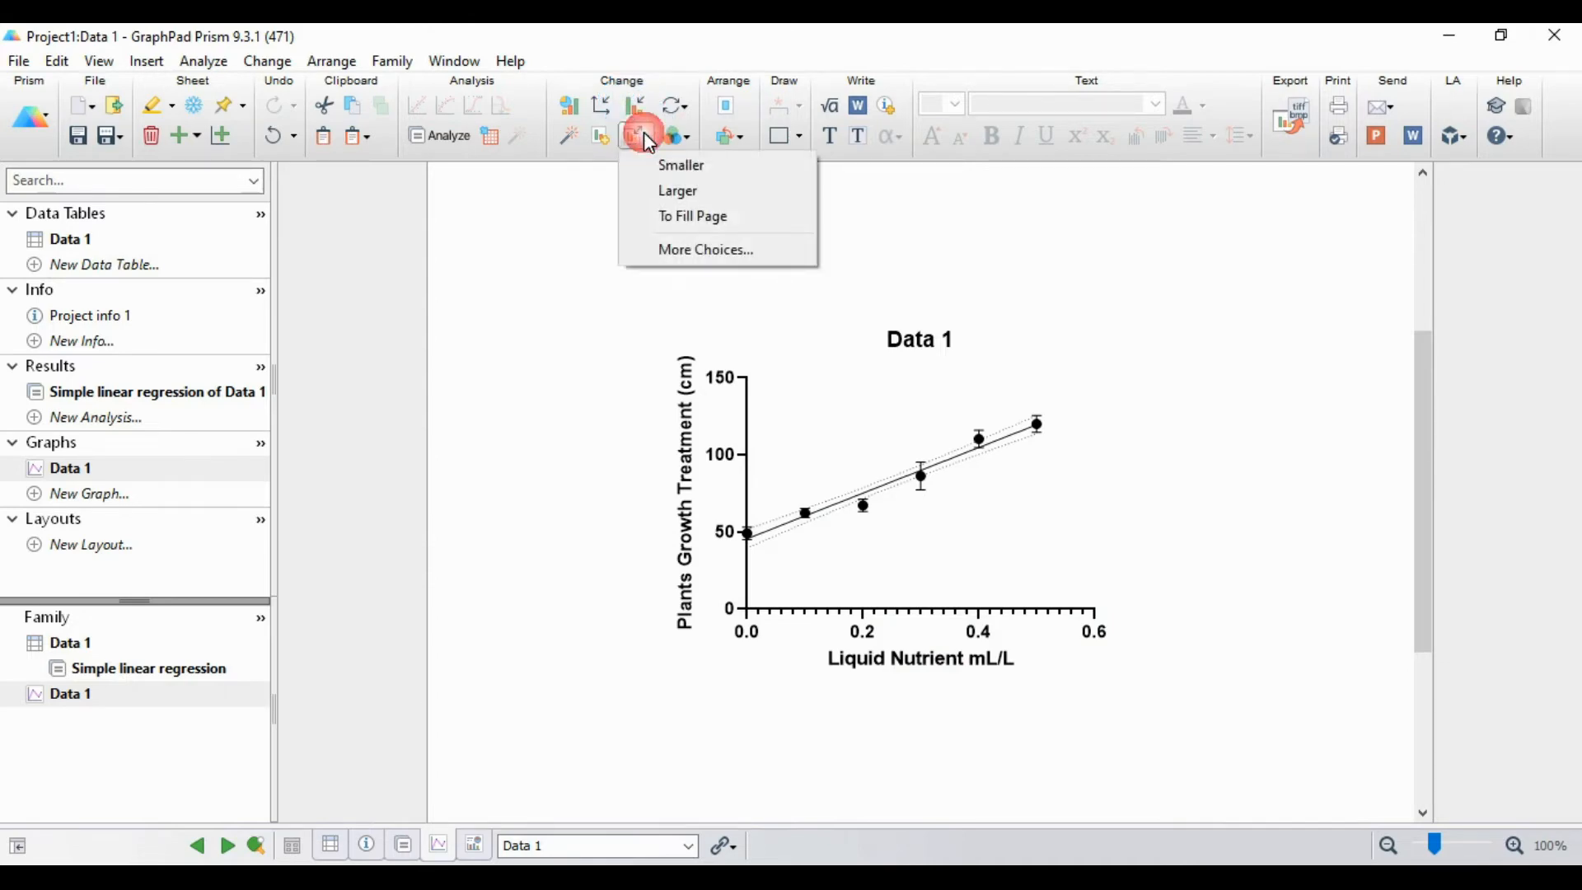
click(667, 173)
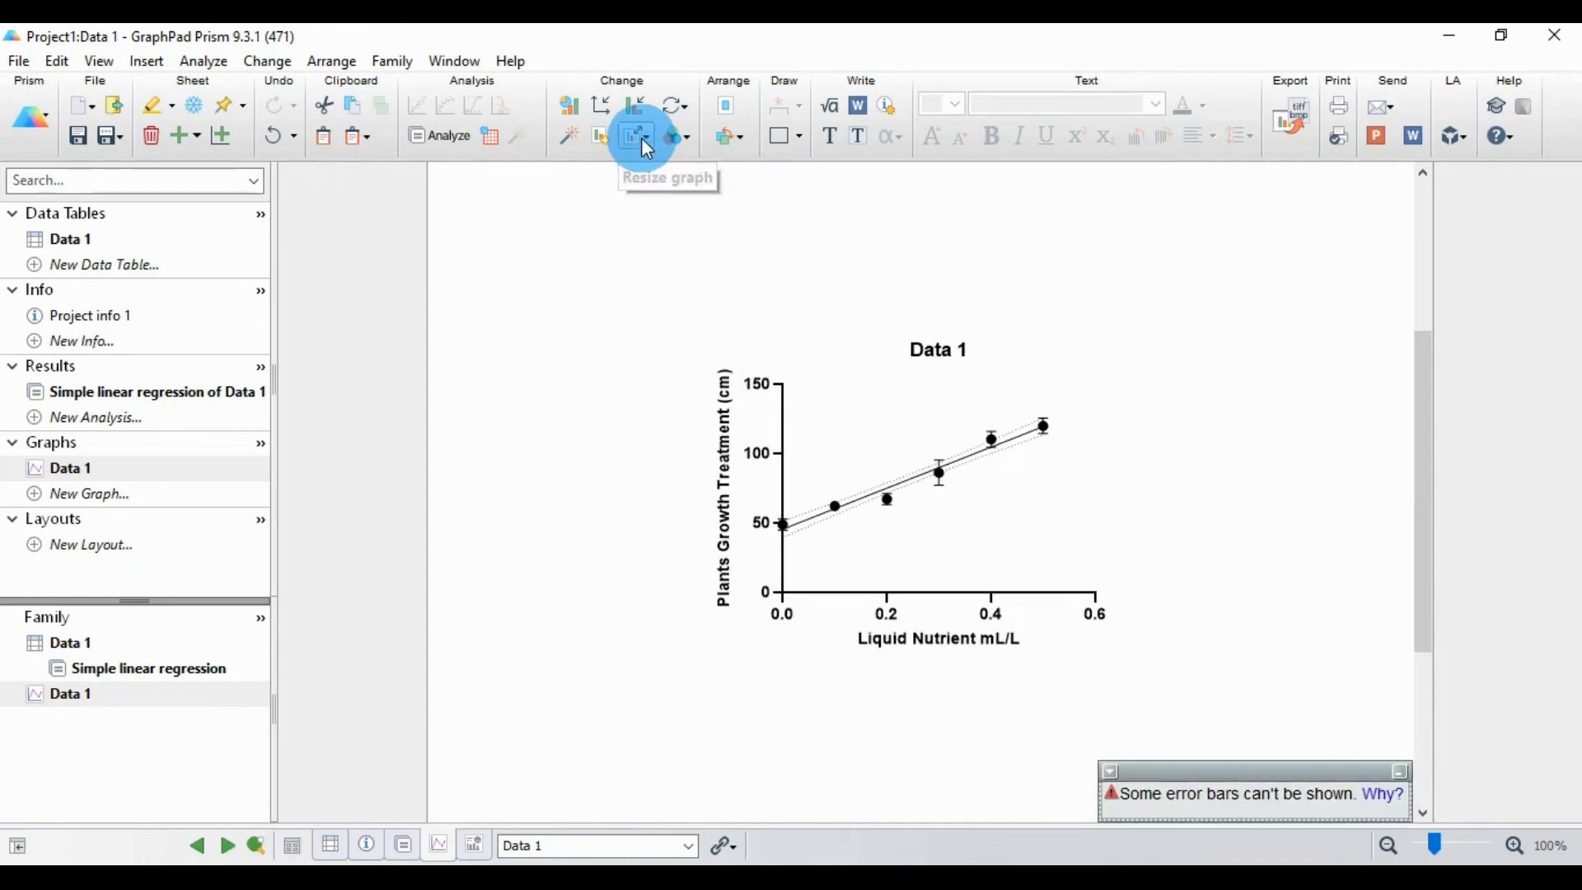
click(641, 137)
click(649, 191)
click(644, 141)
click(654, 210)
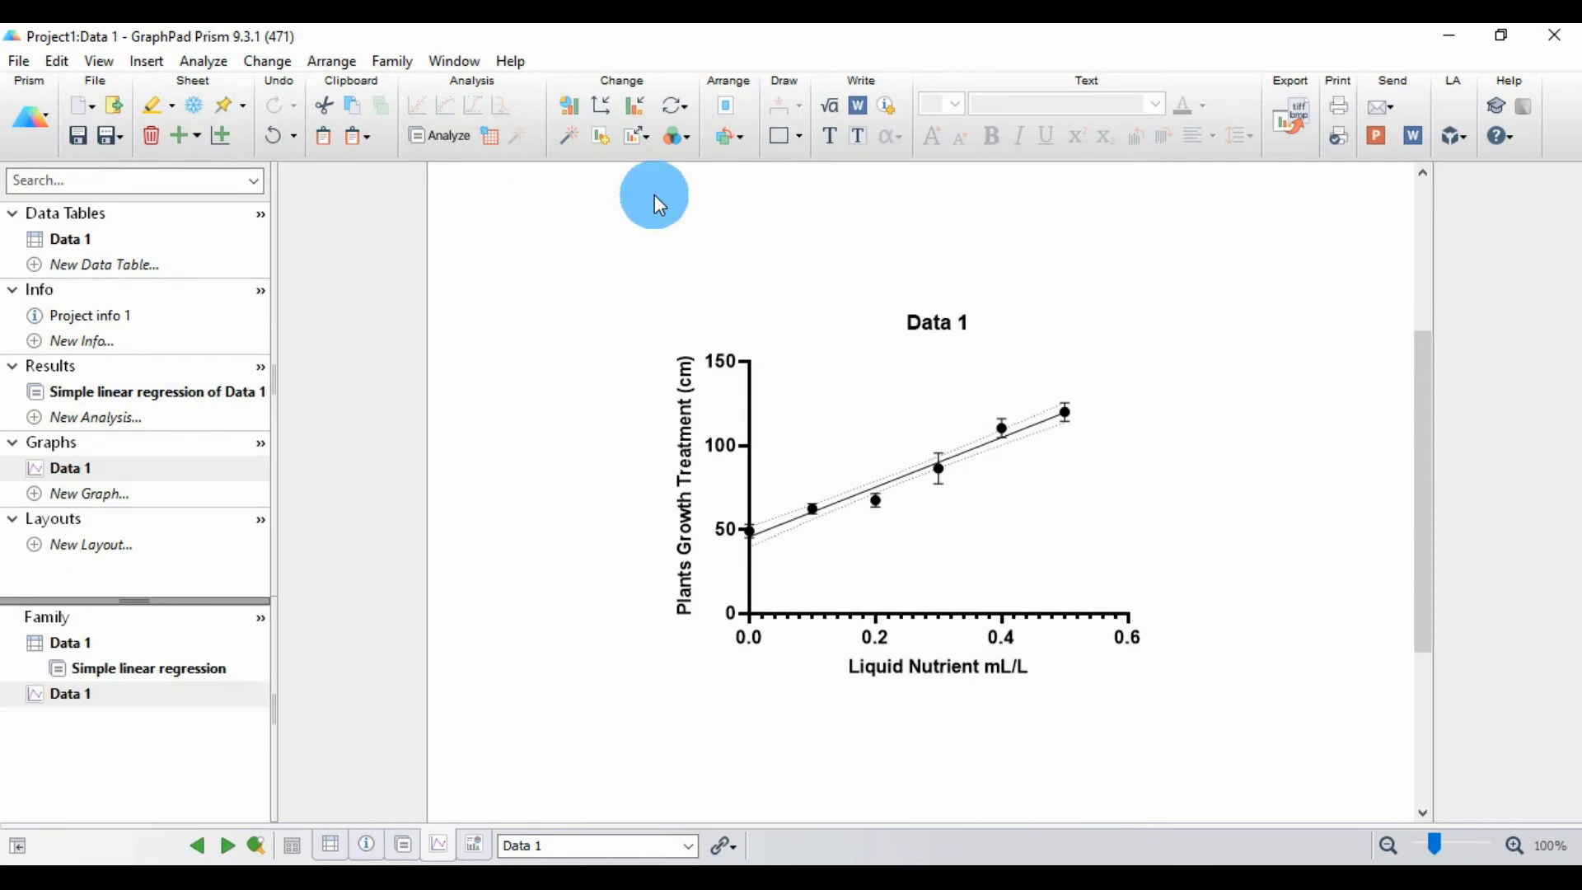
click(641, 137)
click(646, 195)
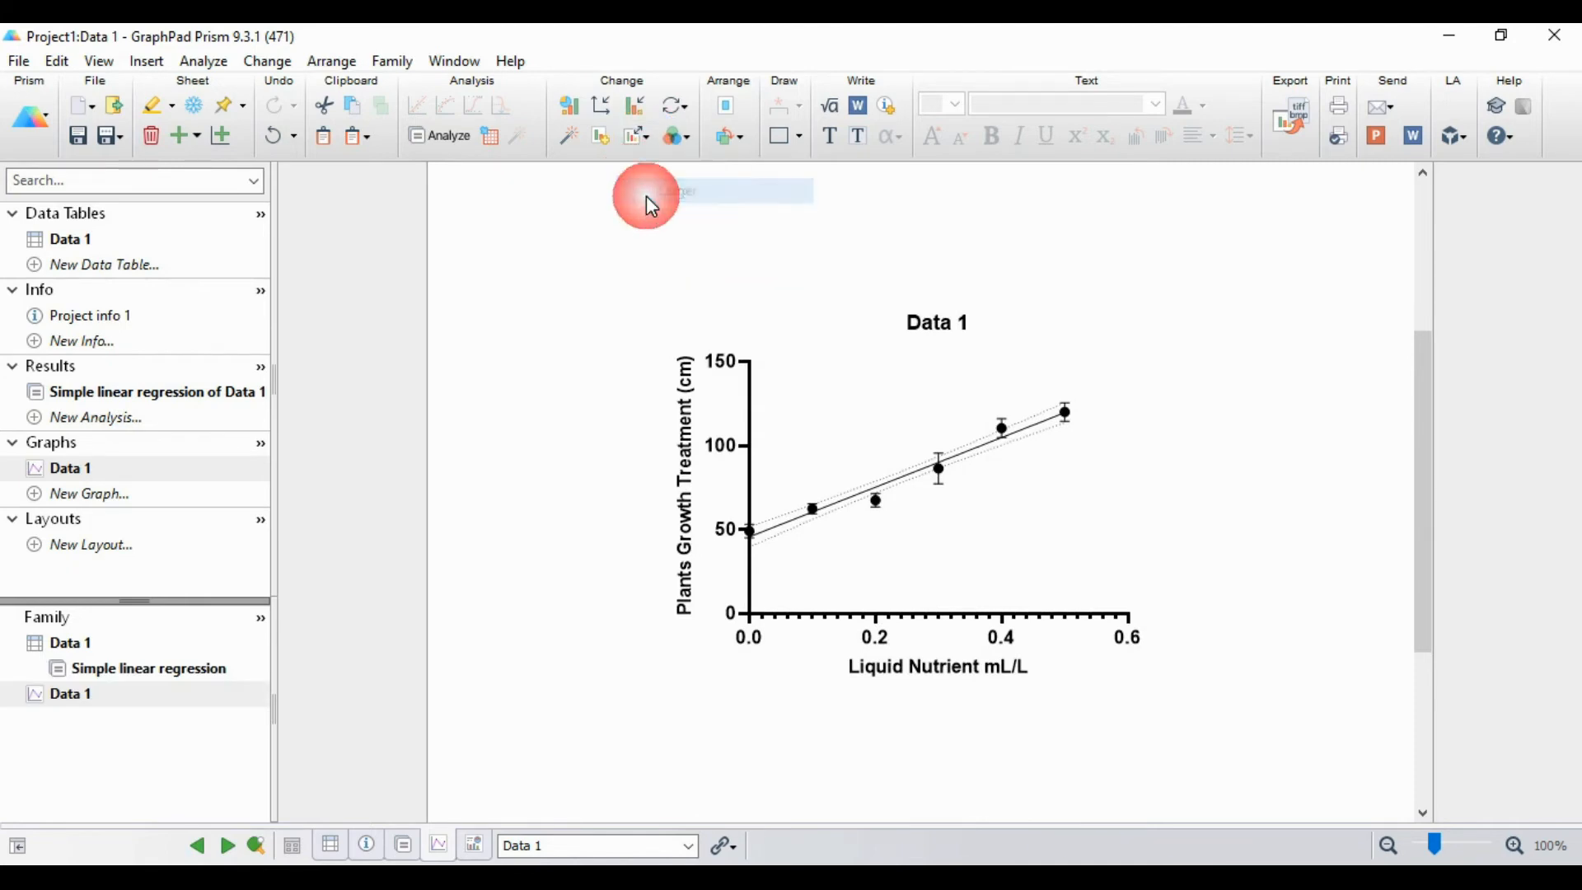
Step: Delete the "Data 1" title above the graph
click(1003, 368)
double_click(955, 310)
click(957, 318)
key(Delete)
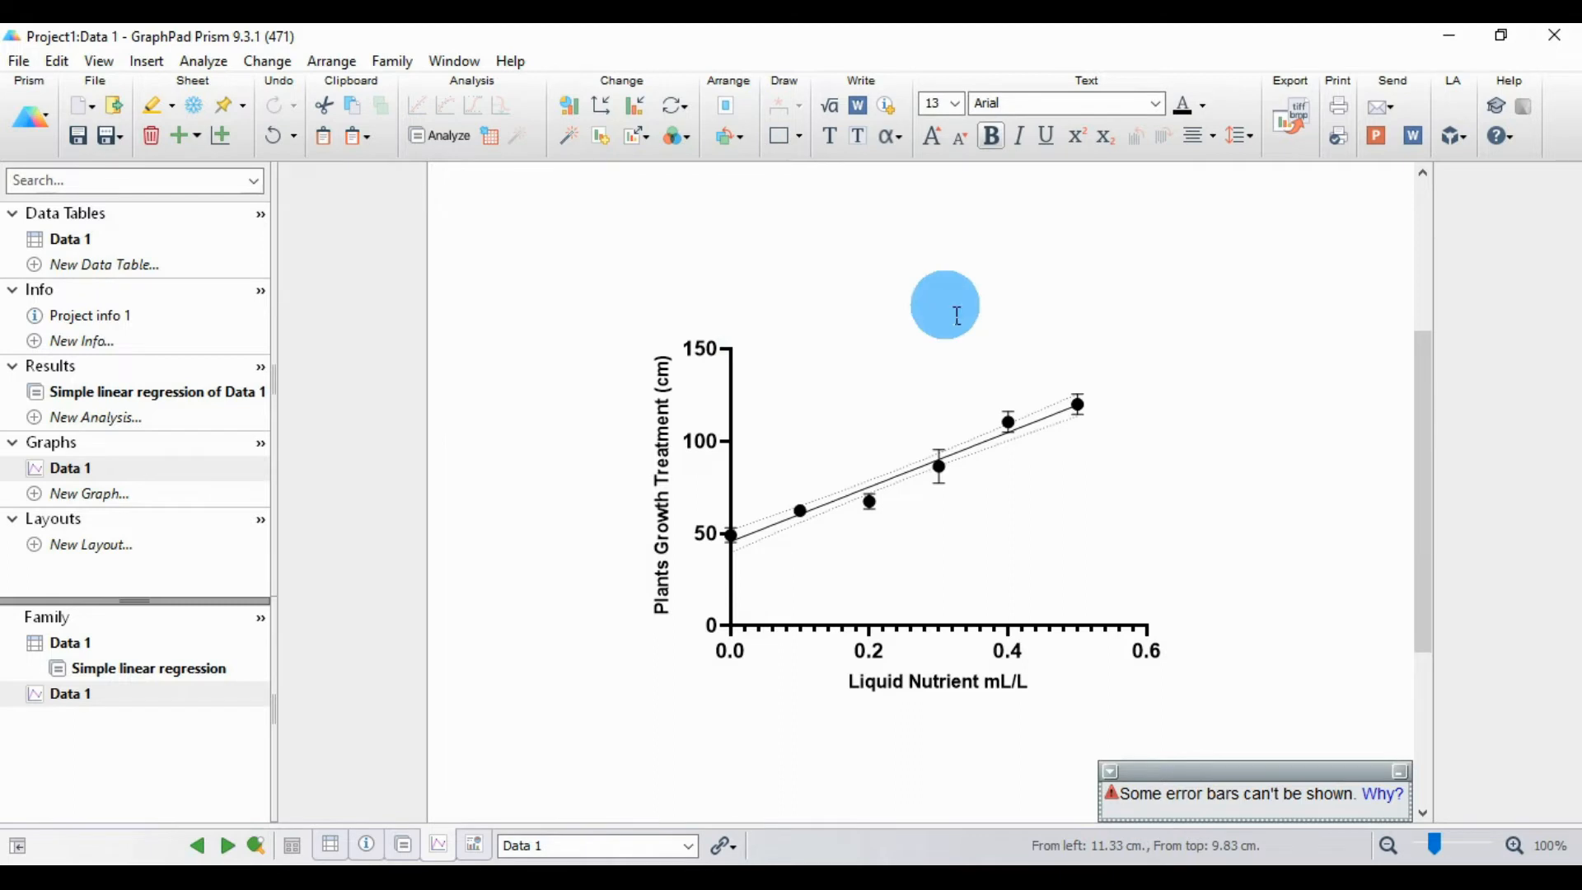
click(906, 478)
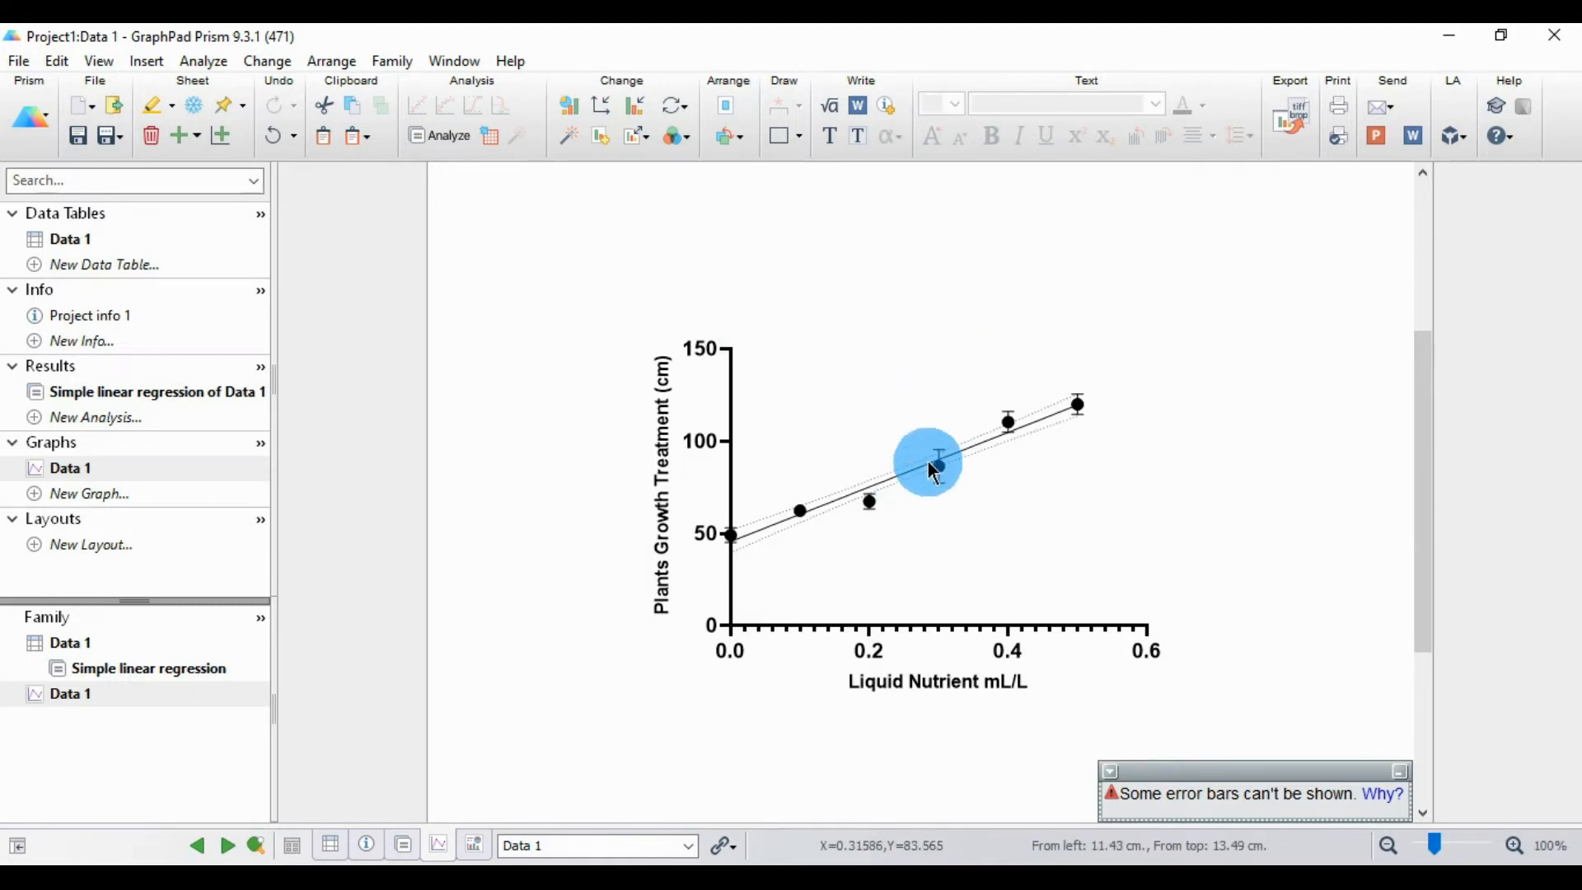
Step: In the axis formatting, turn off the X axis's automatic range and interval and set its maximum to 0.5
click(603, 119)
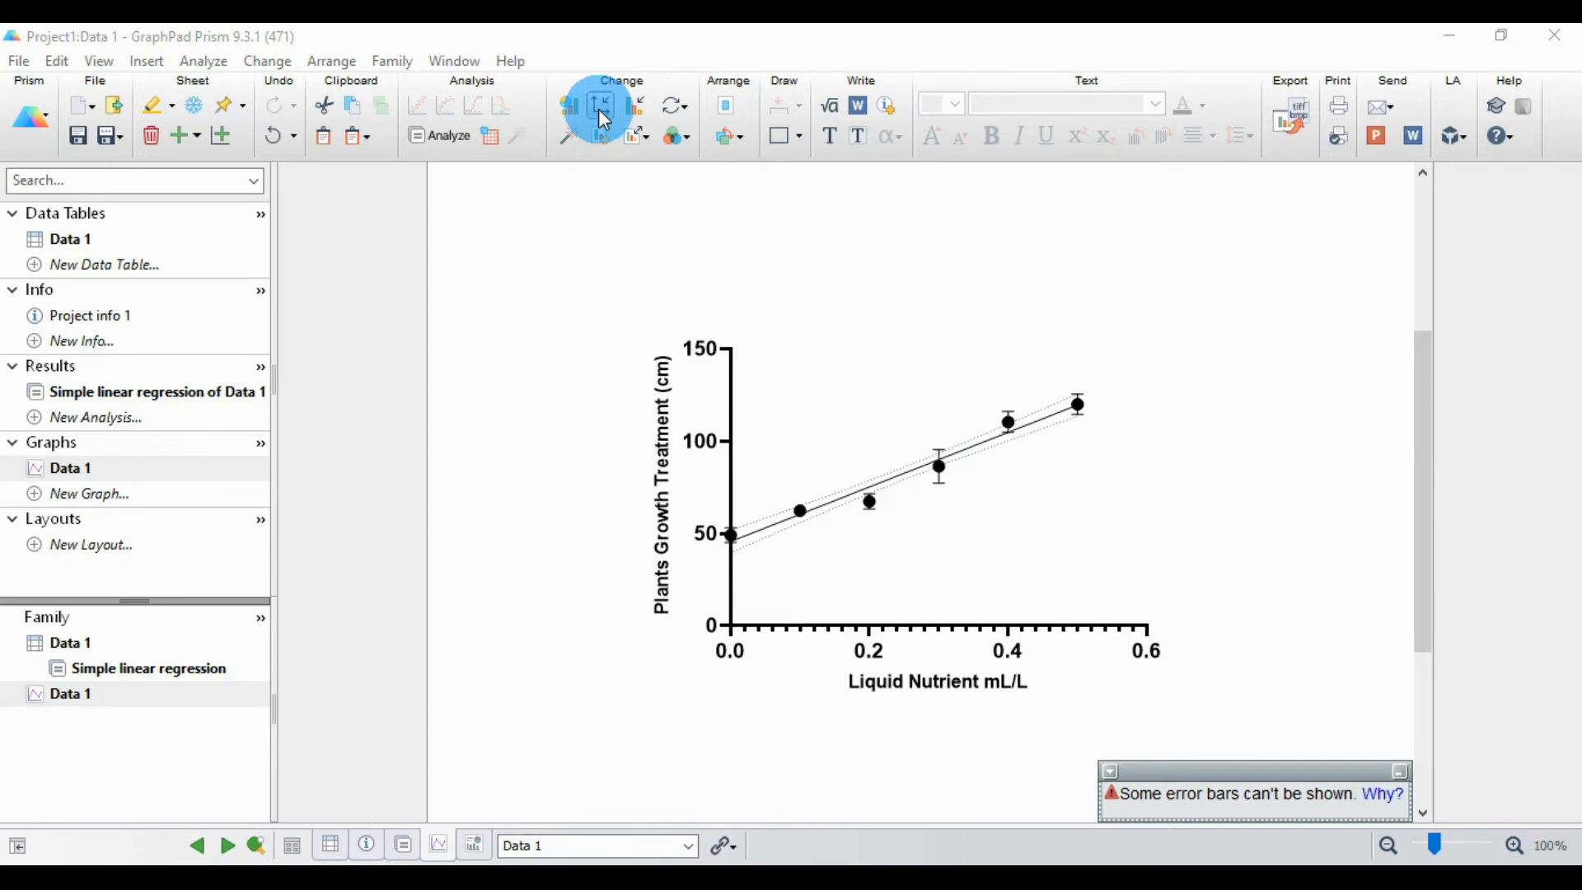
click(1397, 771)
drag(800, 127, 435, 140)
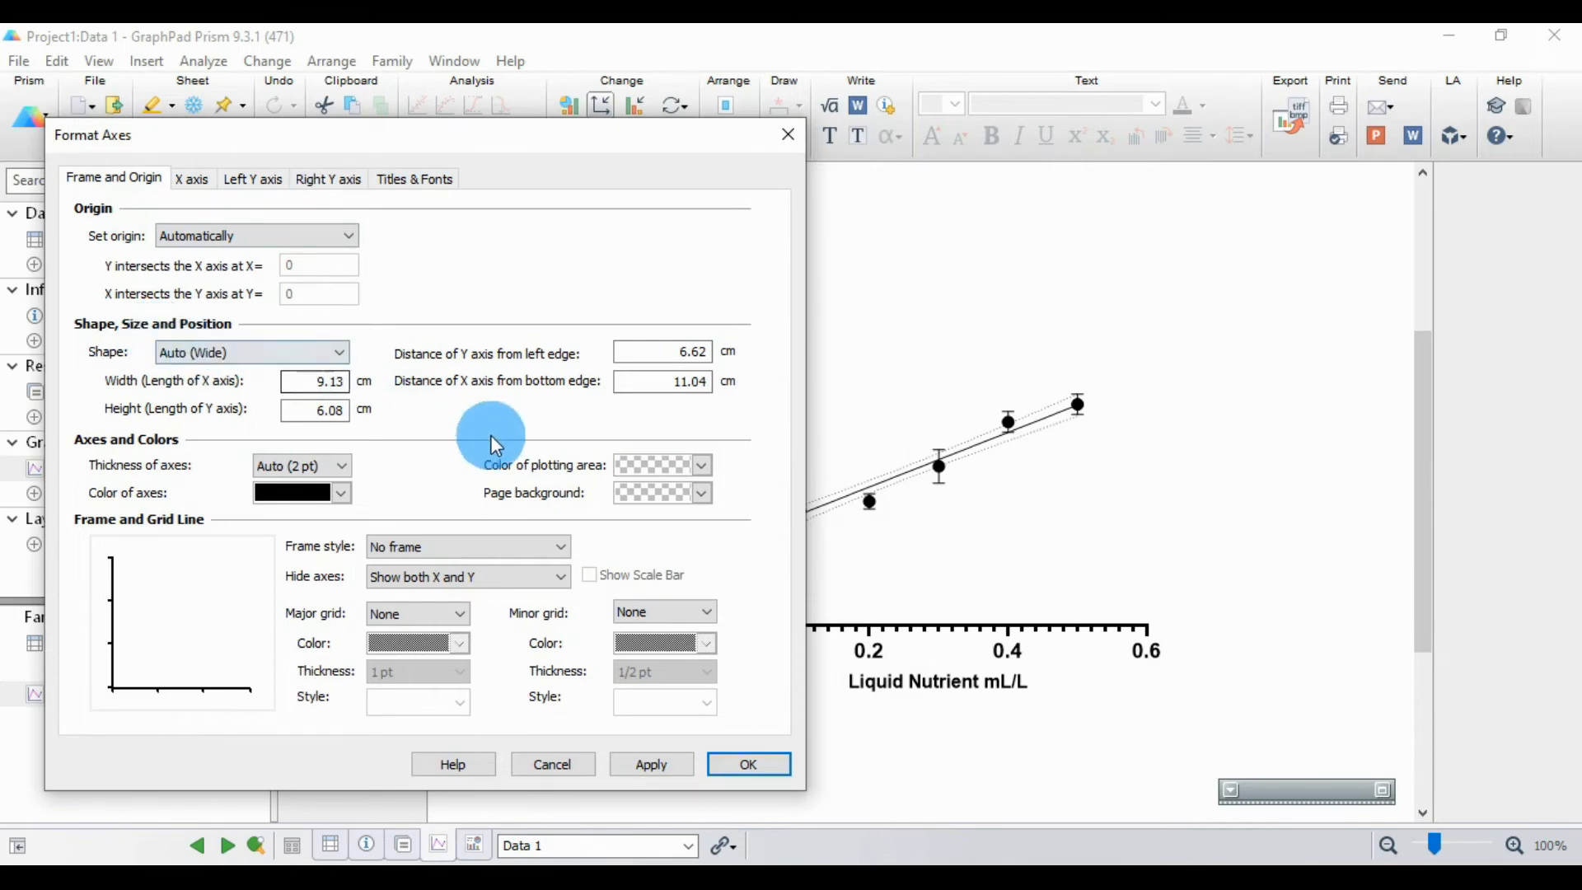
click(197, 190)
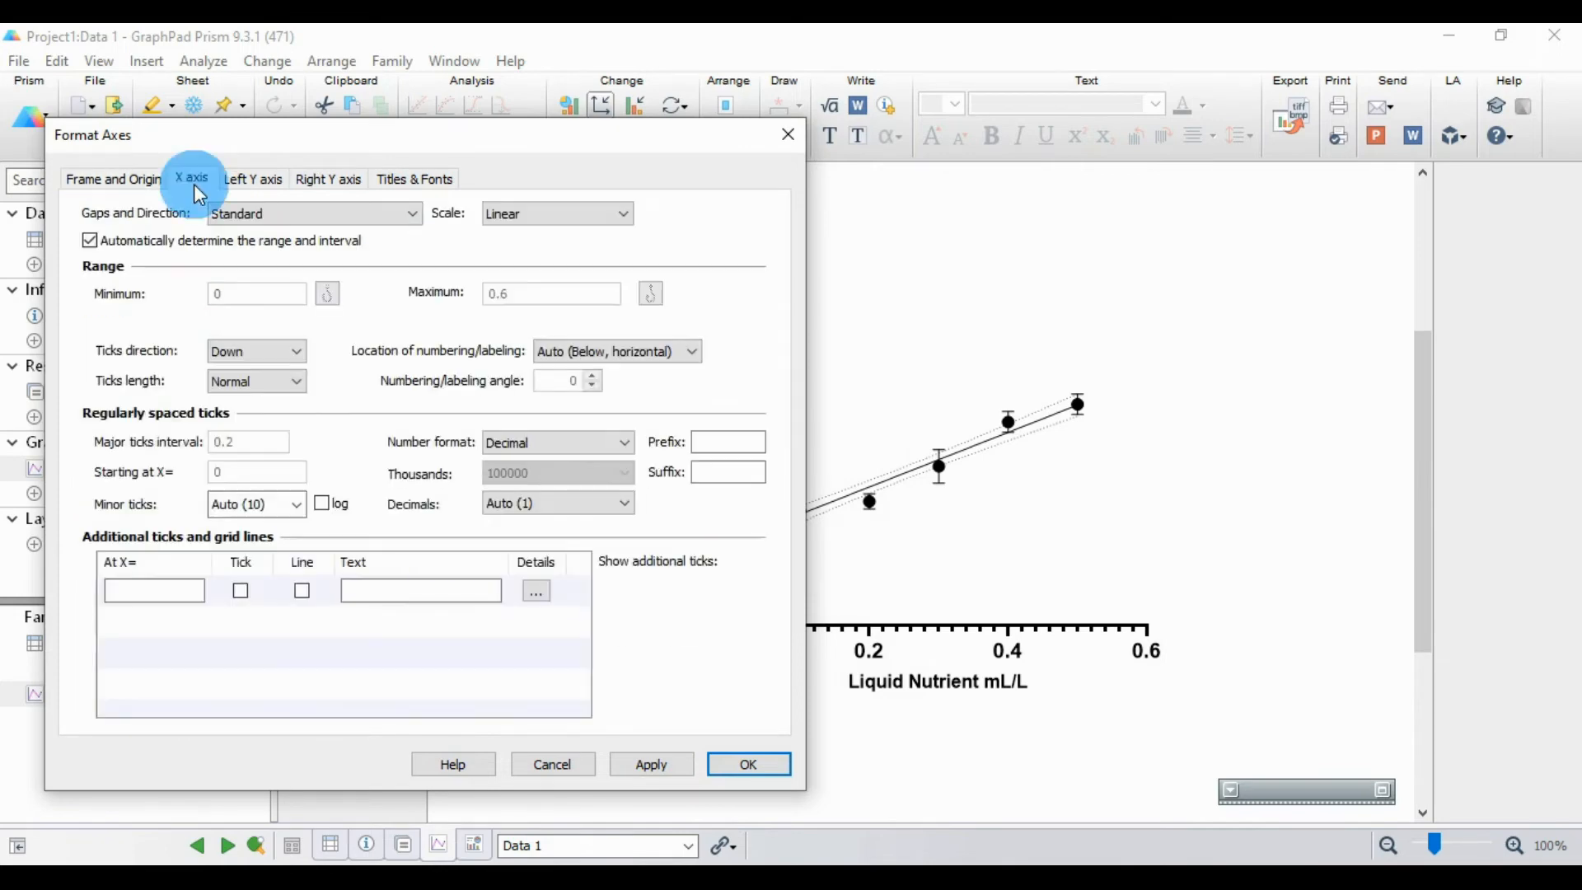
mouse_move(264, 143)
mouse_down()
mouse_move(361, 142)
mouse_move(254, 138)
mouse_up()
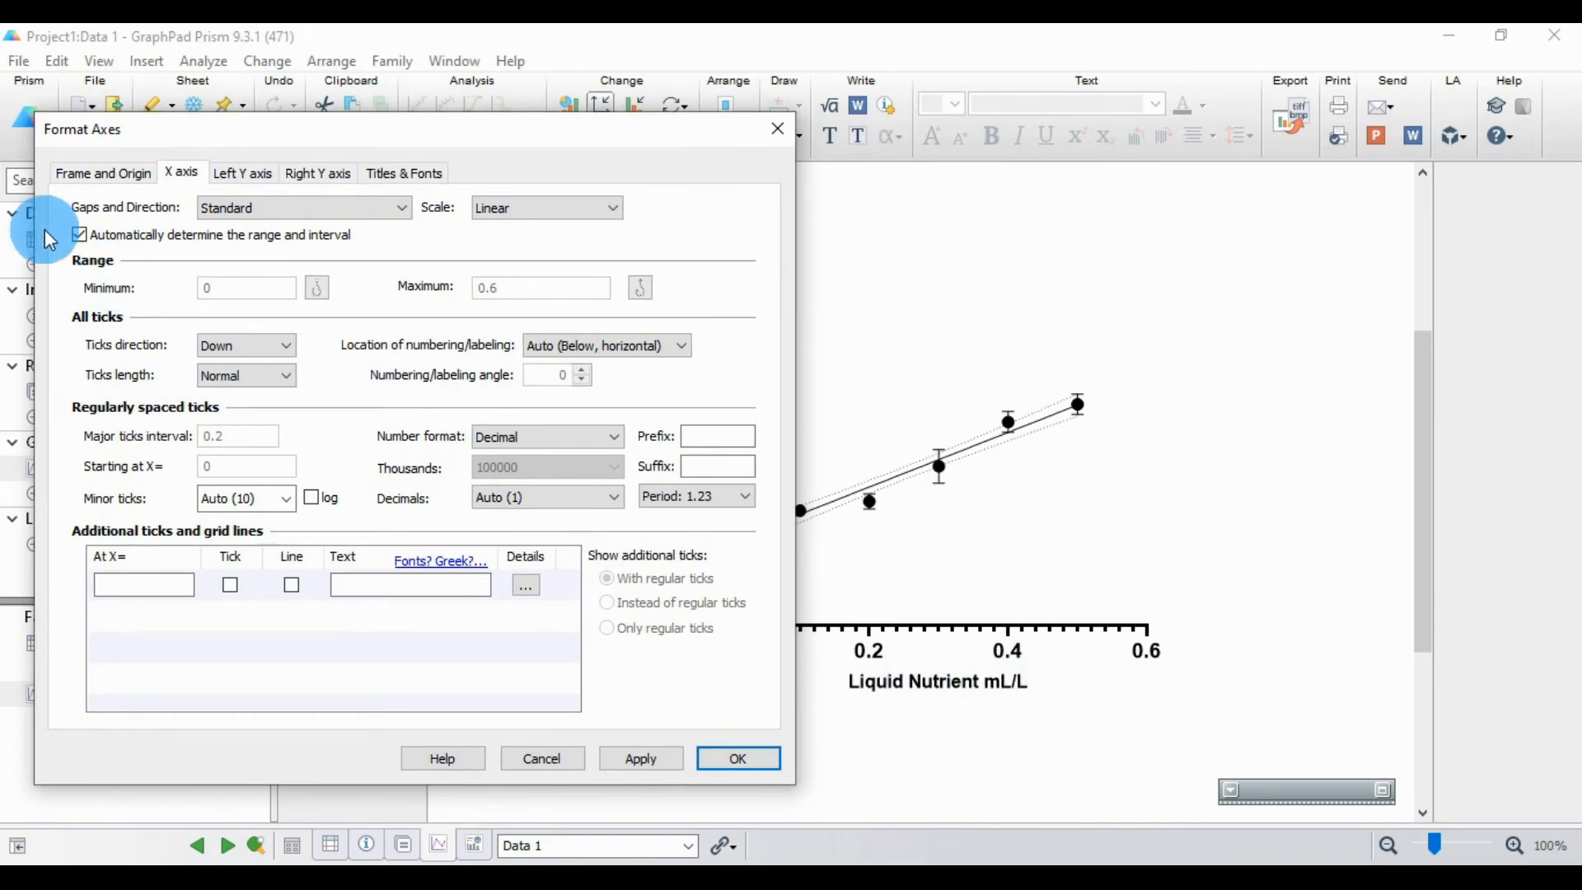
click(82, 237)
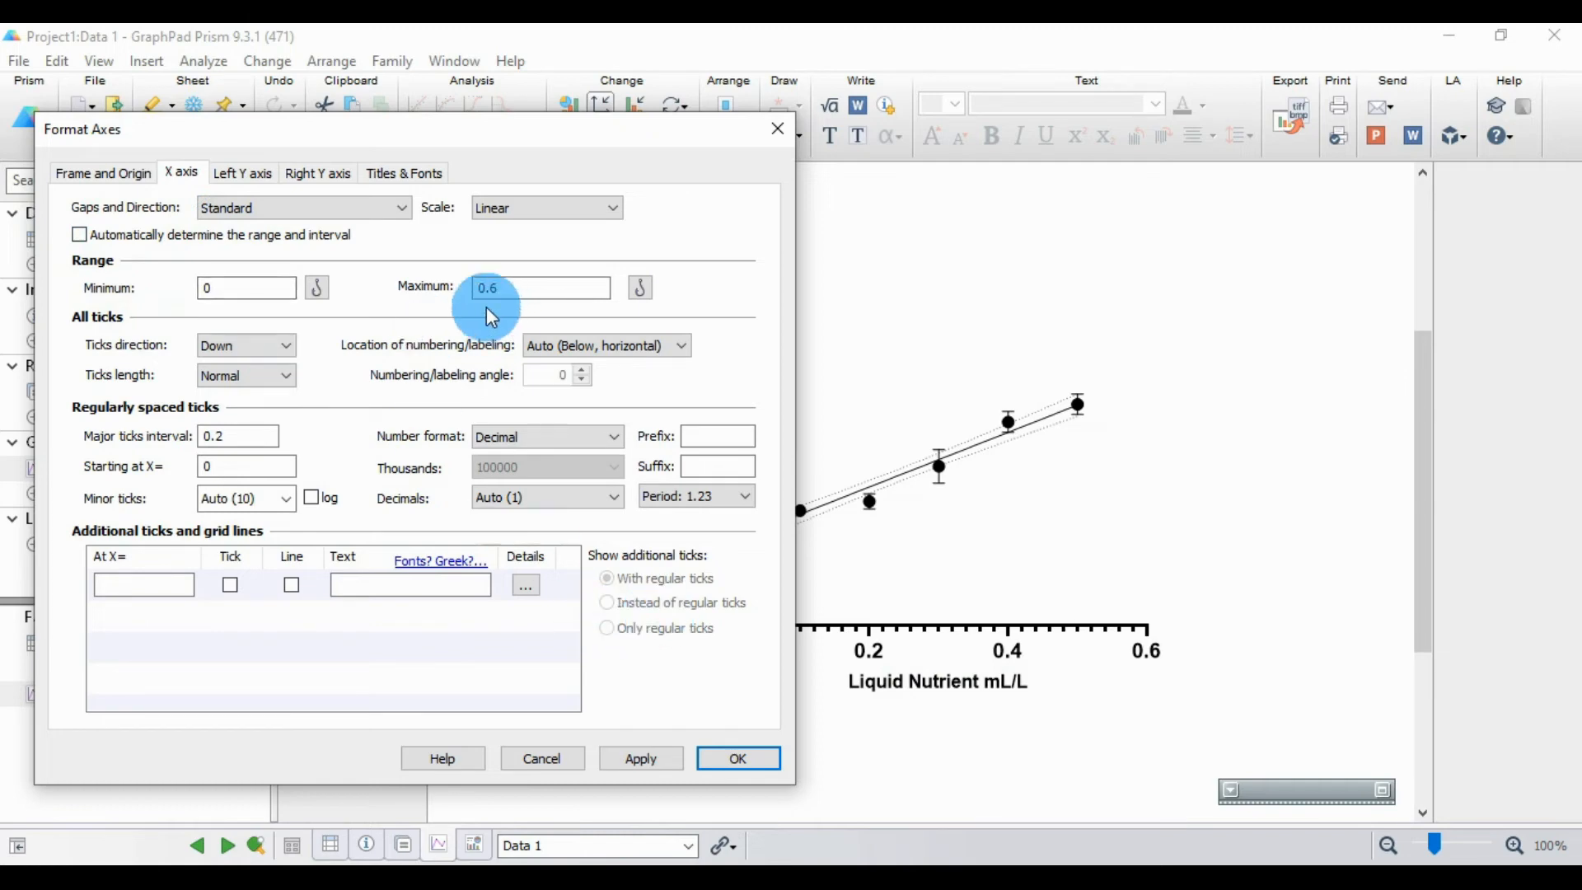
click(531, 290)
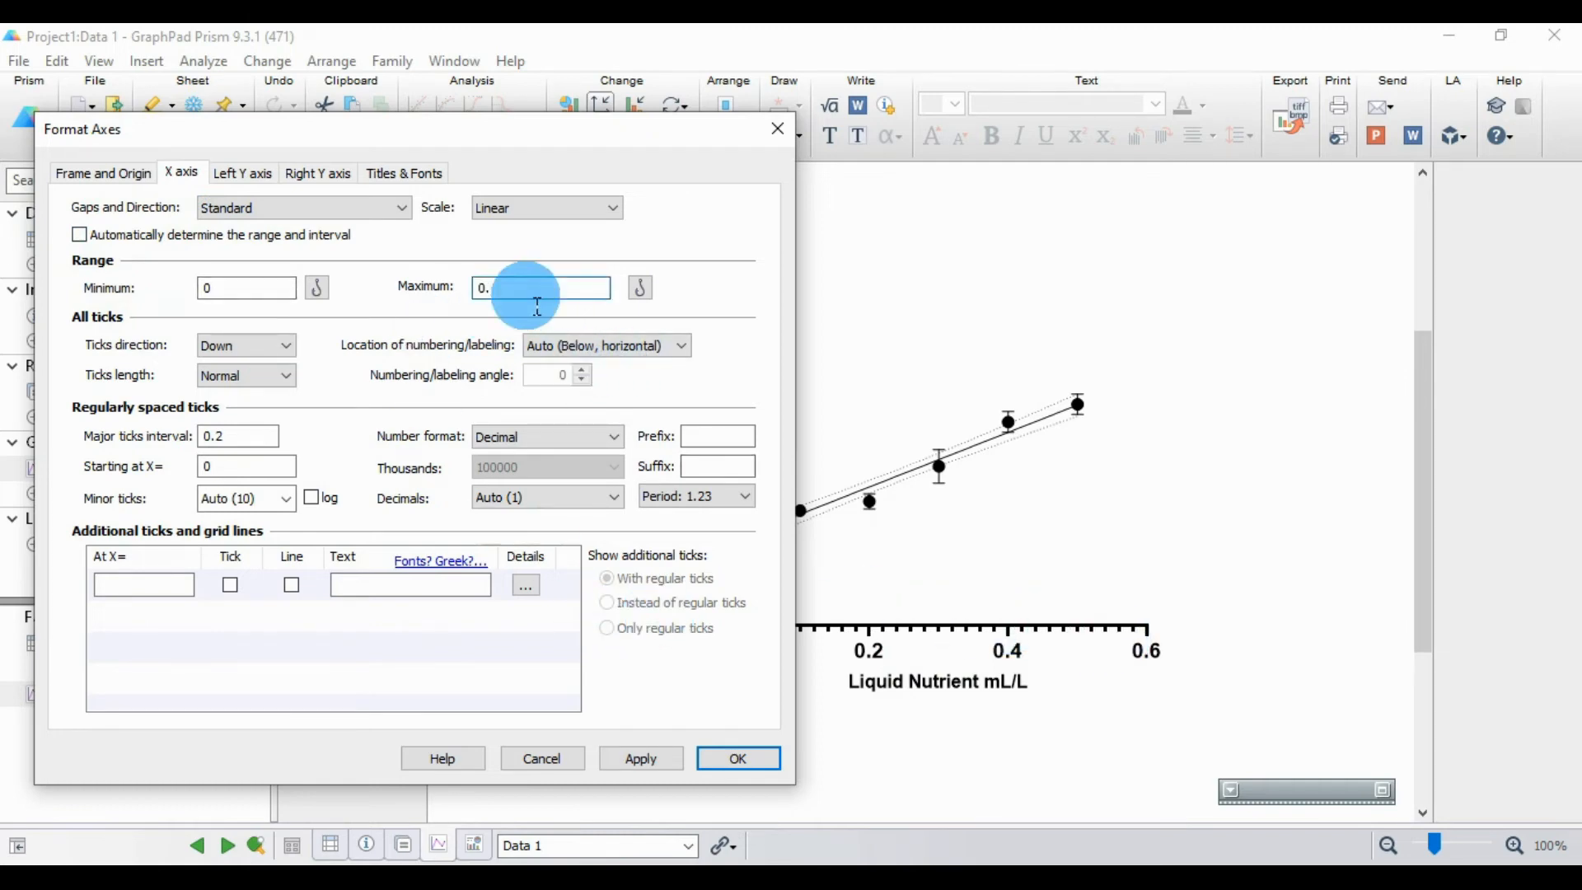
text(5)
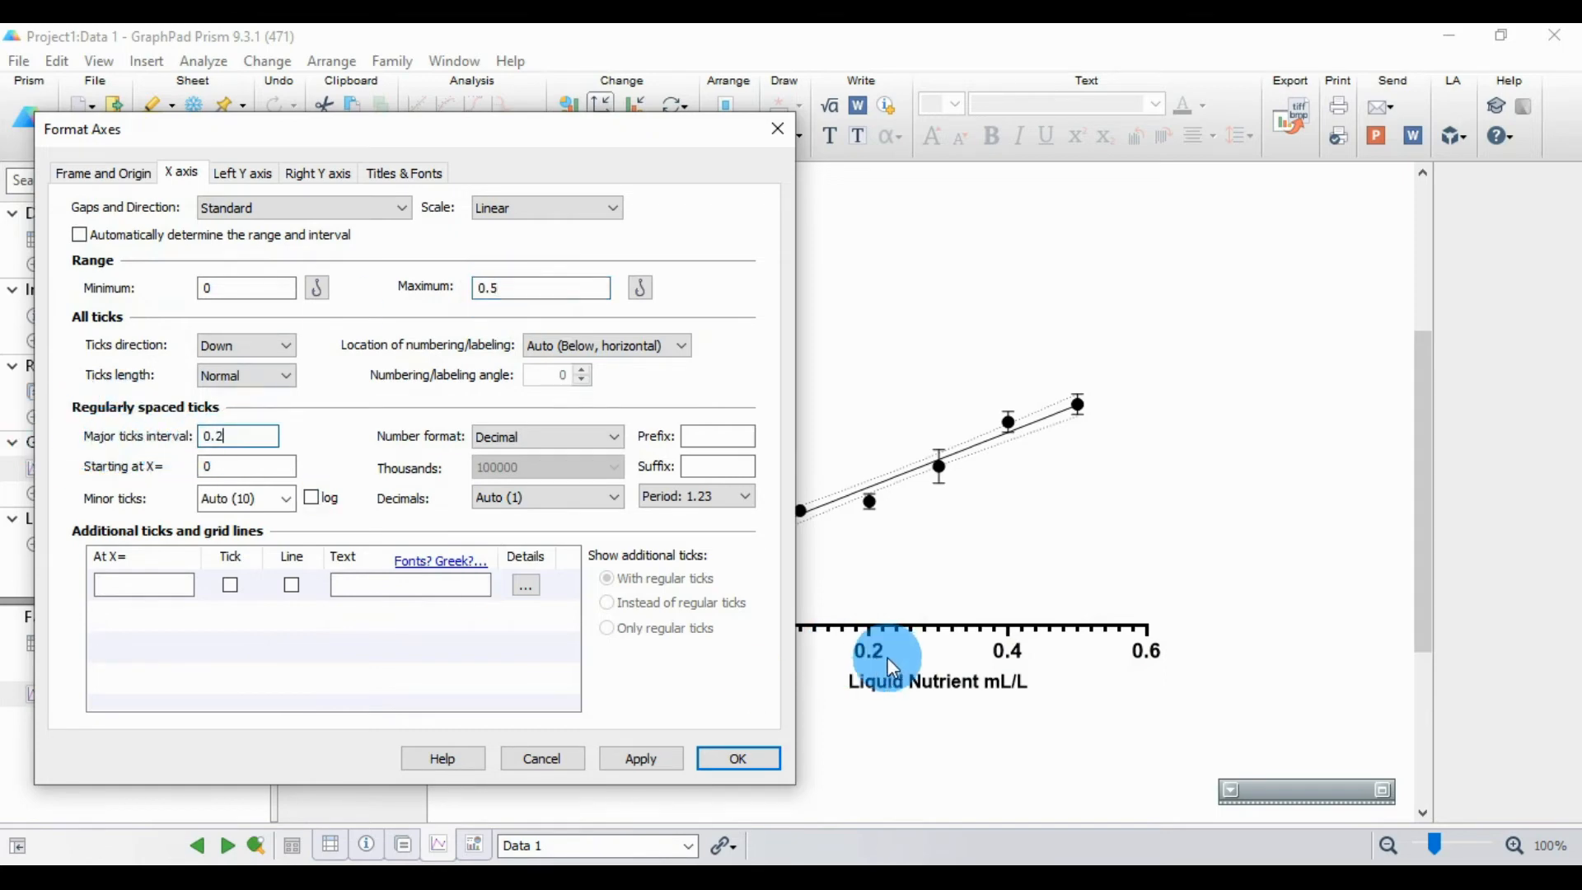
Step: Set the X axis's major ticks interval to 0.1 and apply the axis formatting
click(268, 445)
click(266, 445)
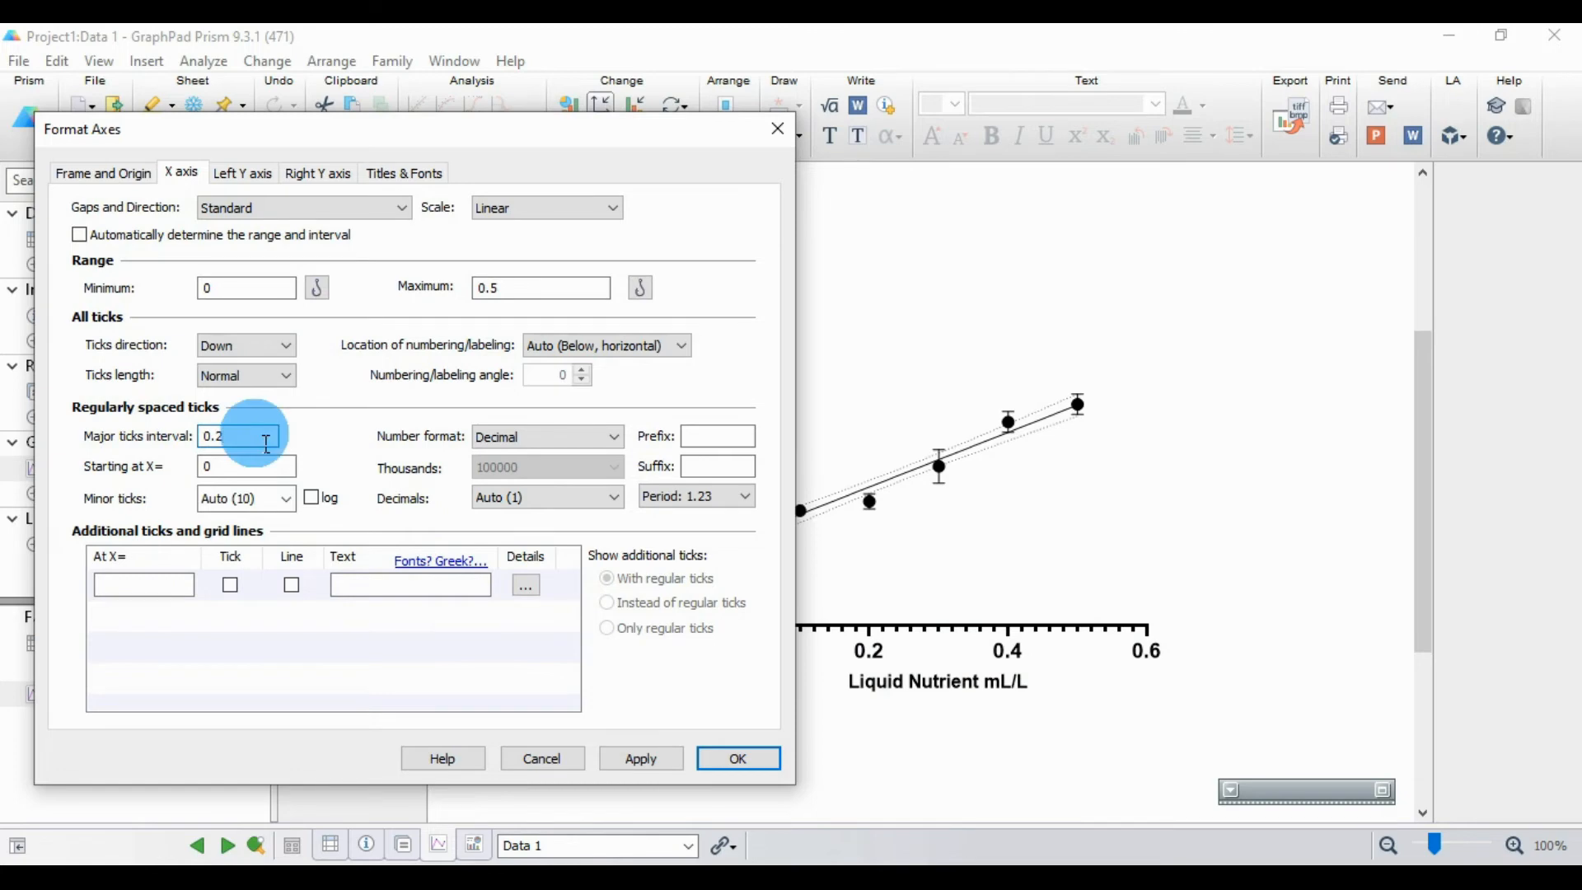
text(1)
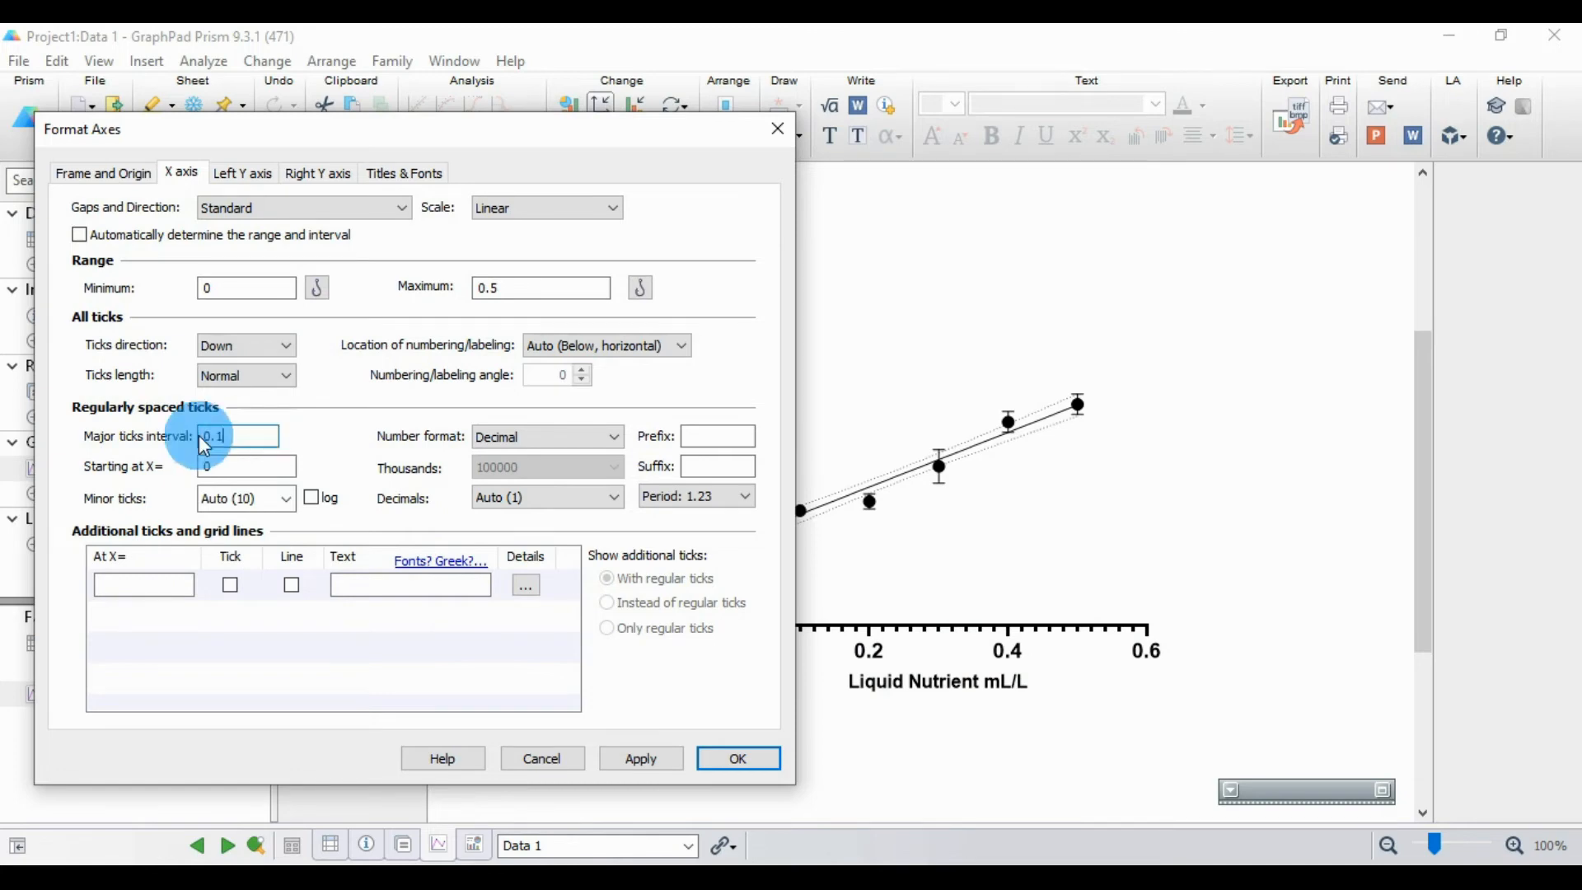
click(670, 760)
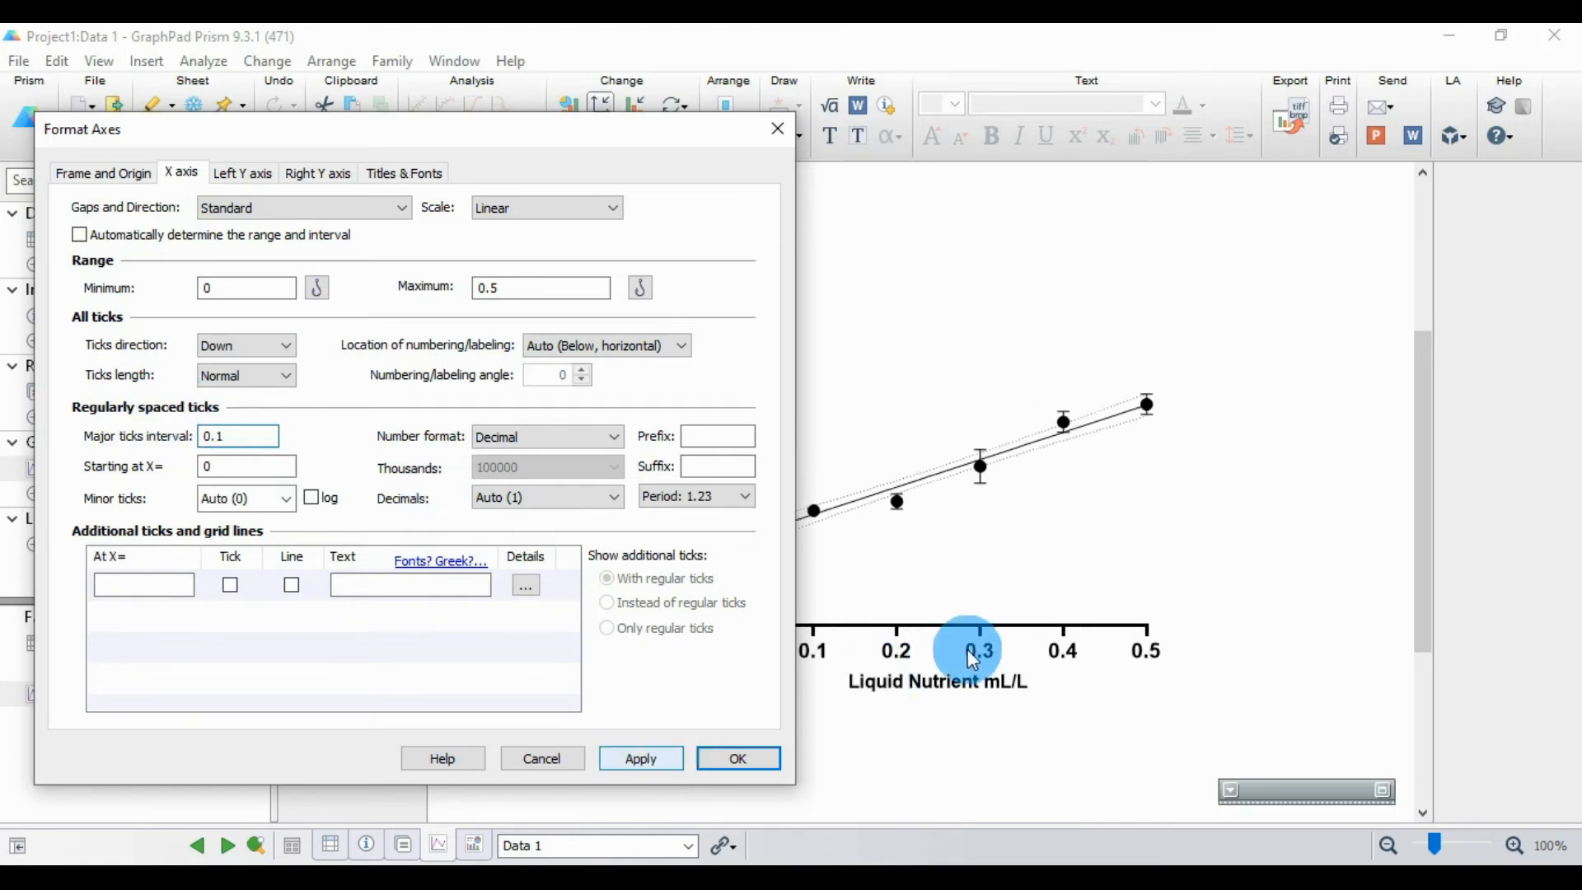
click(741, 763)
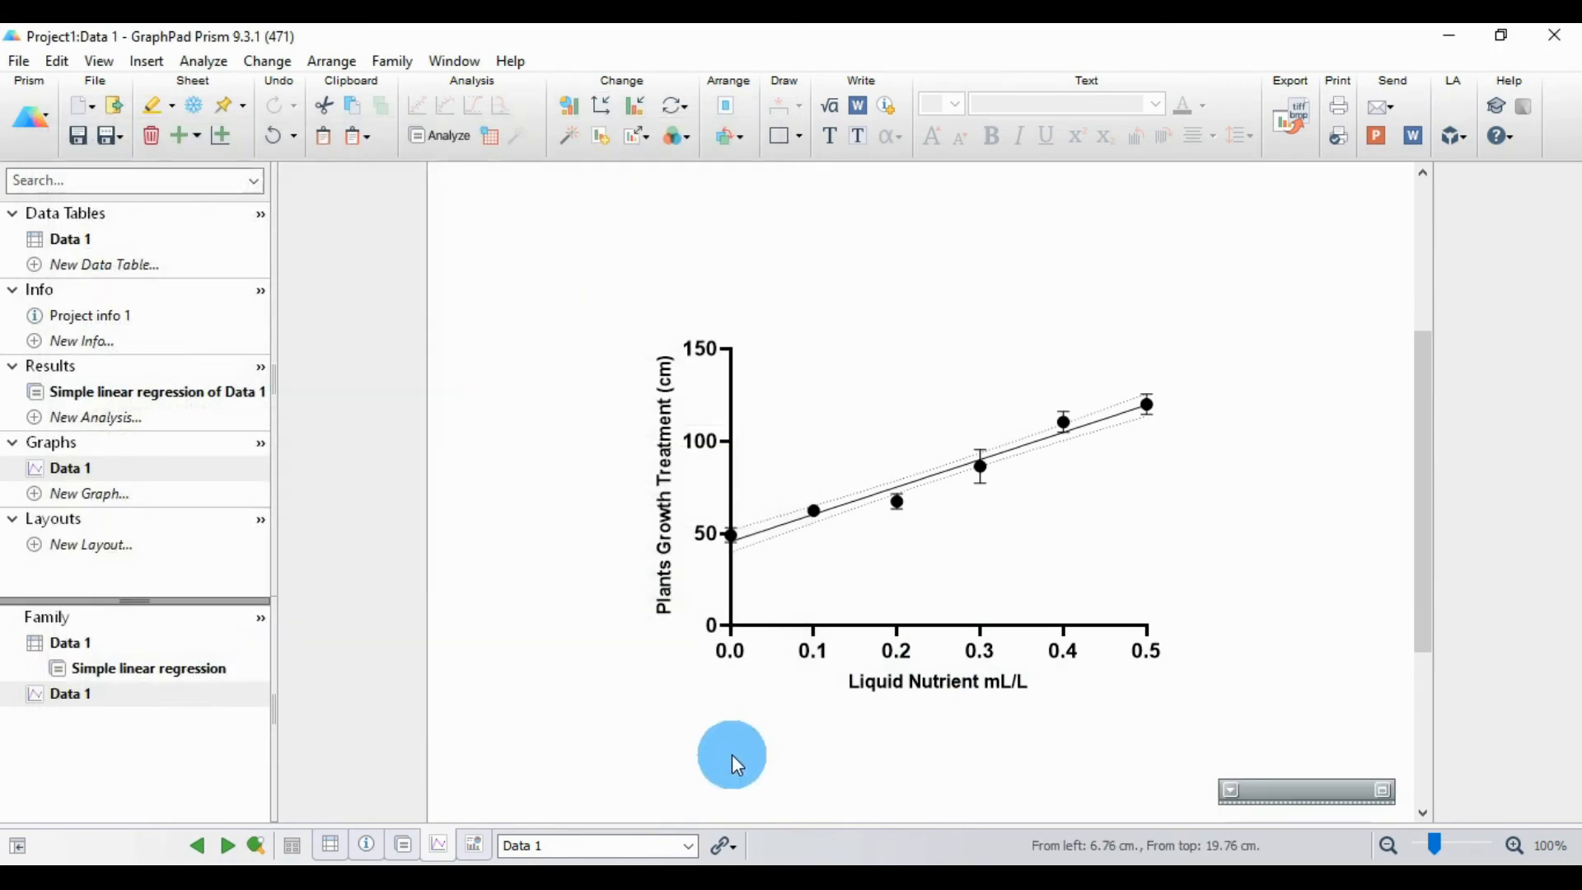
Step: Format the Plants Growth Treatment (cm) data set as Mean and Error with red symbols in a solid circle shape
click(631, 106)
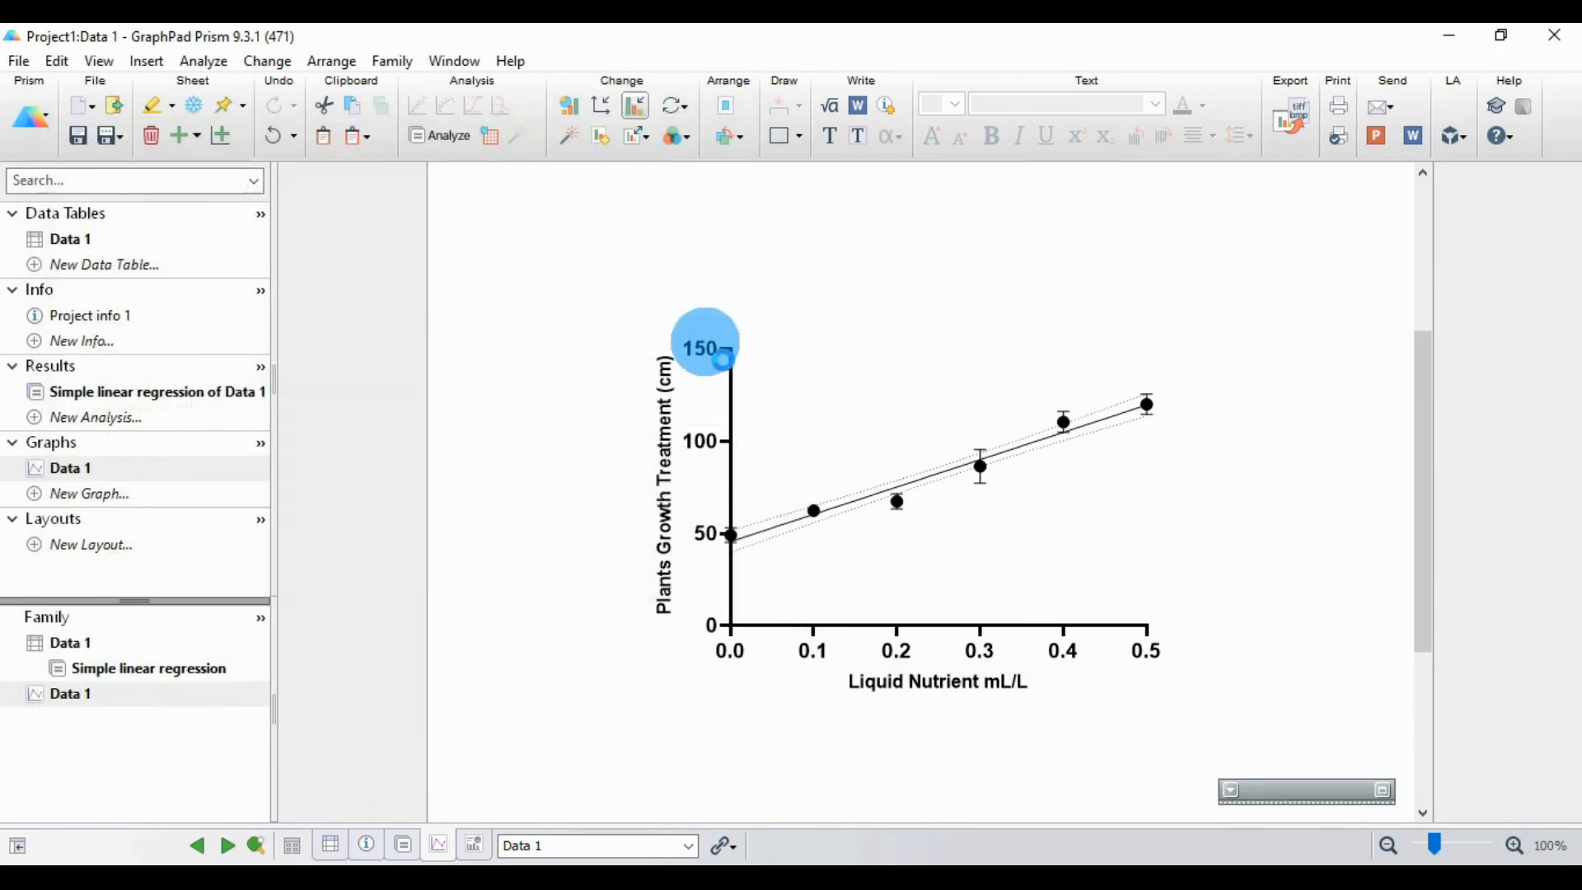
drag(825, 115, 430, 84)
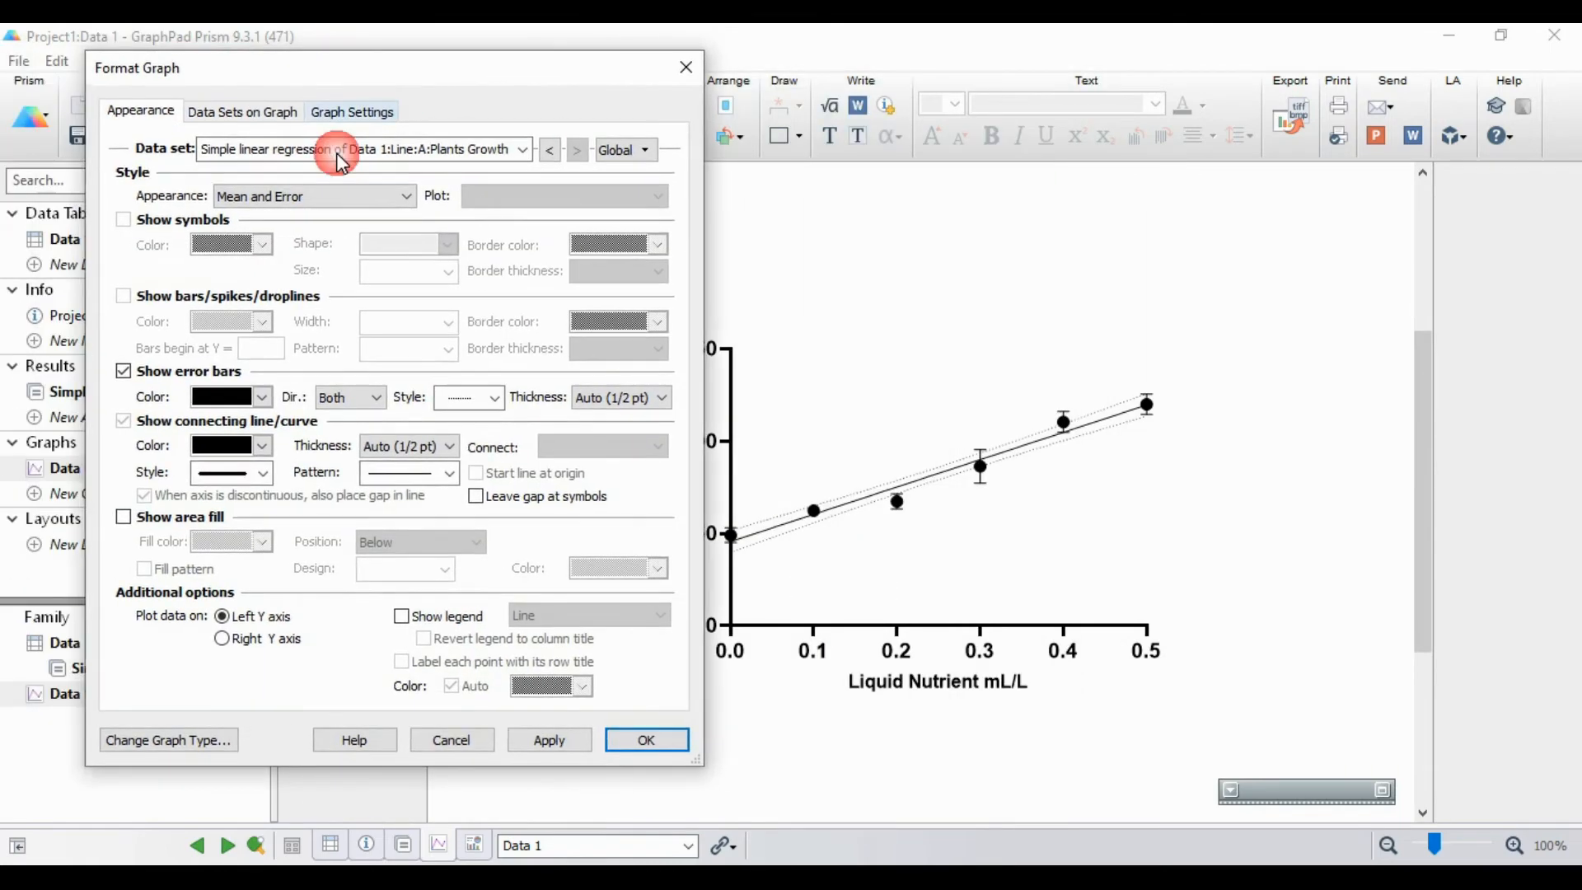
click(522, 150)
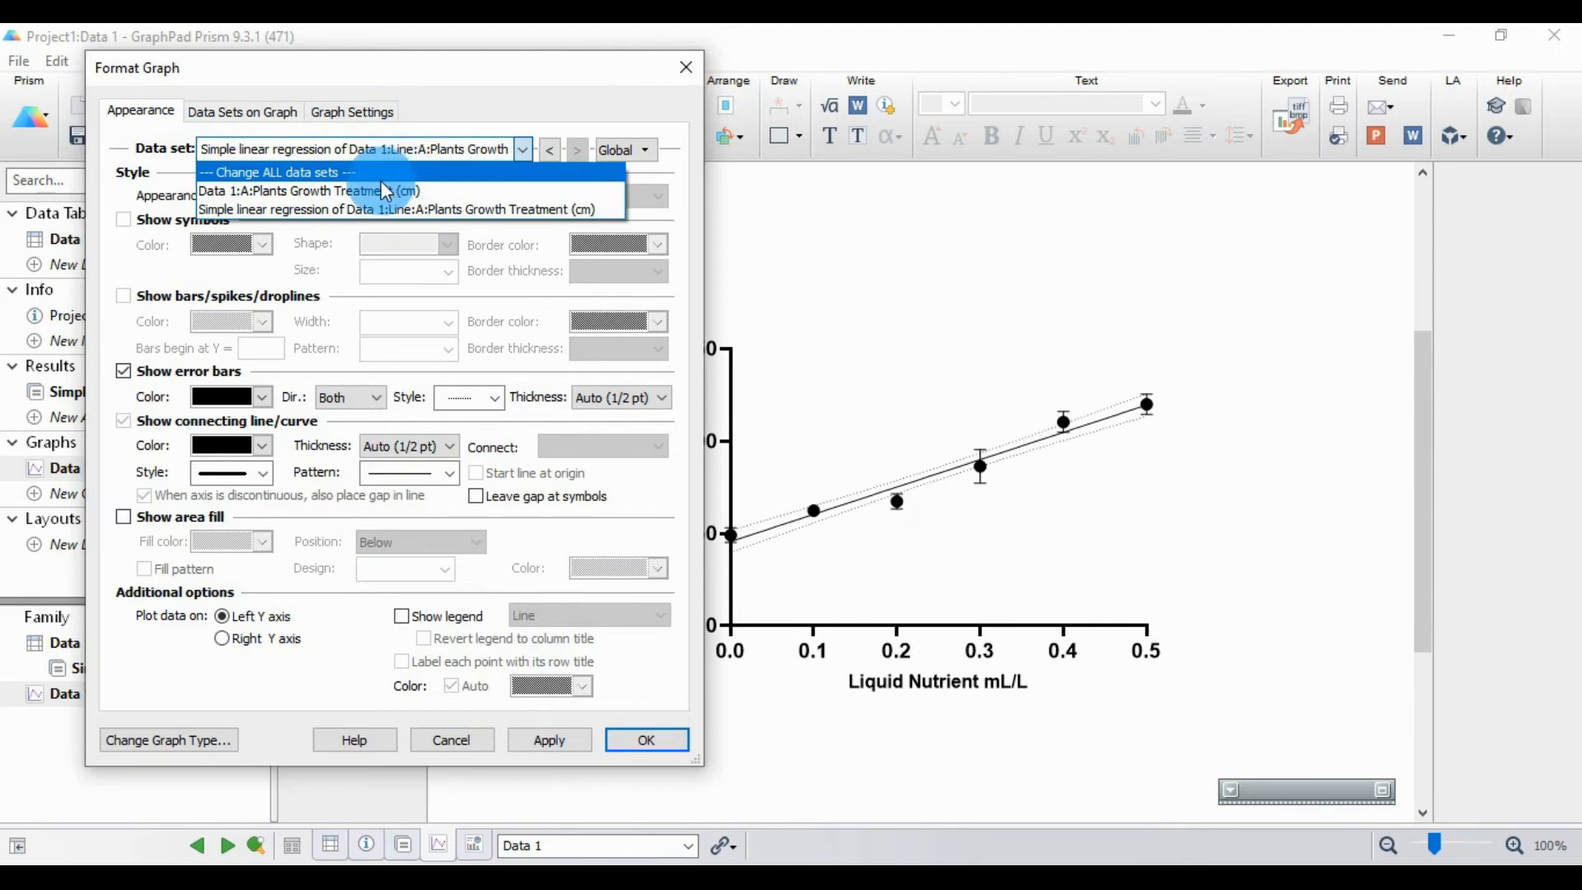
click(387, 191)
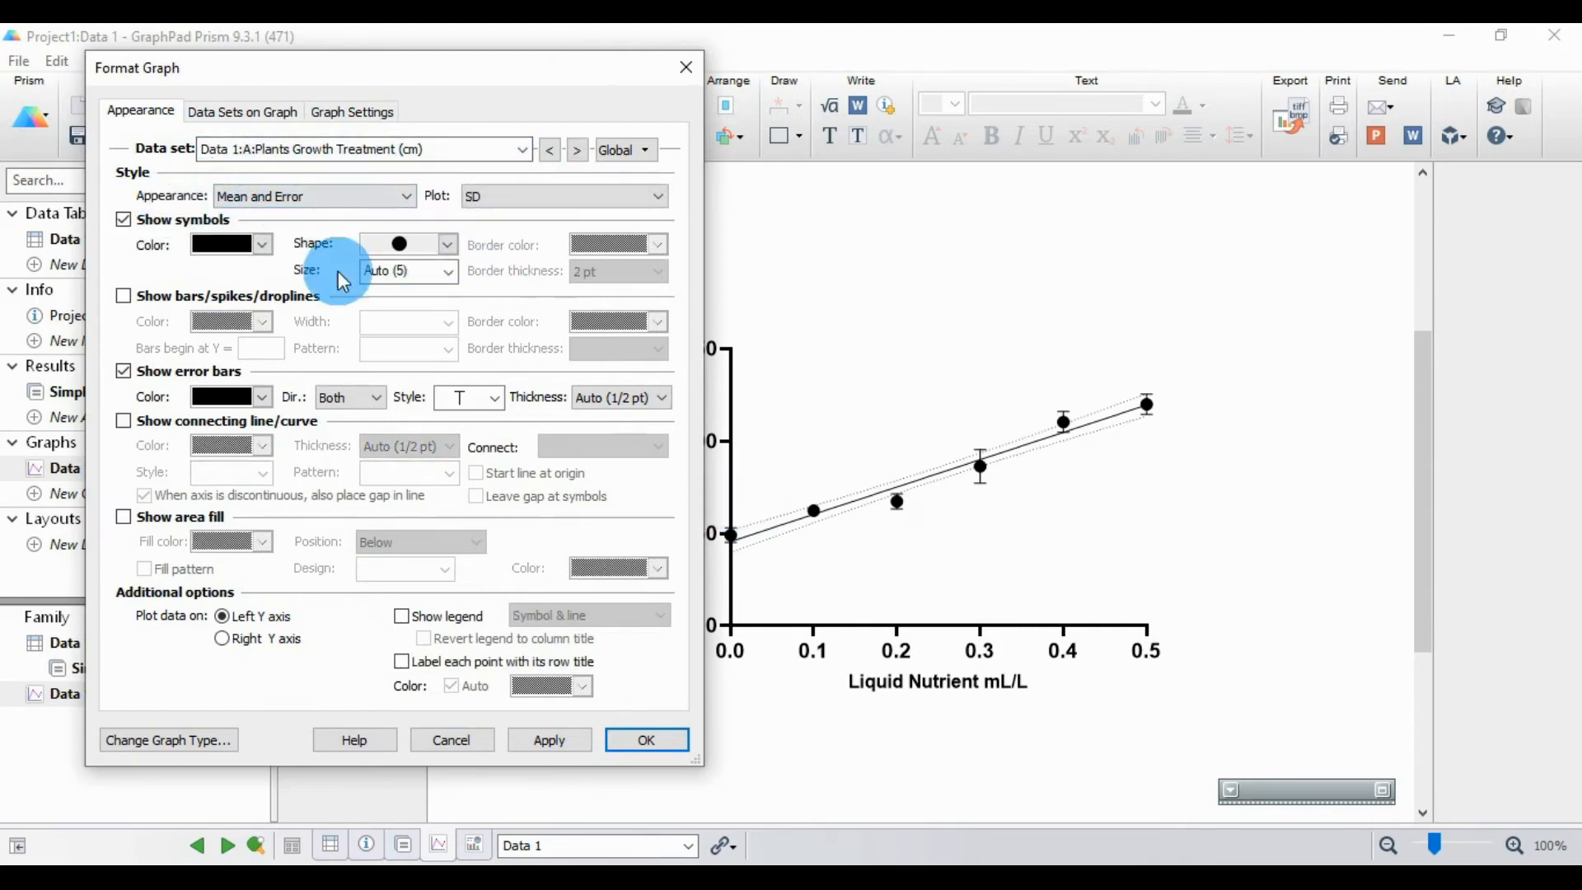
click(404, 199)
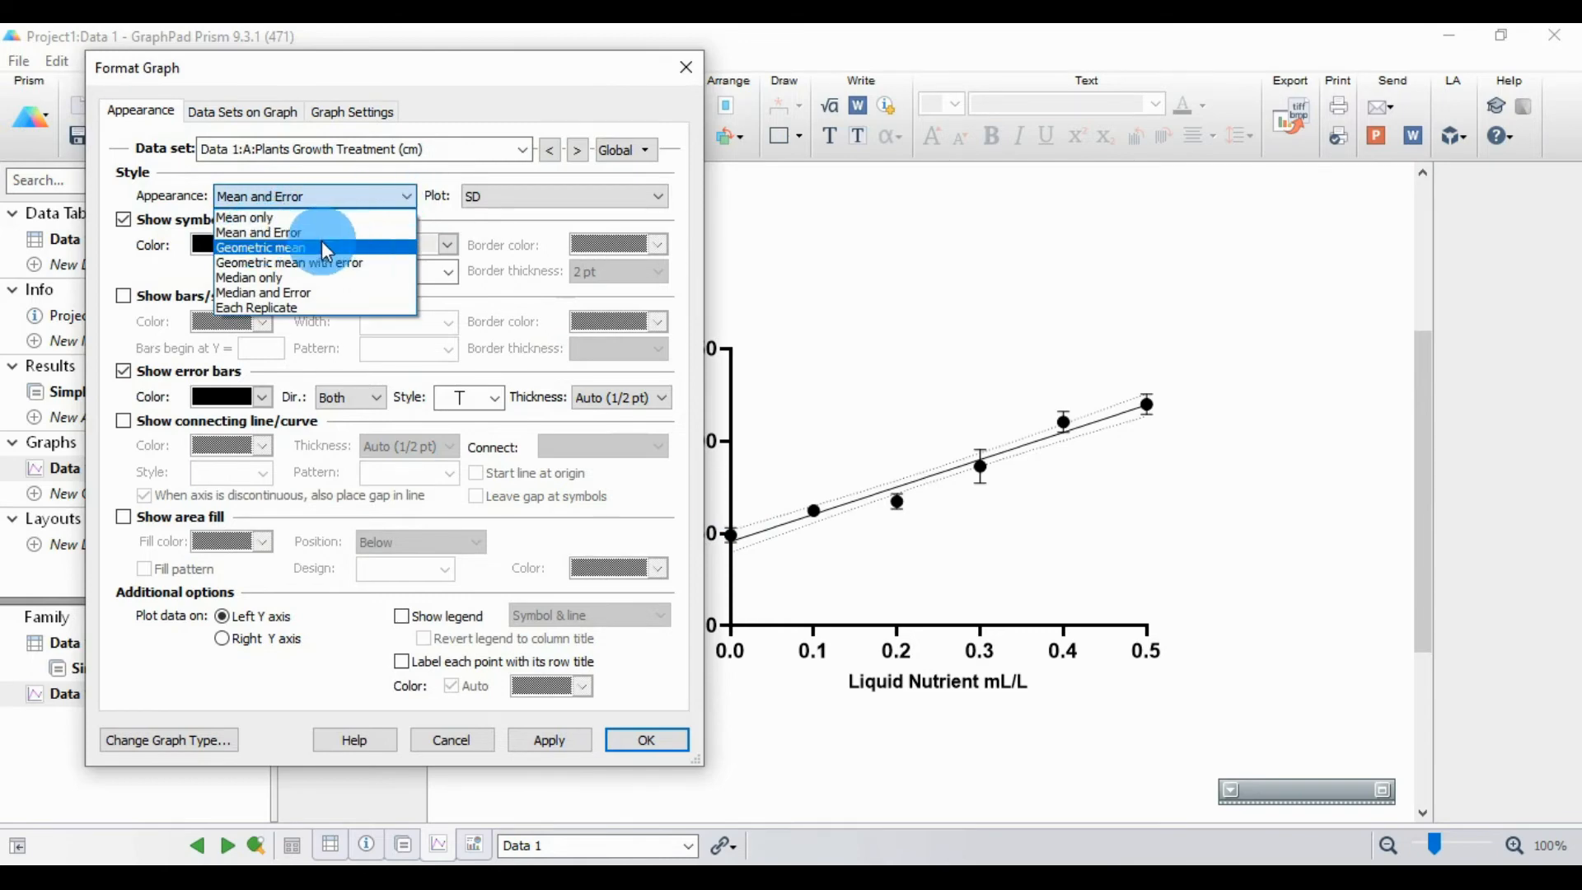
click(265, 232)
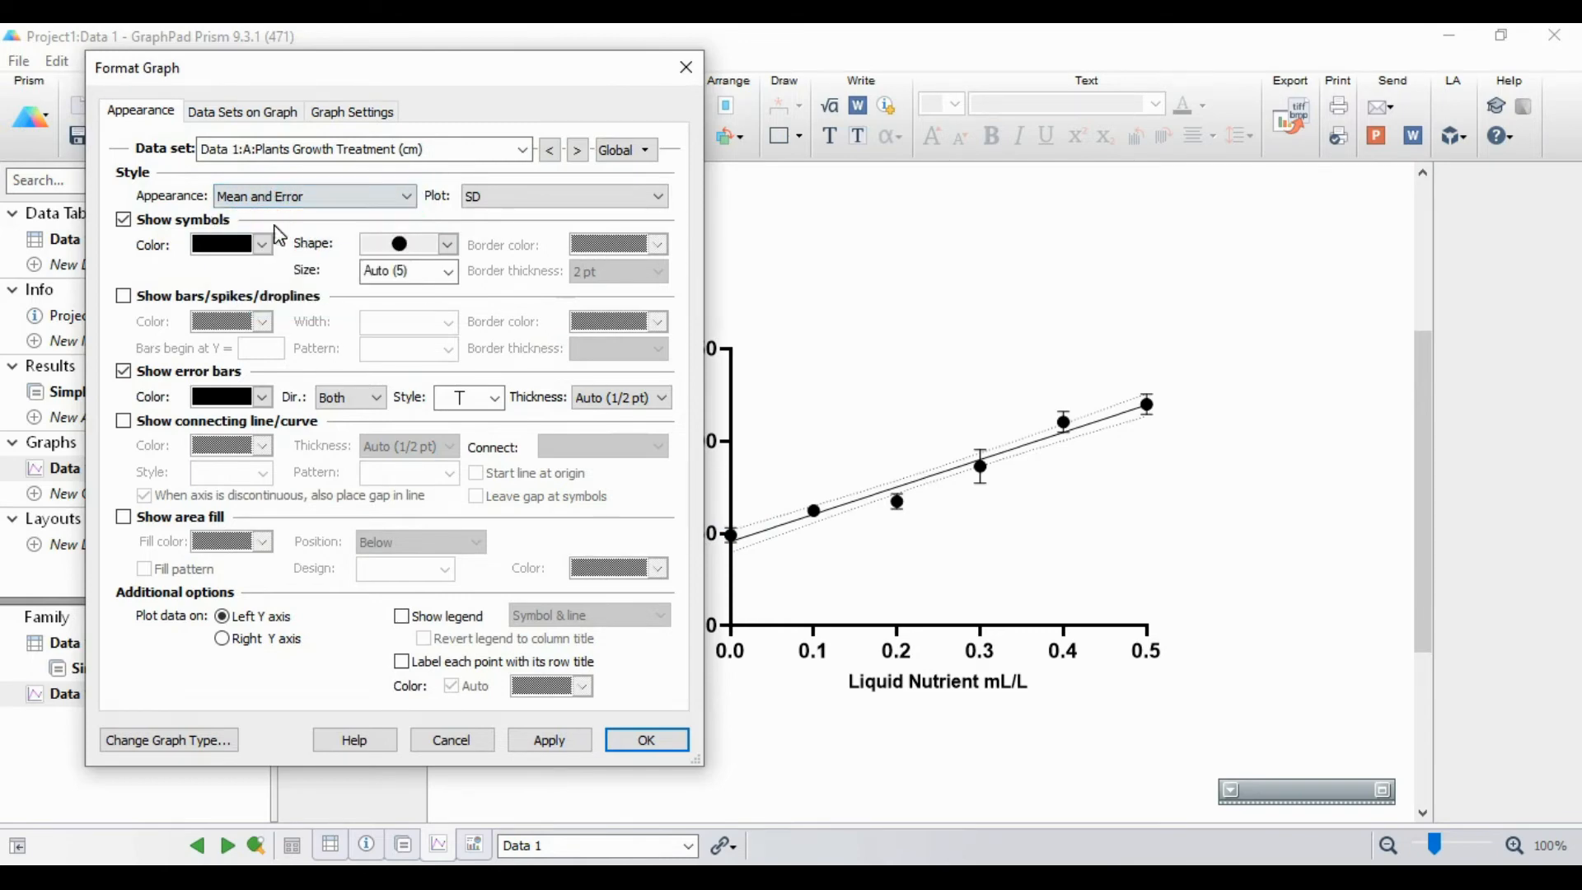
click(262, 247)
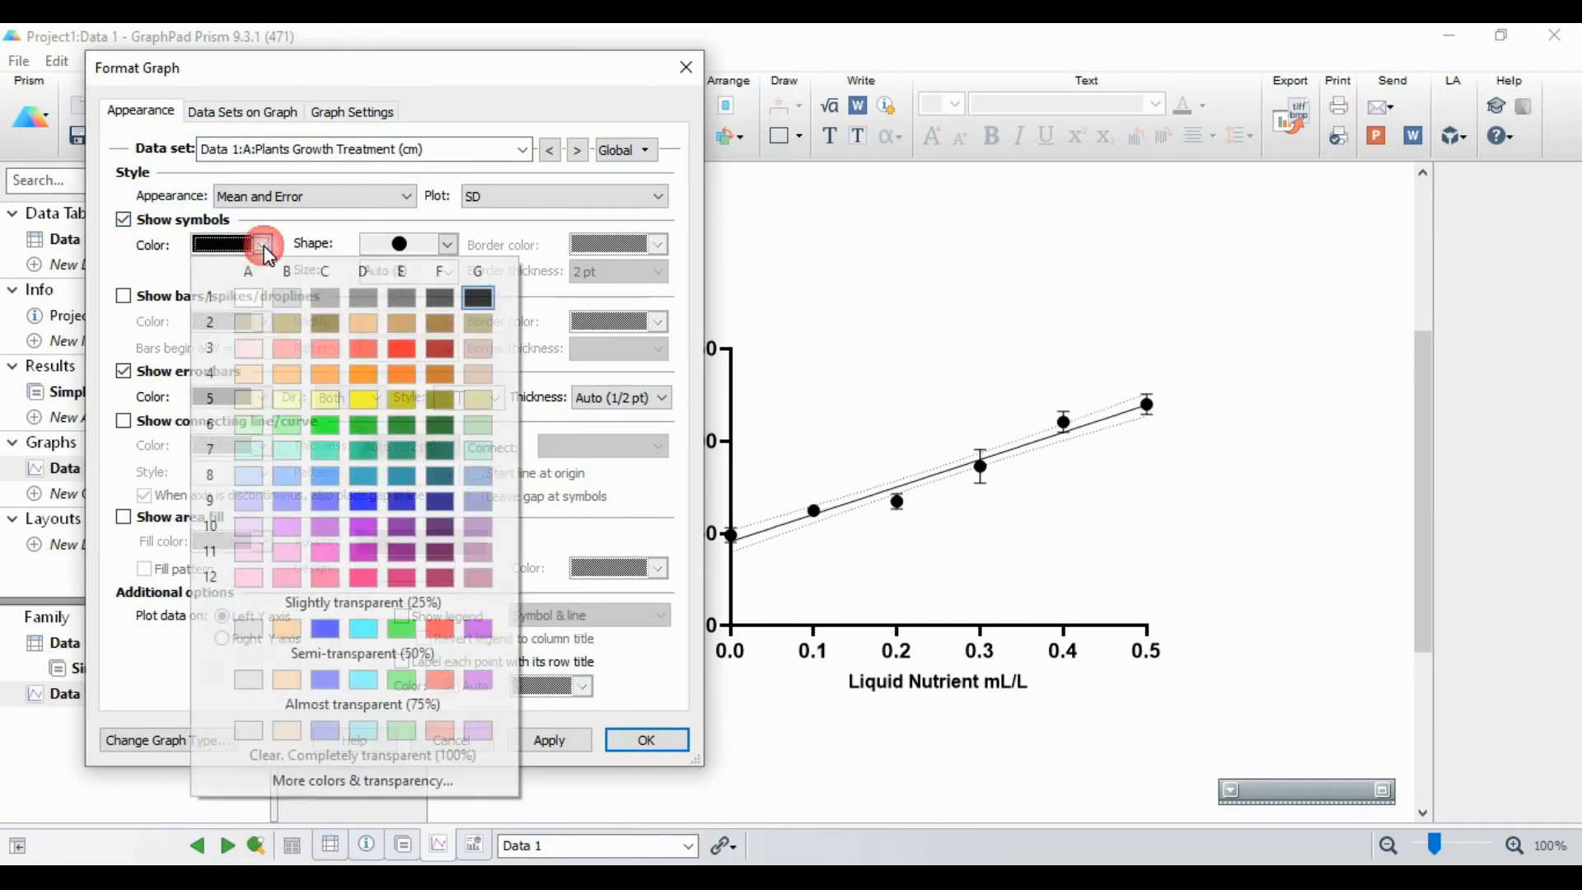
click(400, 349)
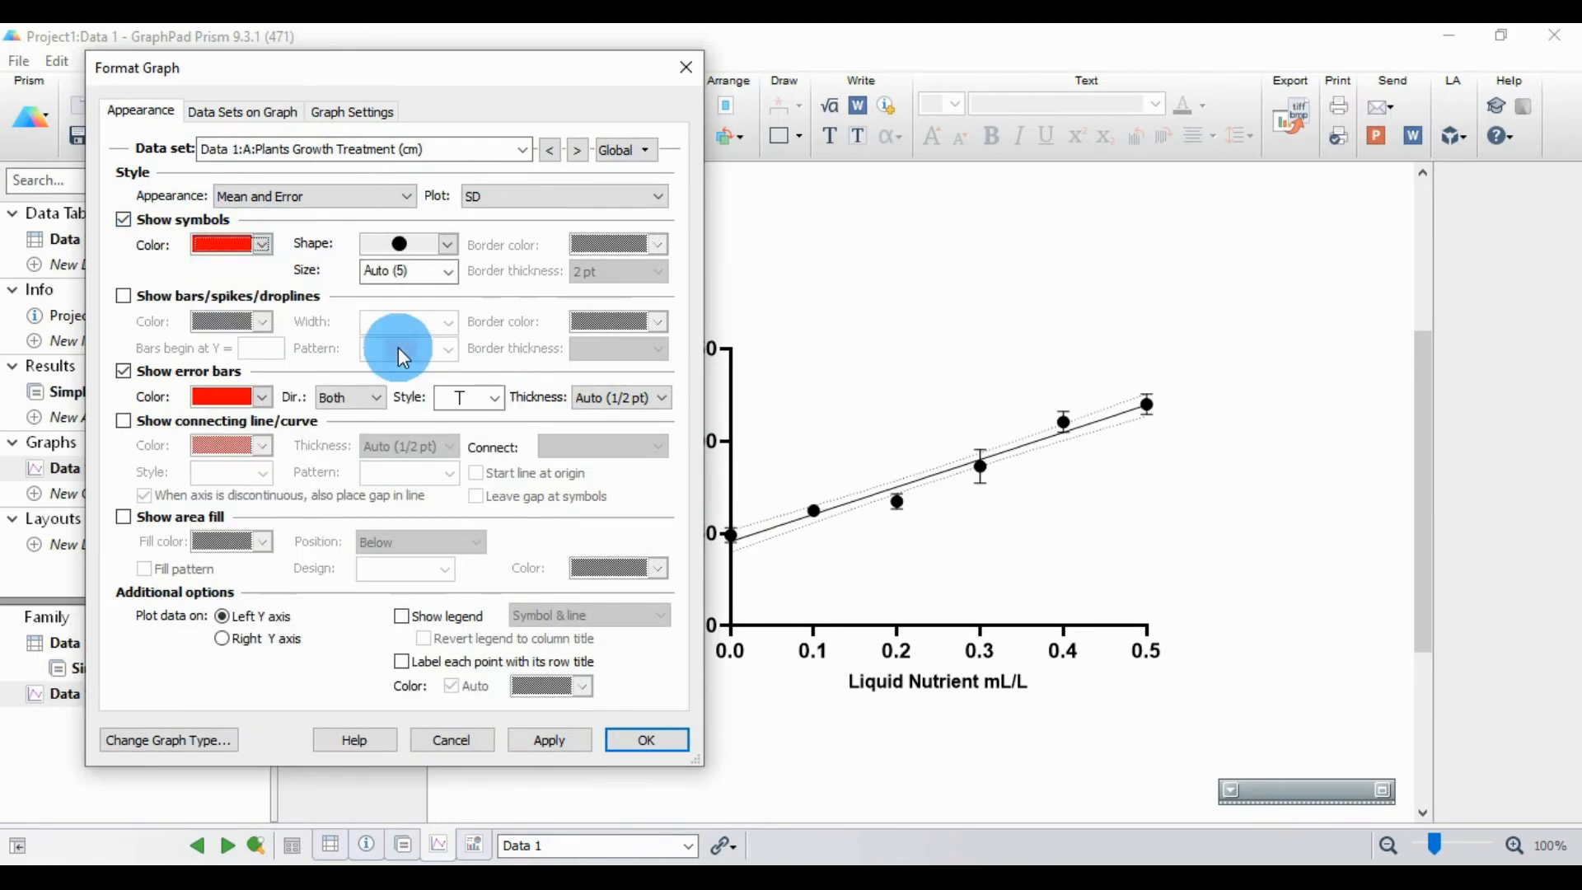
click(572, 750)
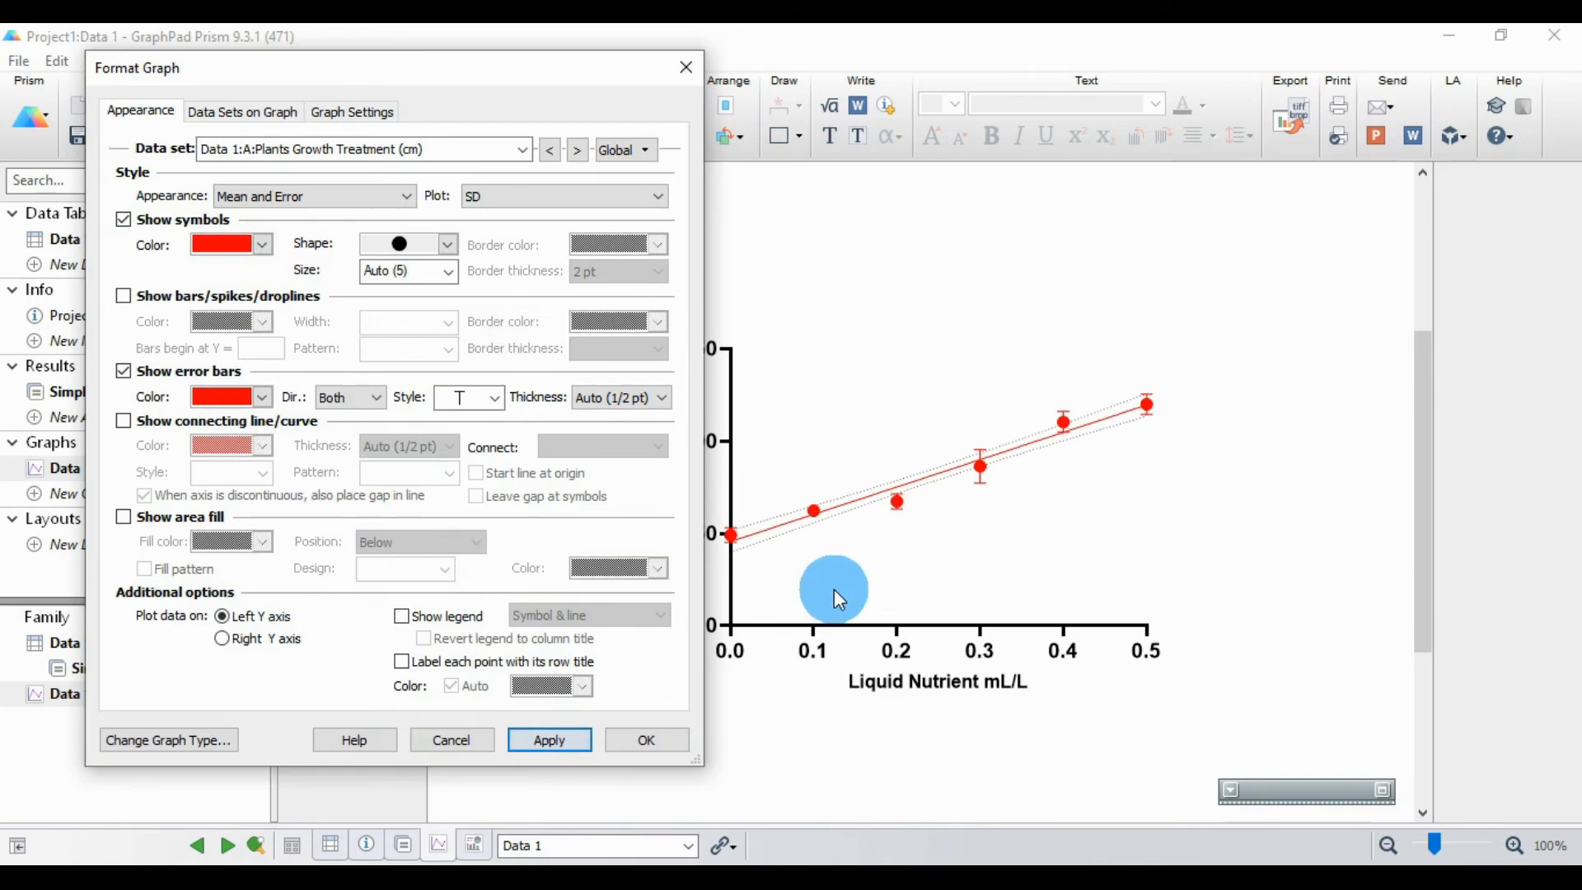
click(450, 250)
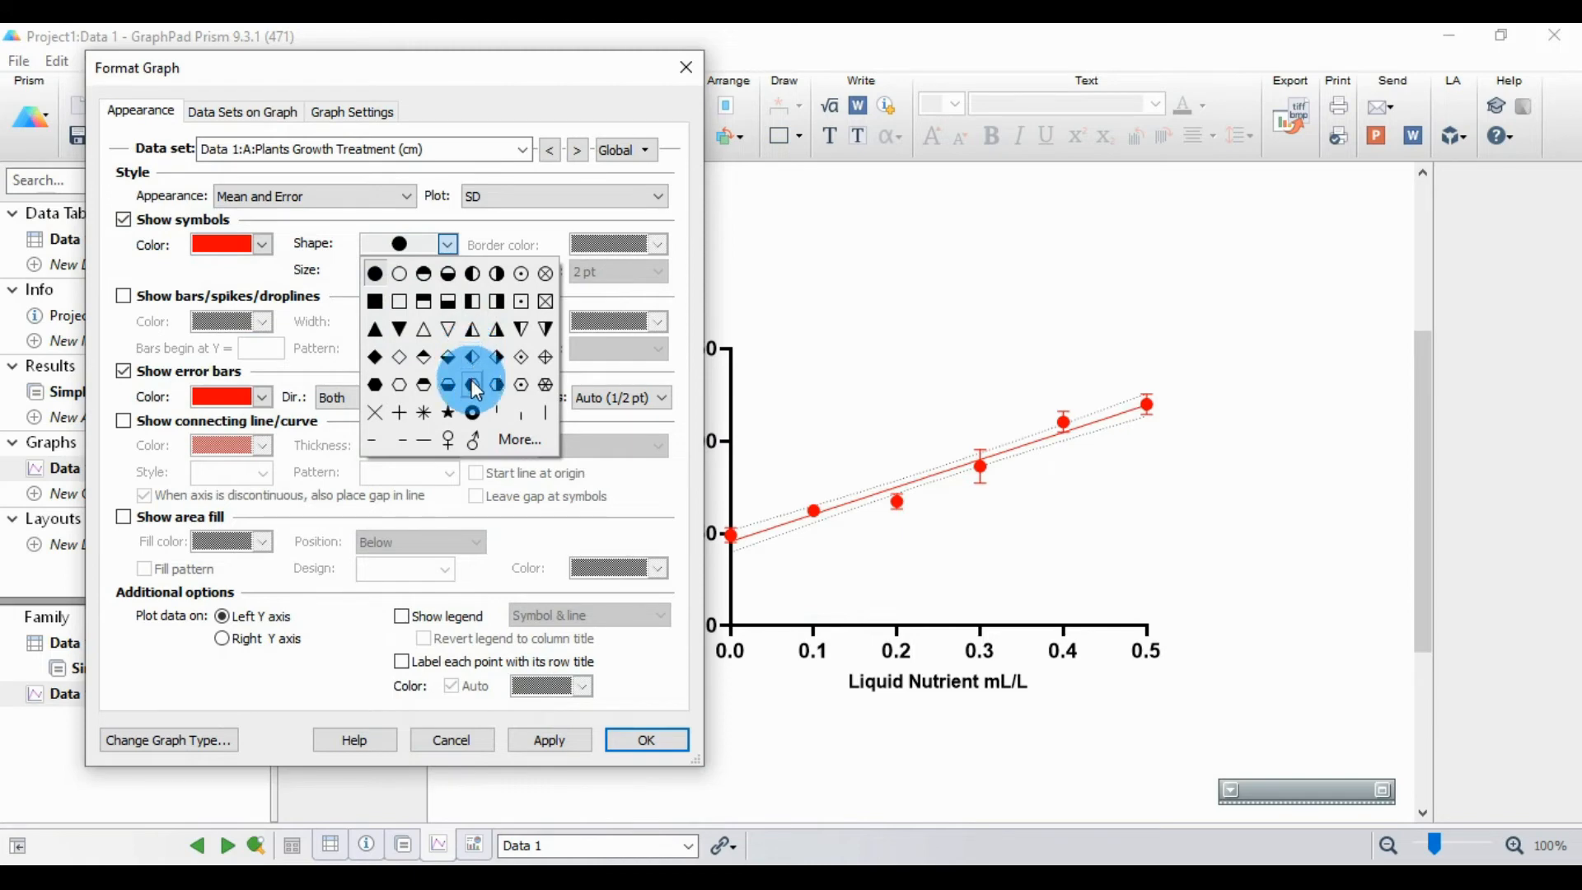
click(374, 274)
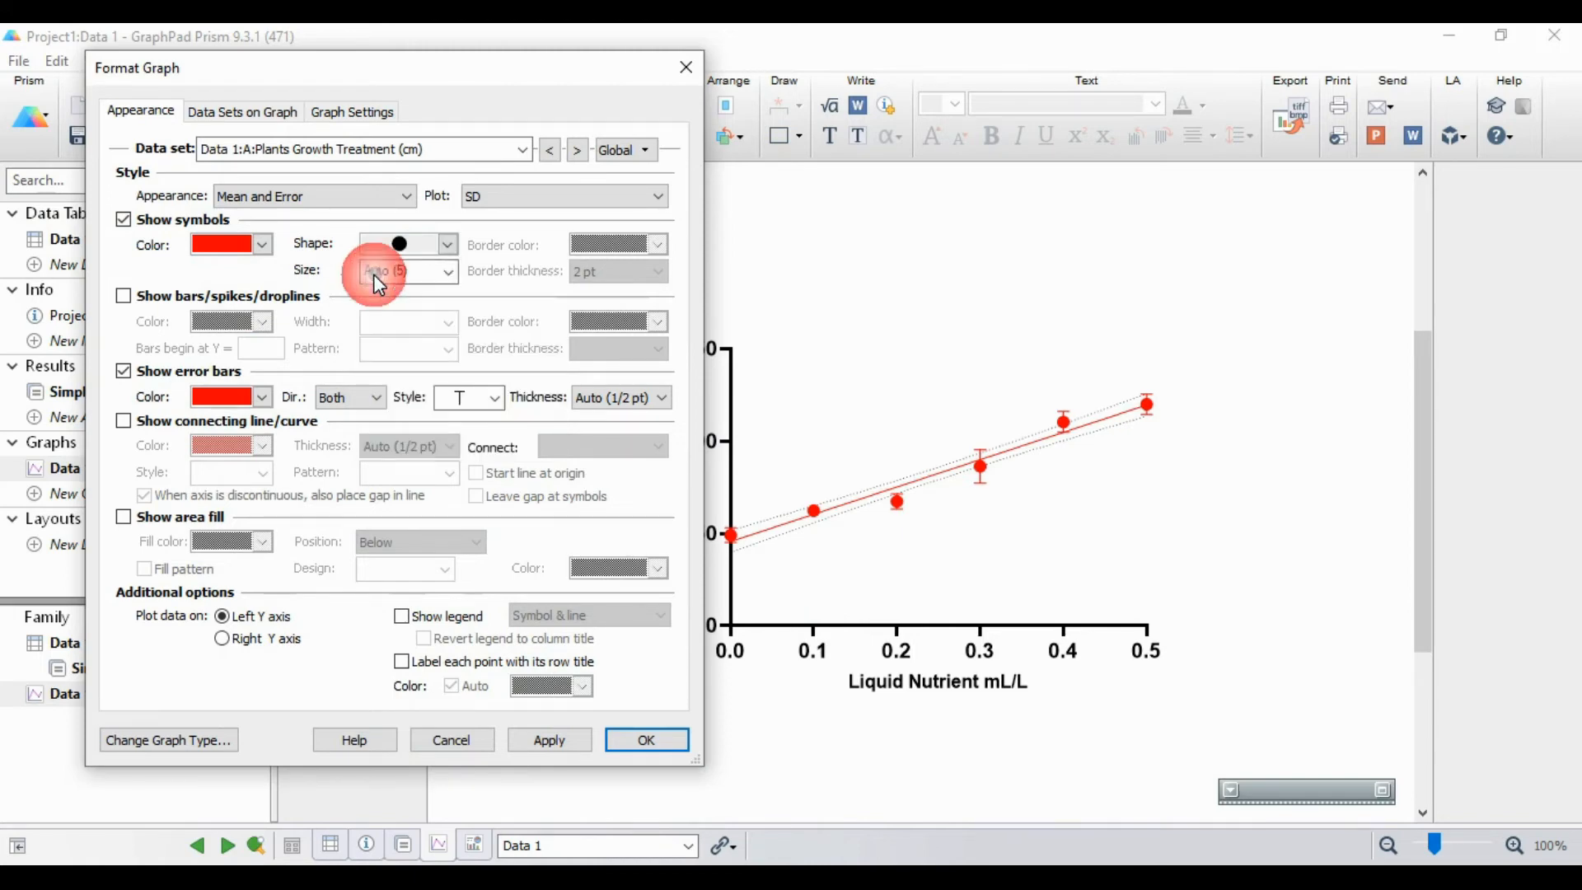
Step: Try showing bars/spikes/droplines for the Plants Growth Treatment data set and remove them again
click(123, 299)
click(572, 739)
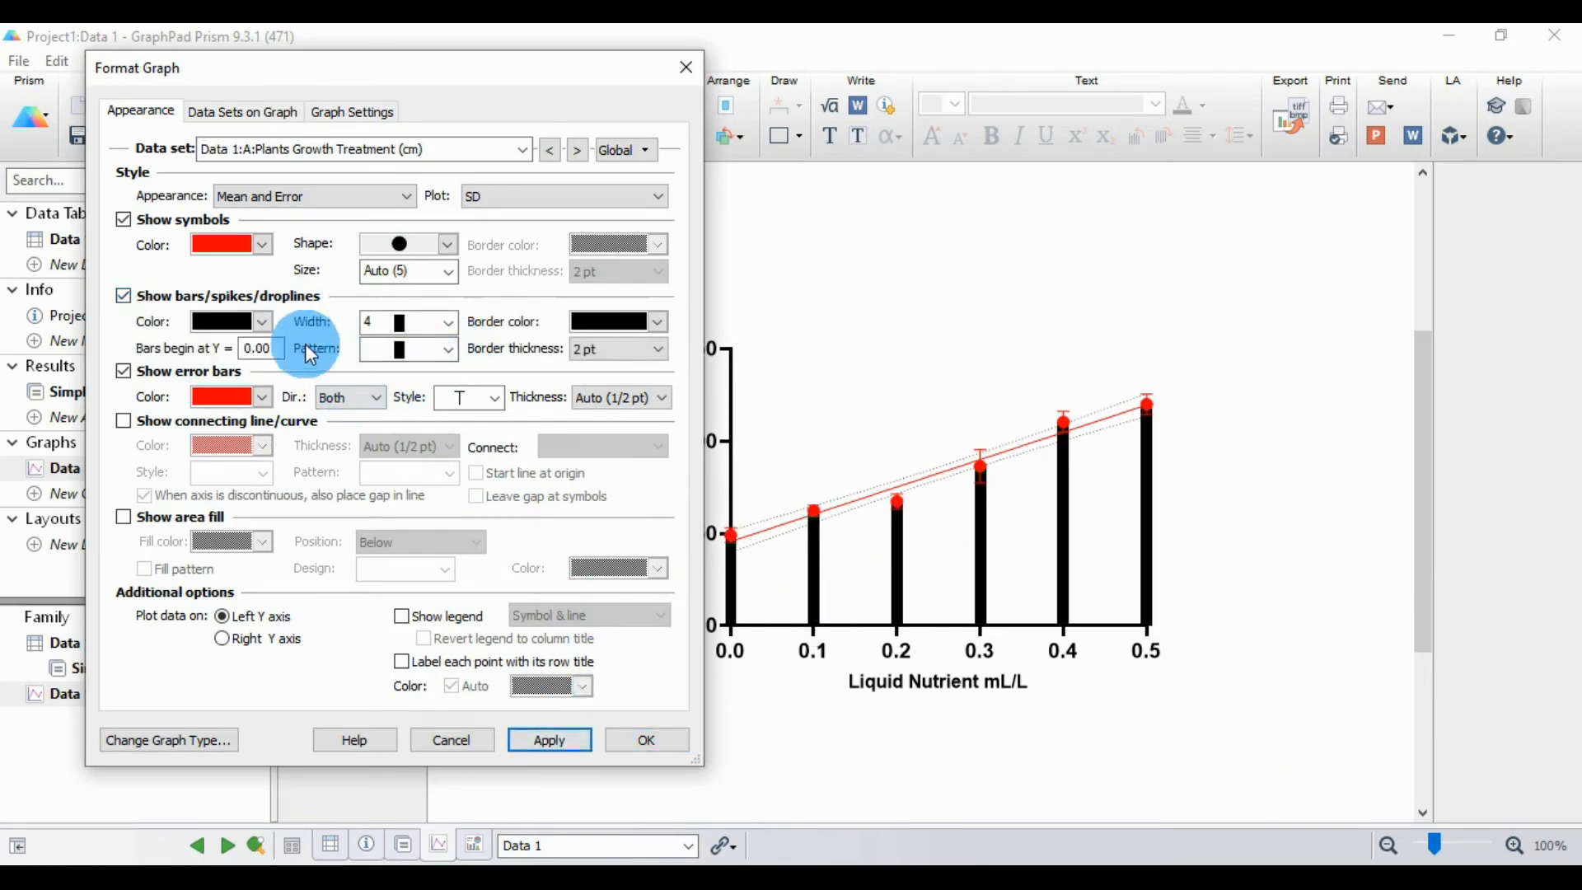
click(123, 297)
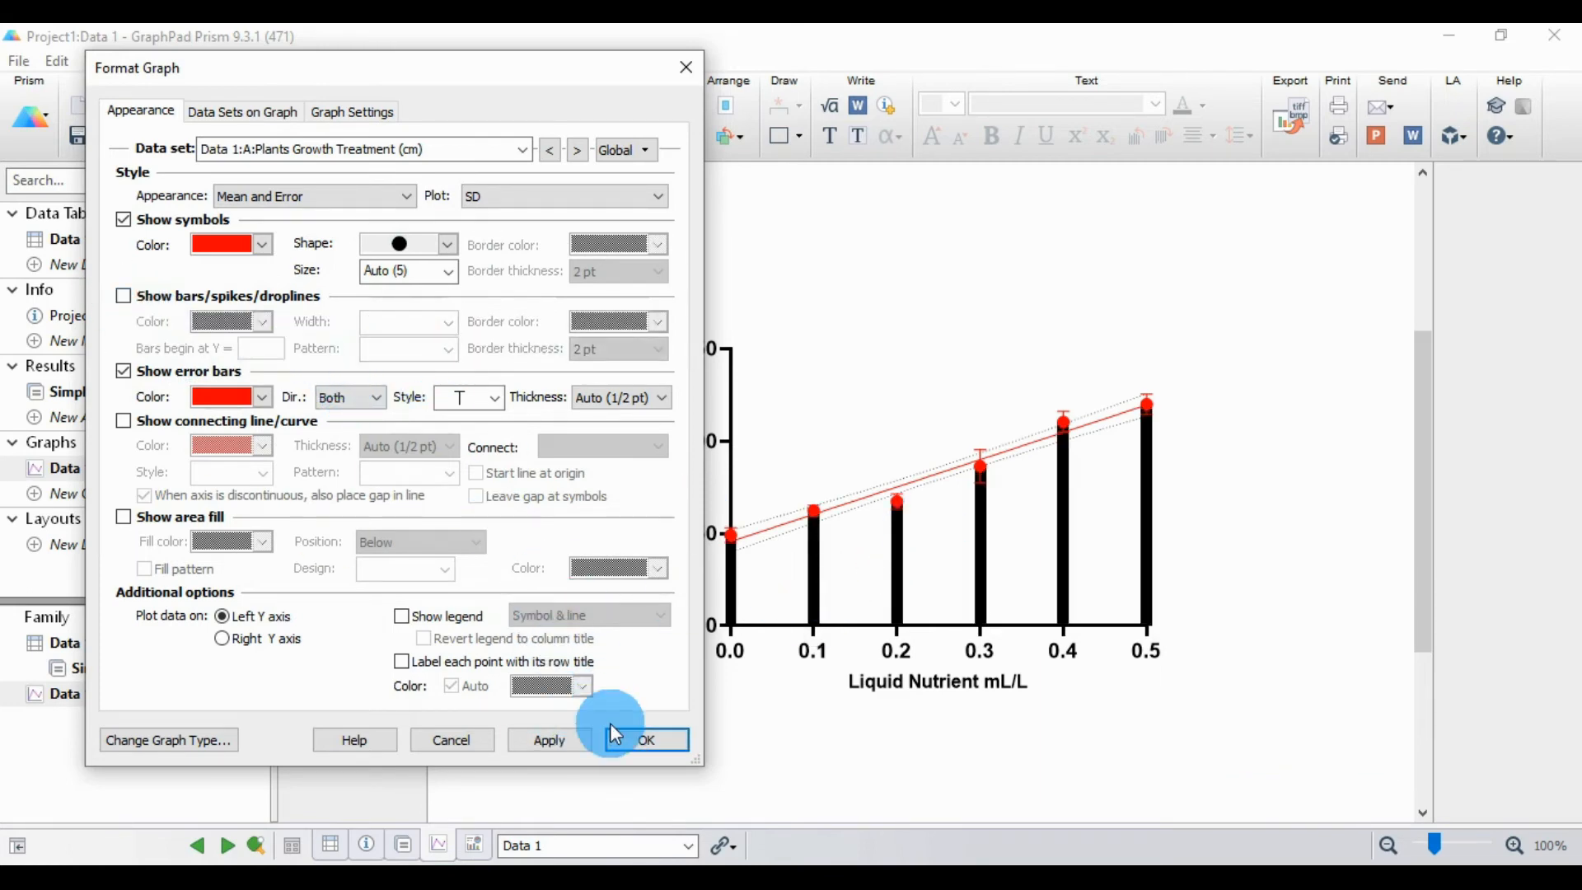
click(570, 740)
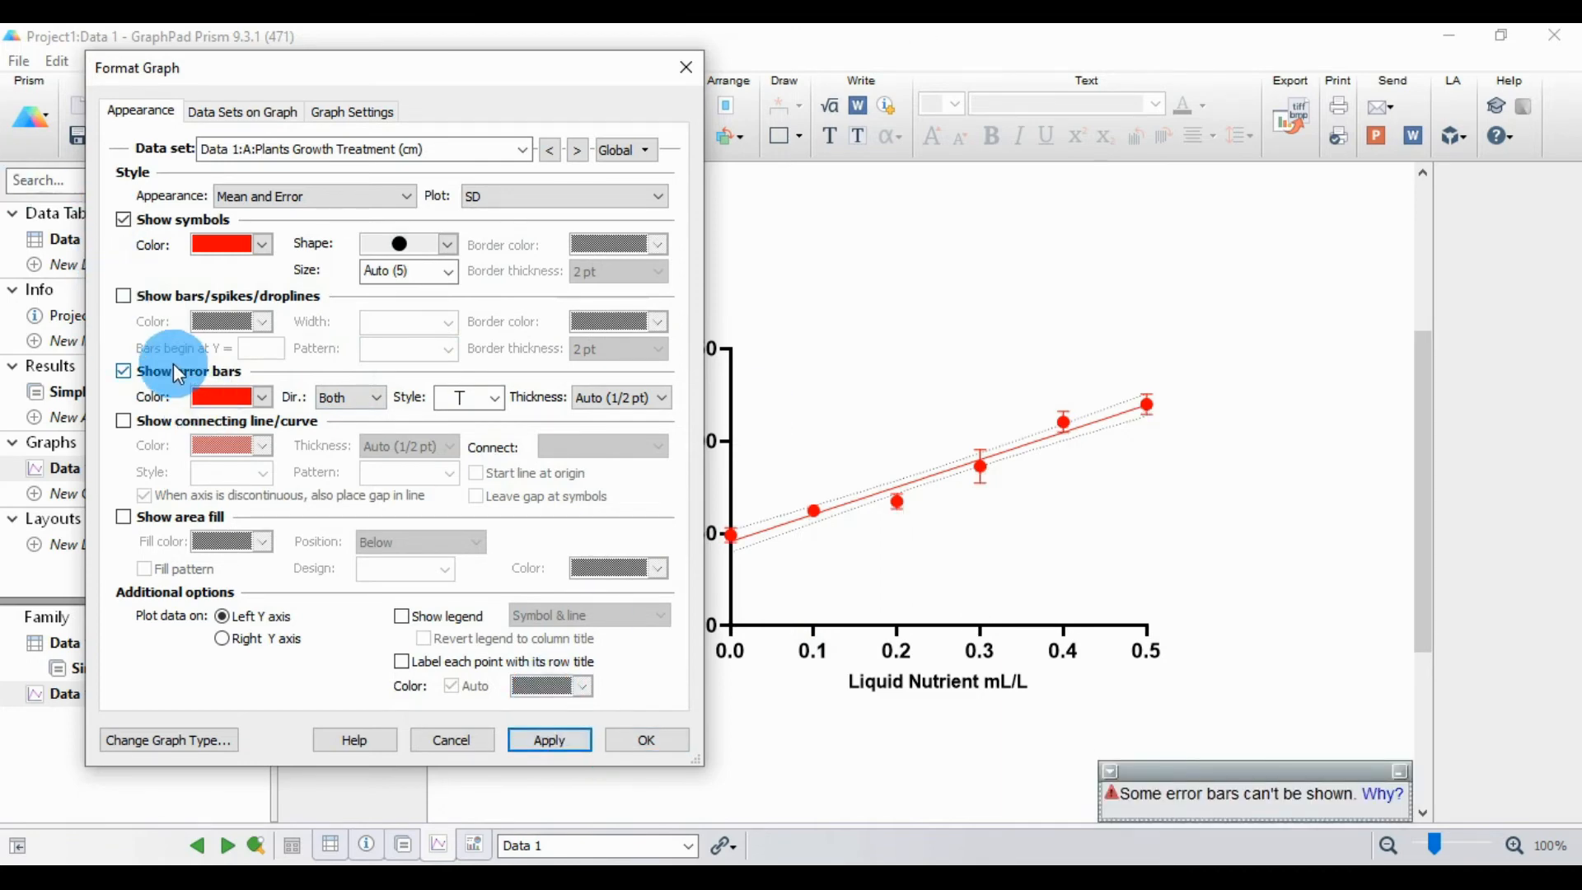
Step: Try hiding the error bars of the Plants Growth Treatment data set and restore them
click(124, 372)
click(557, 739)
click(122, 371)
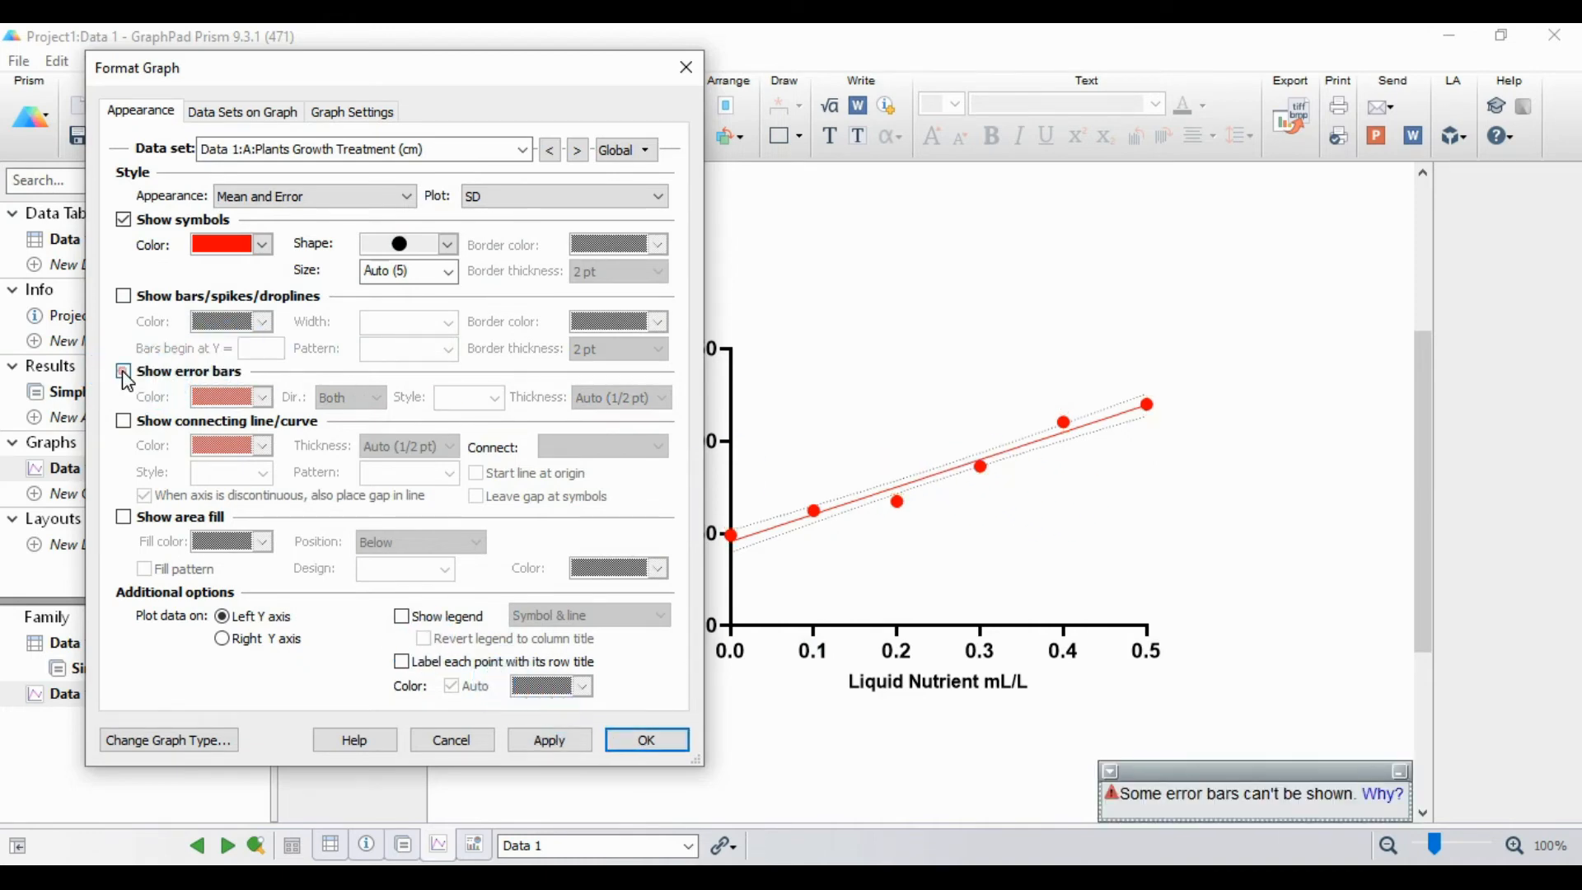
click(549, 737)
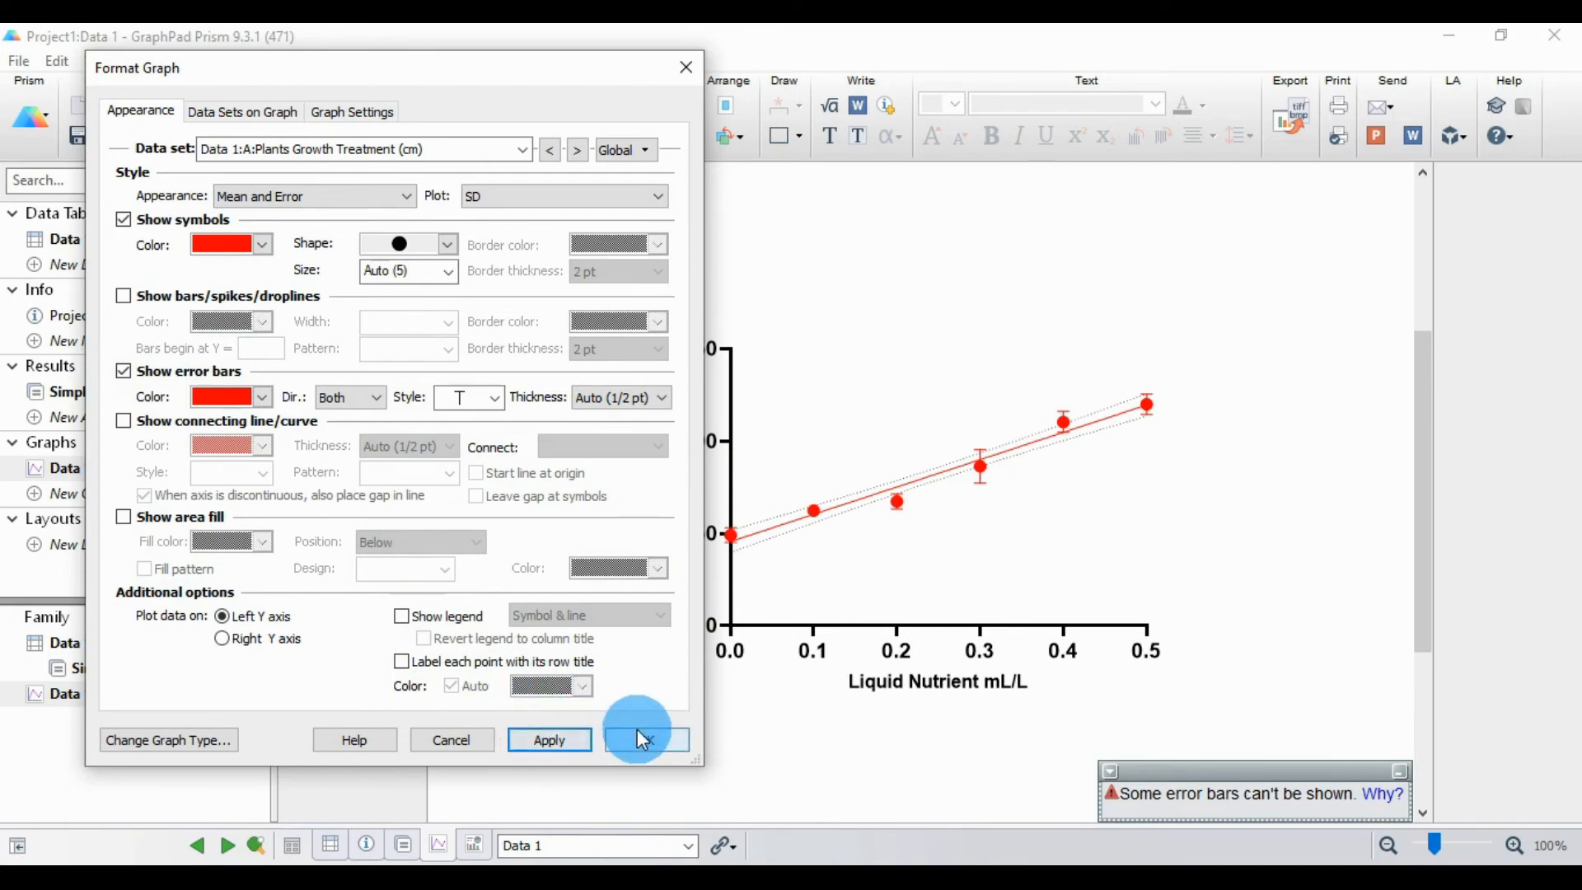
Step: Accept the graph formatting and minimize the floating warning window over the graph sheet
click(657, 739)
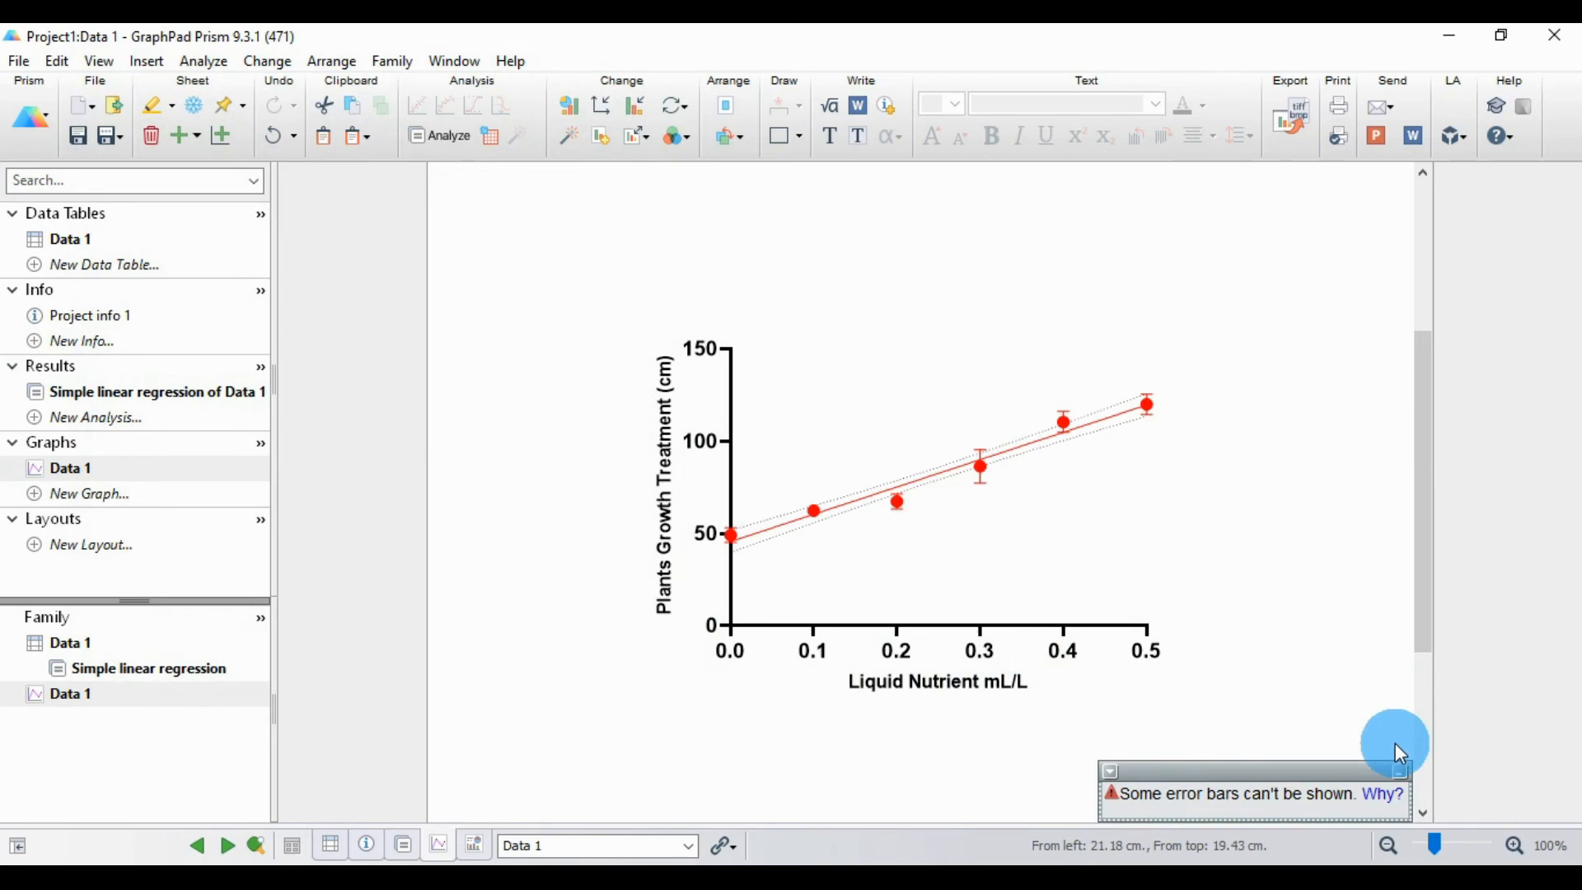
click(1400, 771)
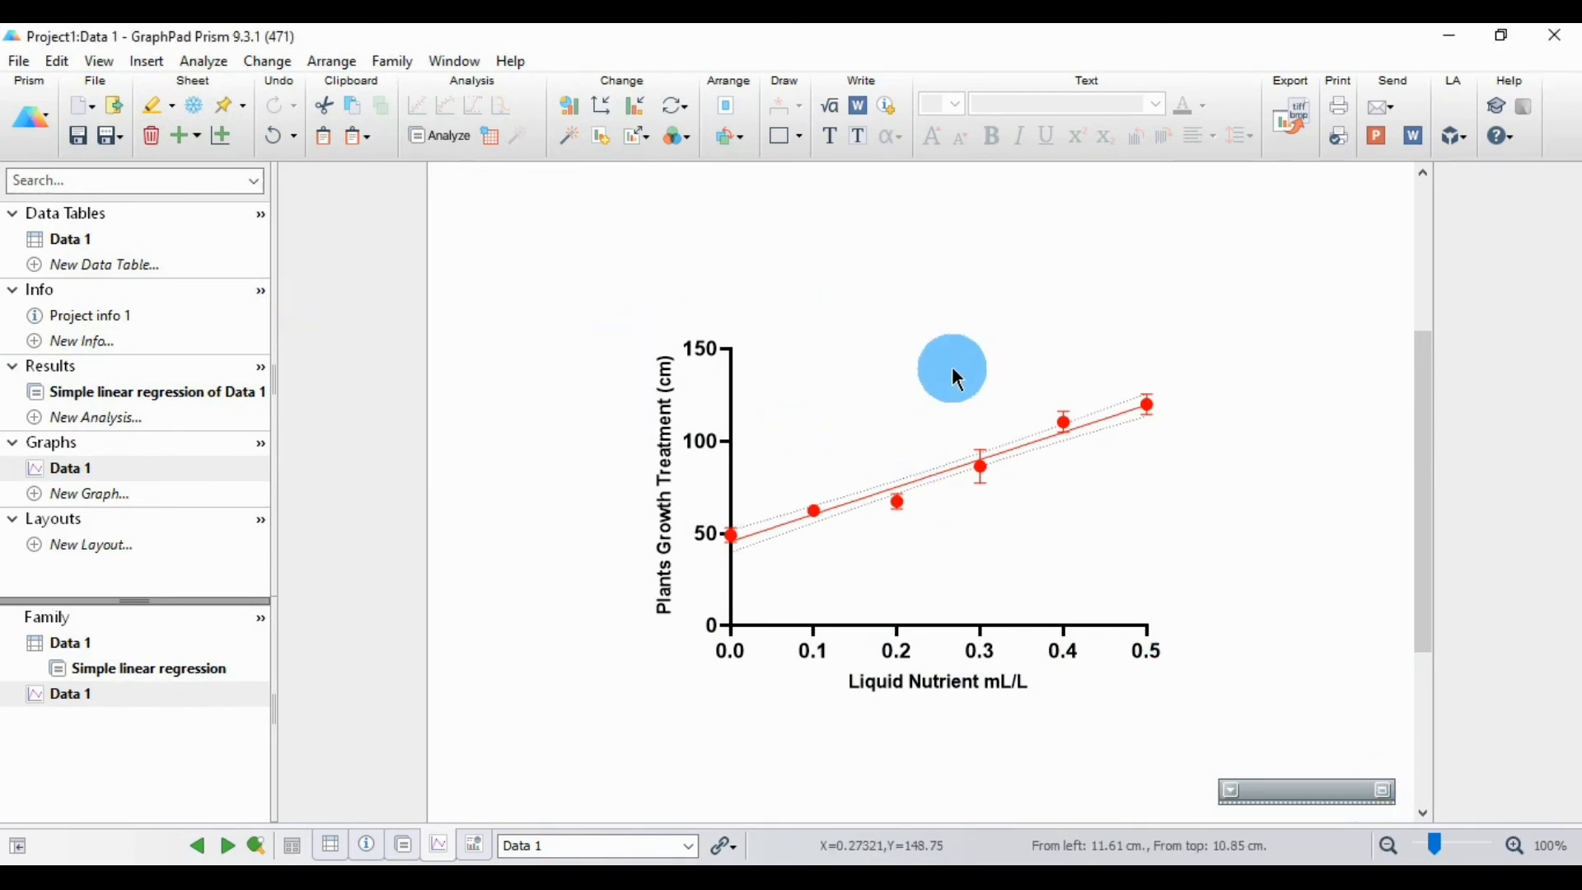
double_click(862, 430)
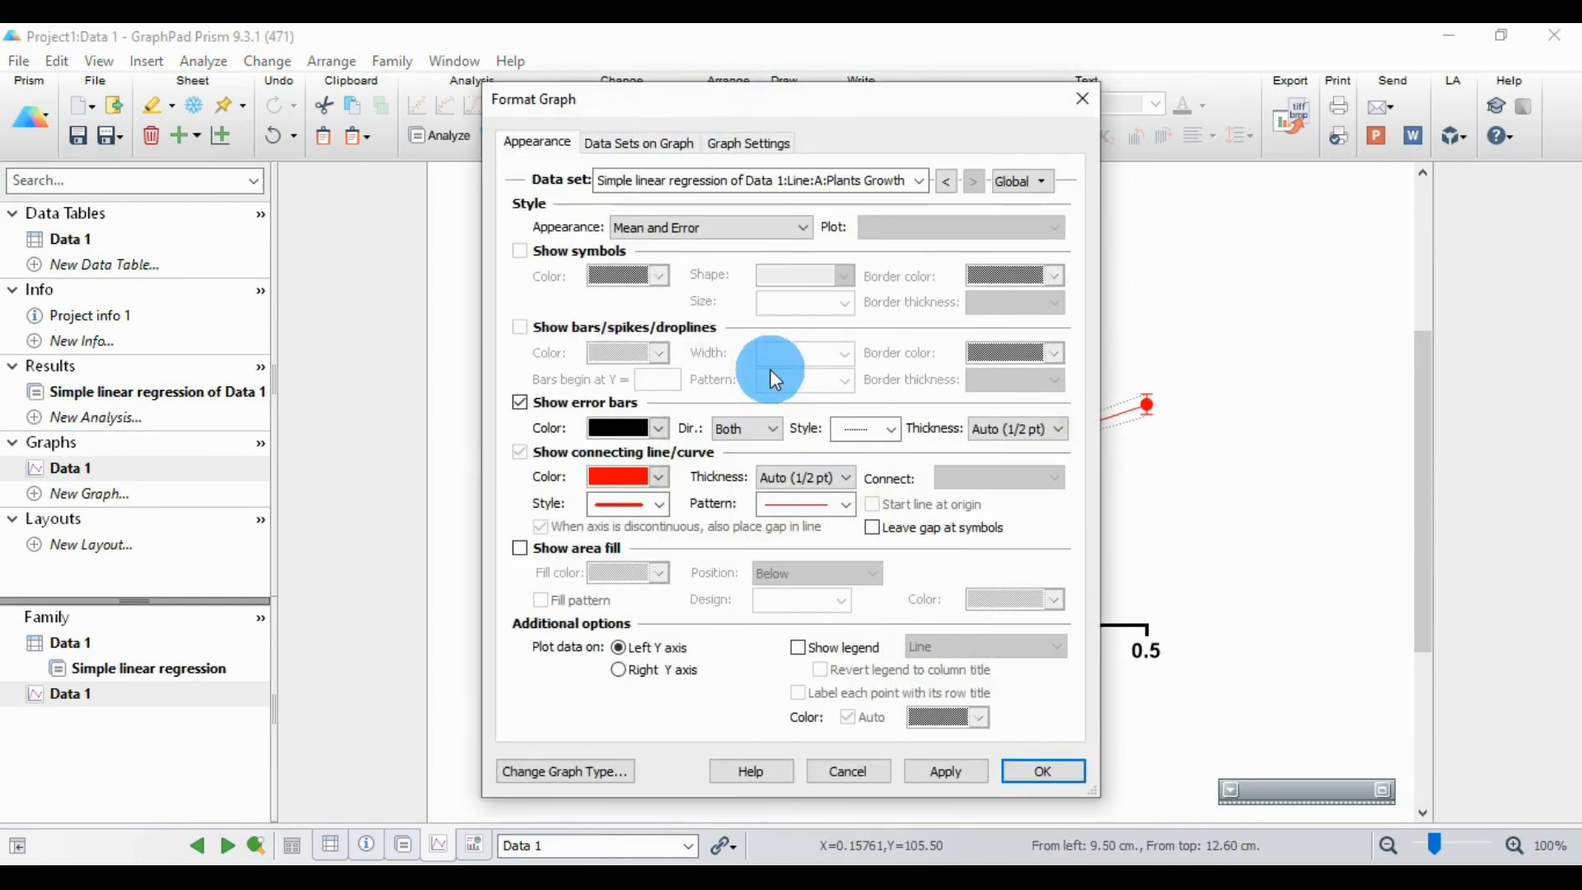
click(1083, 101)
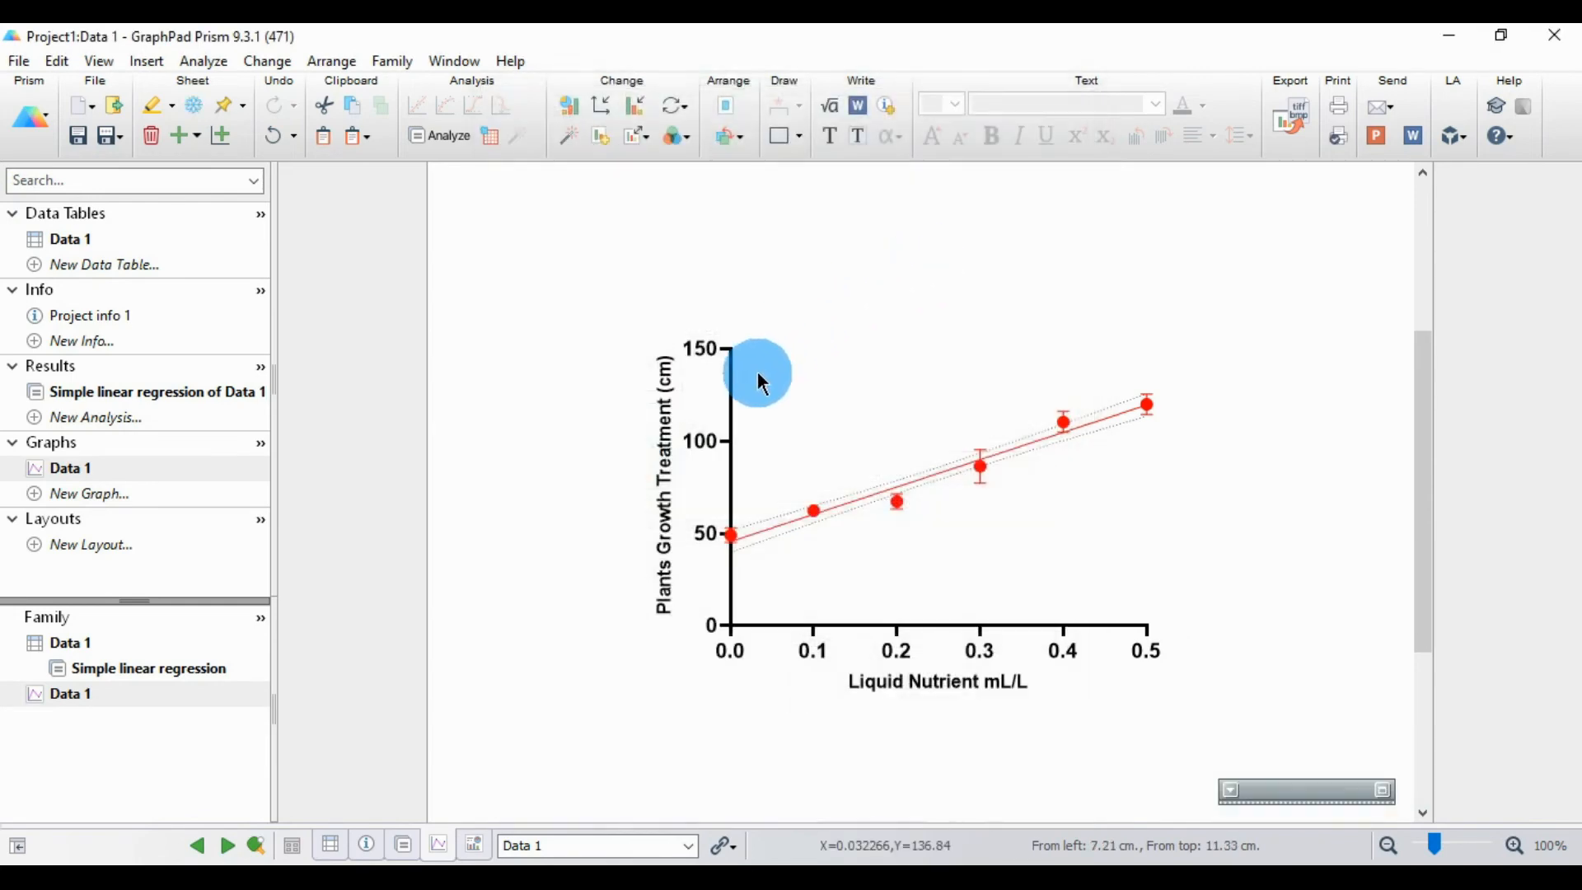
Step: Add a text label "R2" inside the plot area above the regression line, with the 2 in superscript
click(732, 373)
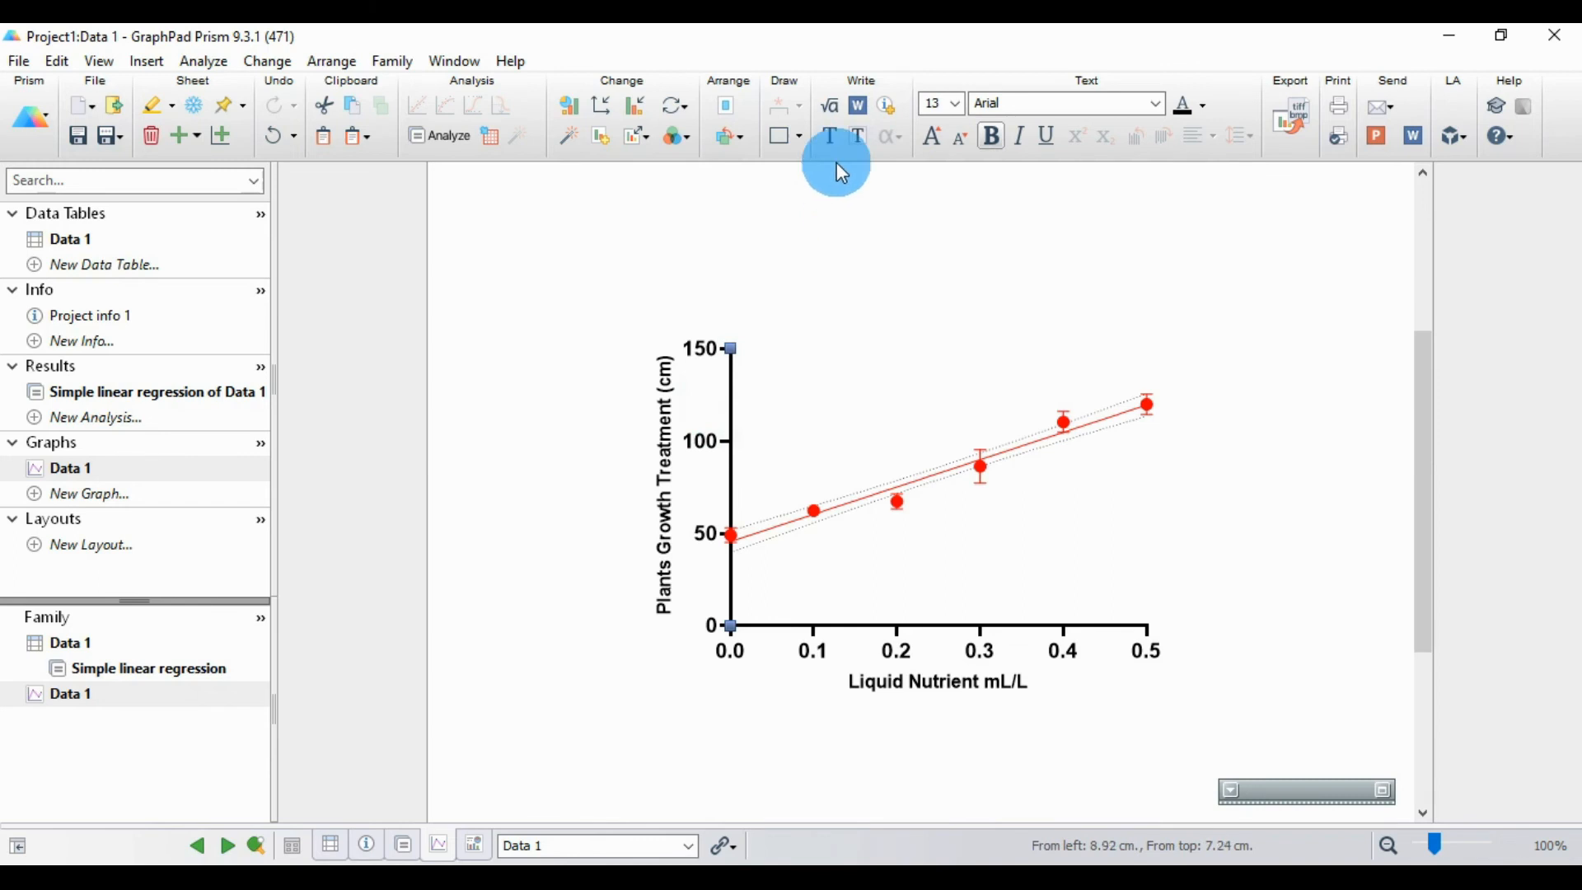
click(836, 137)
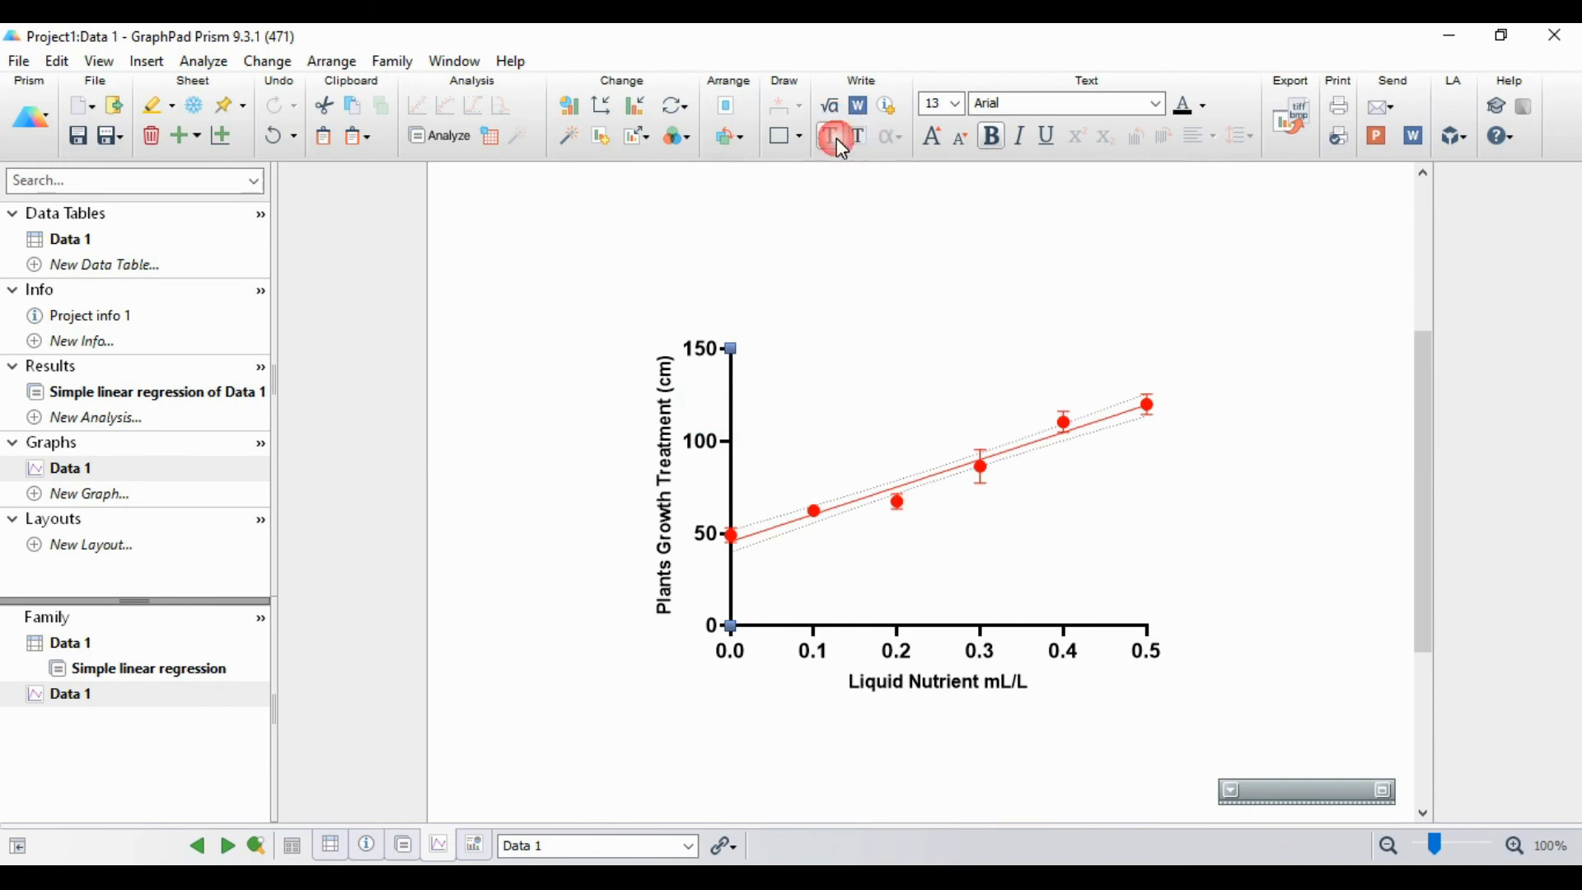
click(801, 365)
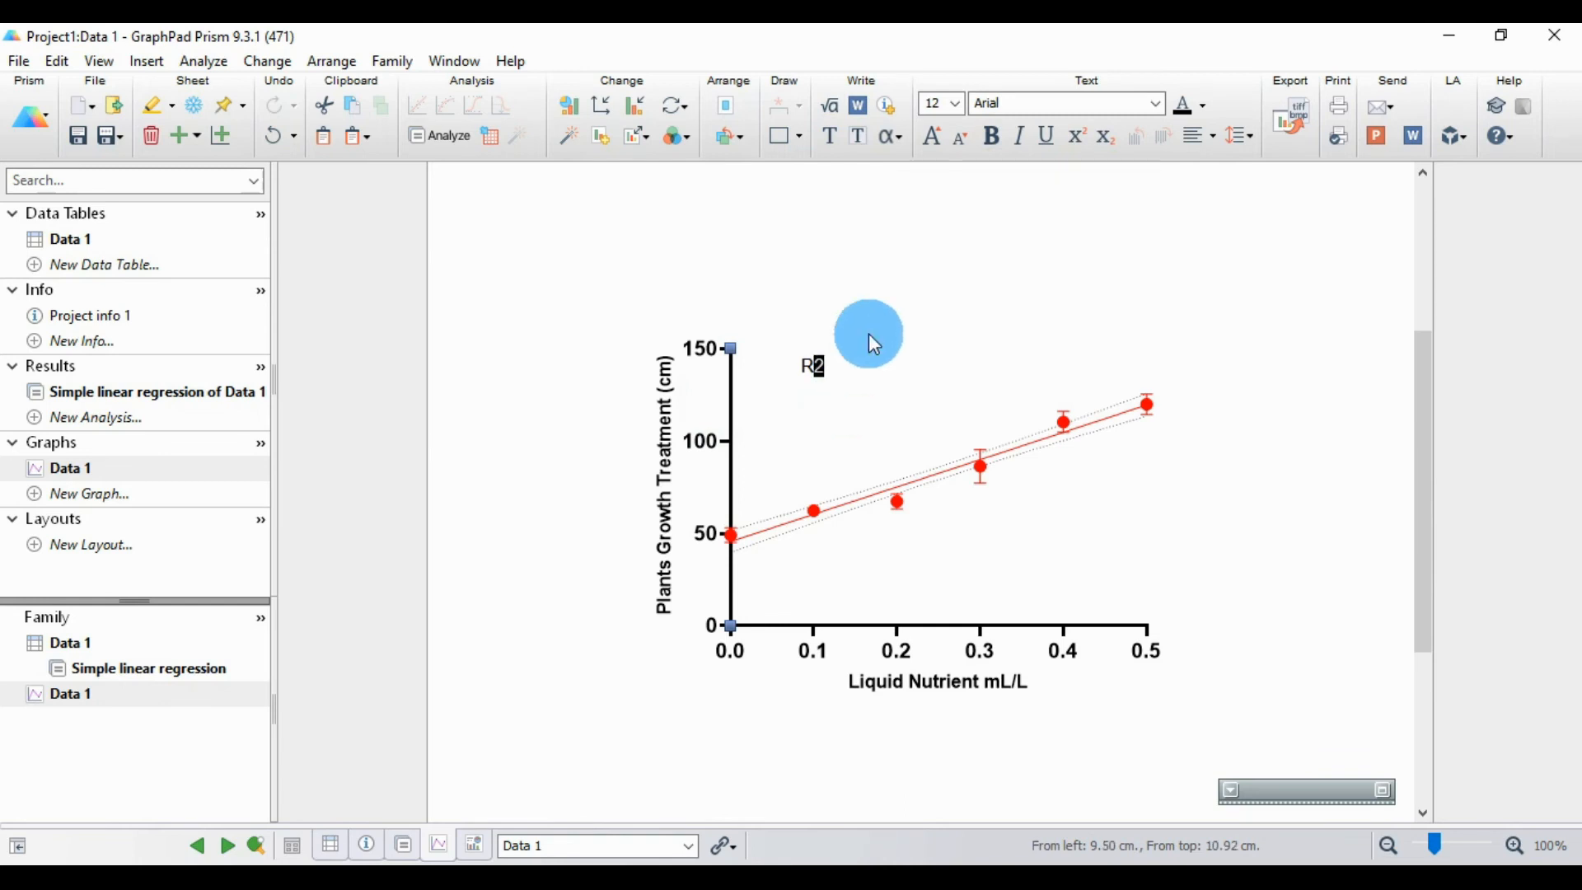
click(1077, 136)
click(857, 400)
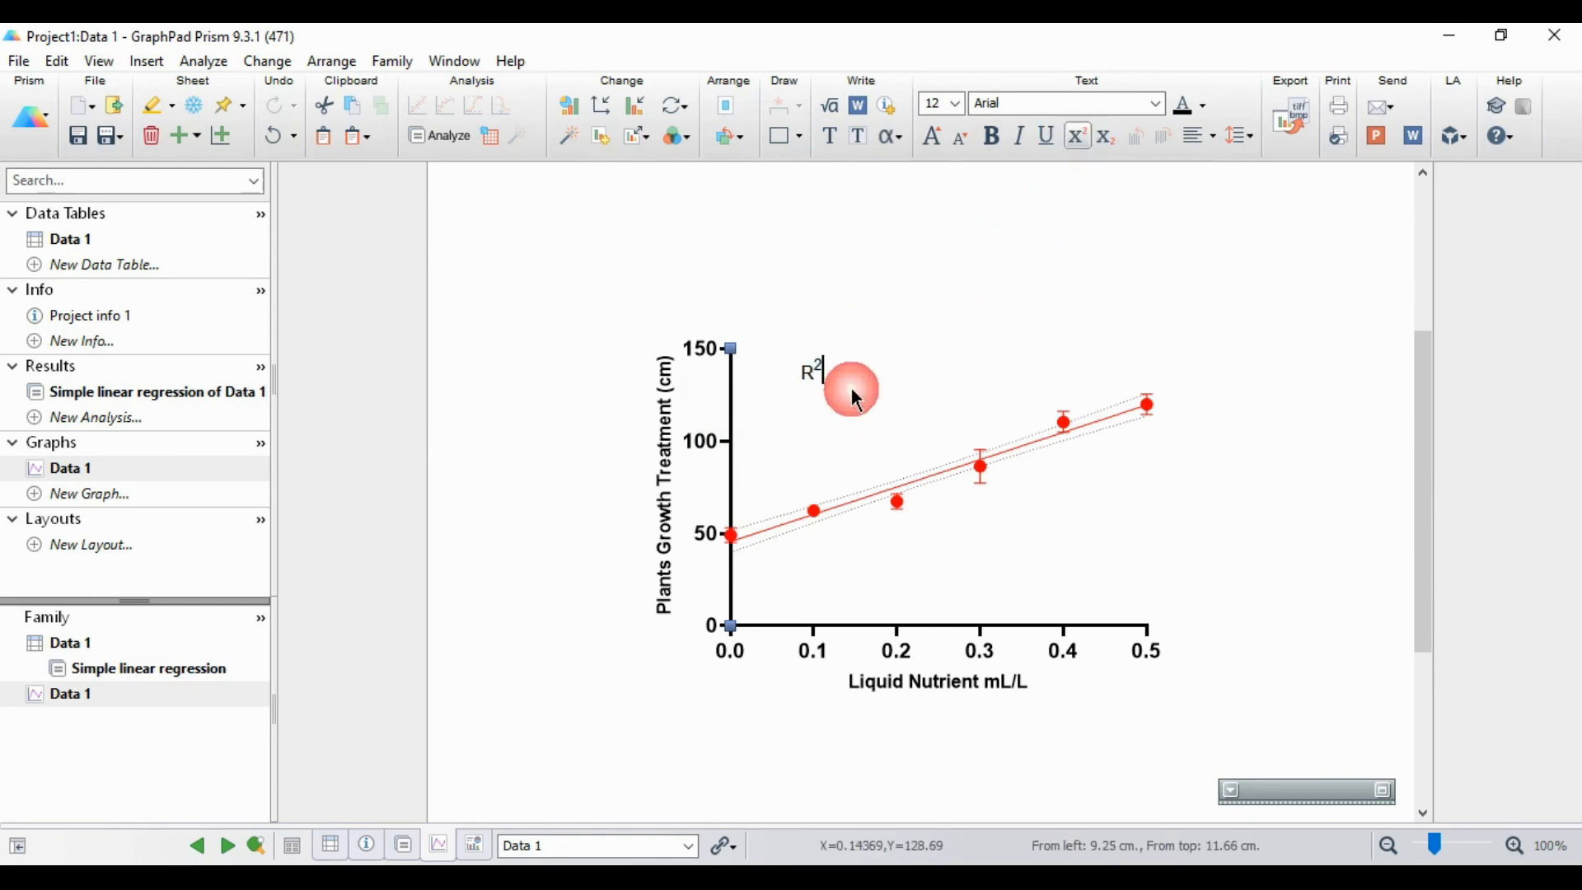
Step: Continue the R2 label inside the plot area with "= 0.9396" in normal, non-superscript text
text(=)
click(1077, 136)
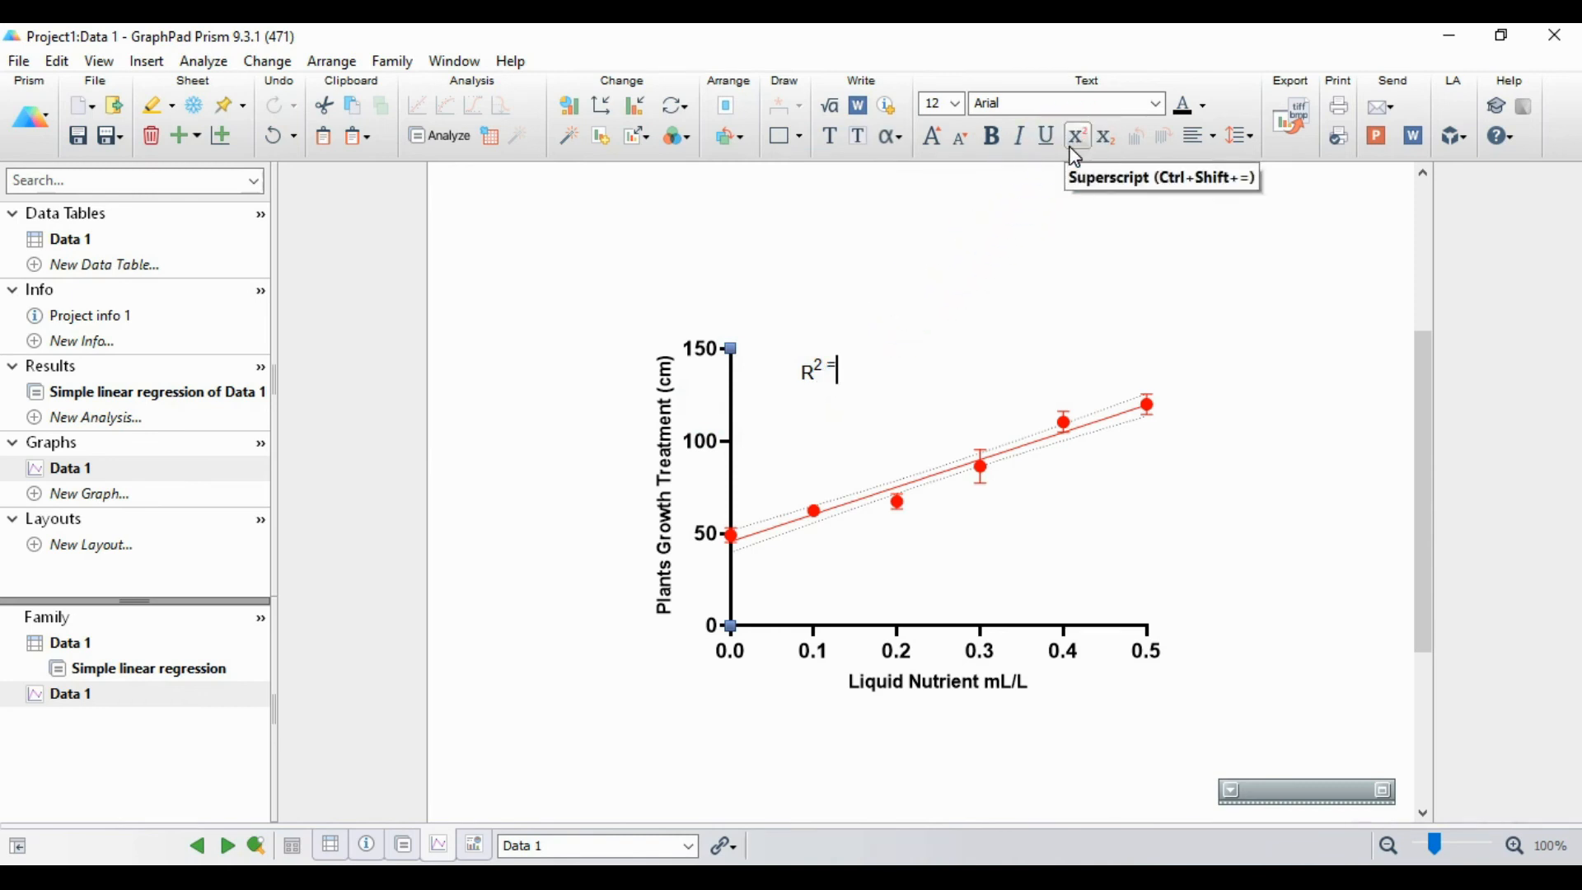
key(BackSpace)
key(BackSpace)
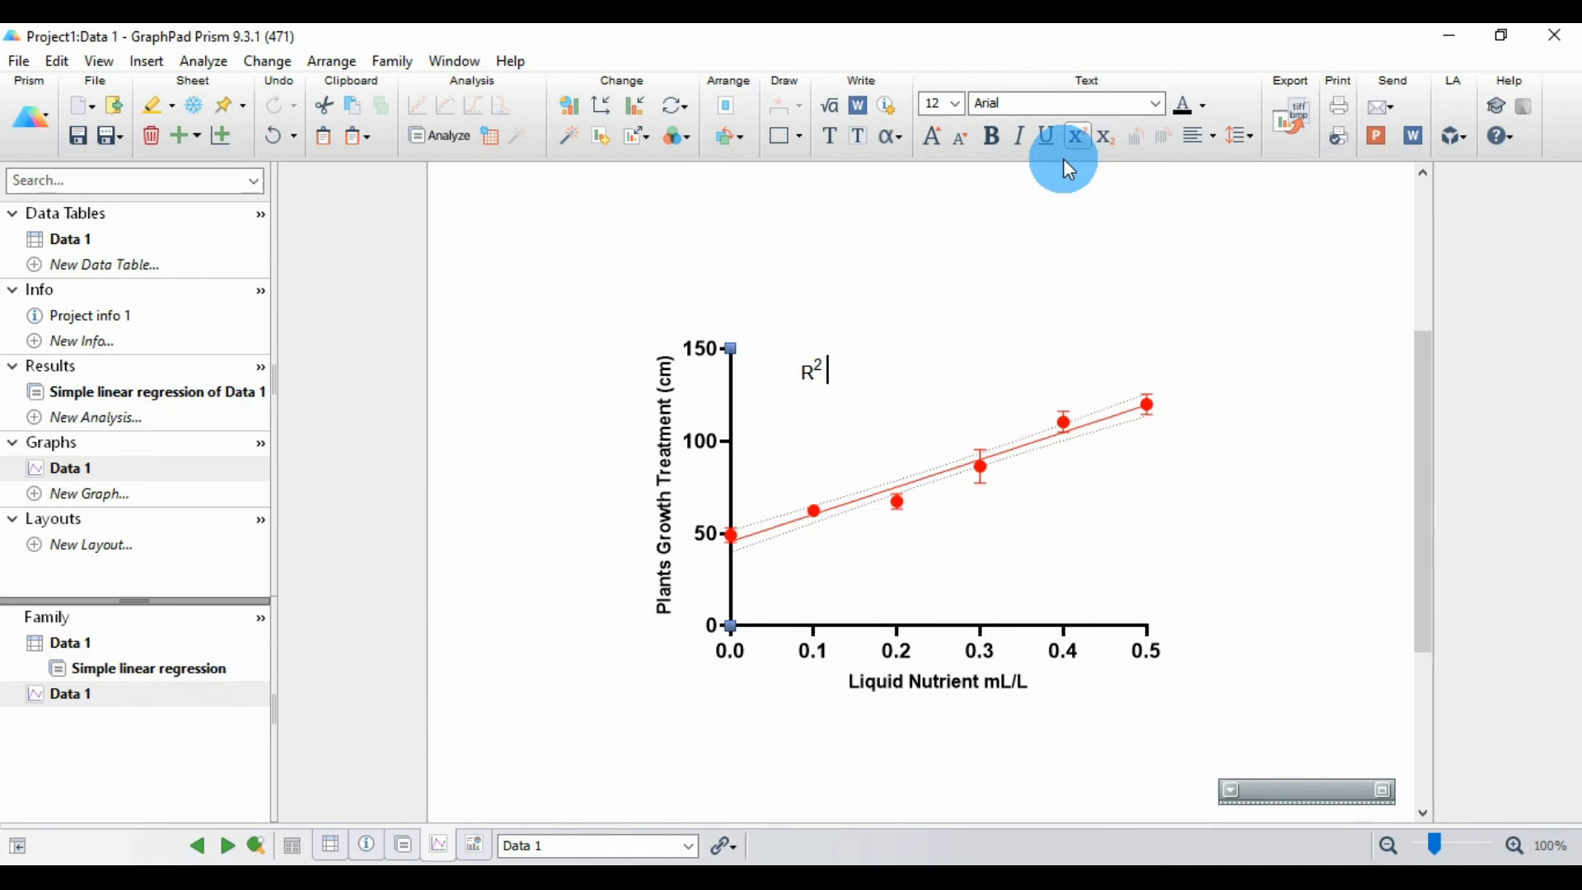
text(+)
text(=)
key(BackSpace)
click(1083, 142)
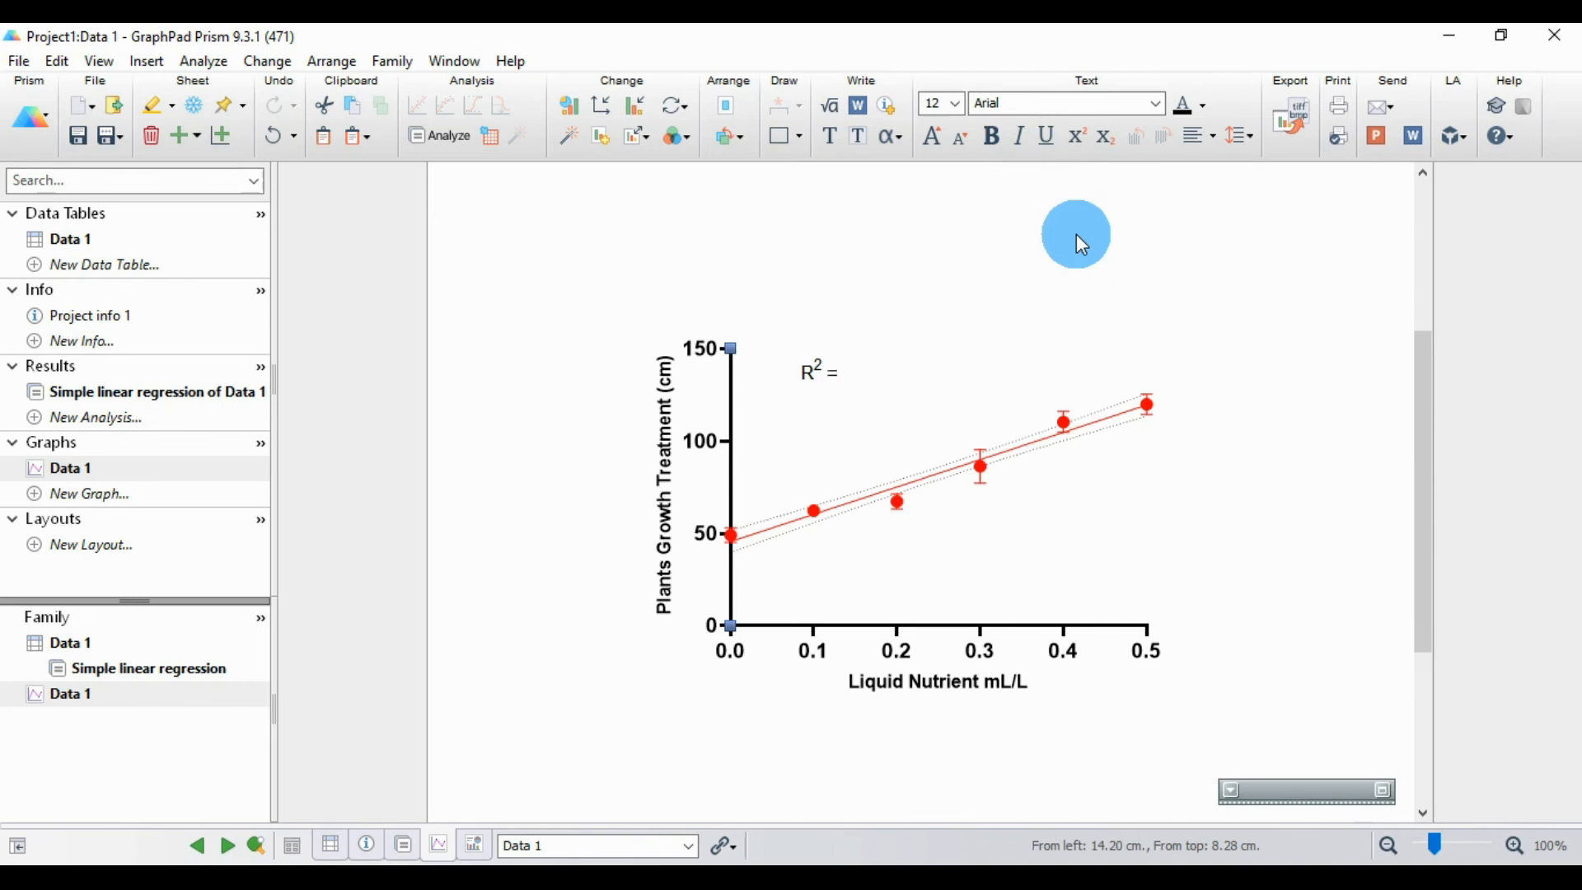
text(0.9396)
Step: Add a second line reading "X = 6.795" to the R2 label
key(Return)
text(x)
text(X)
text( = 6.7)
text(95)
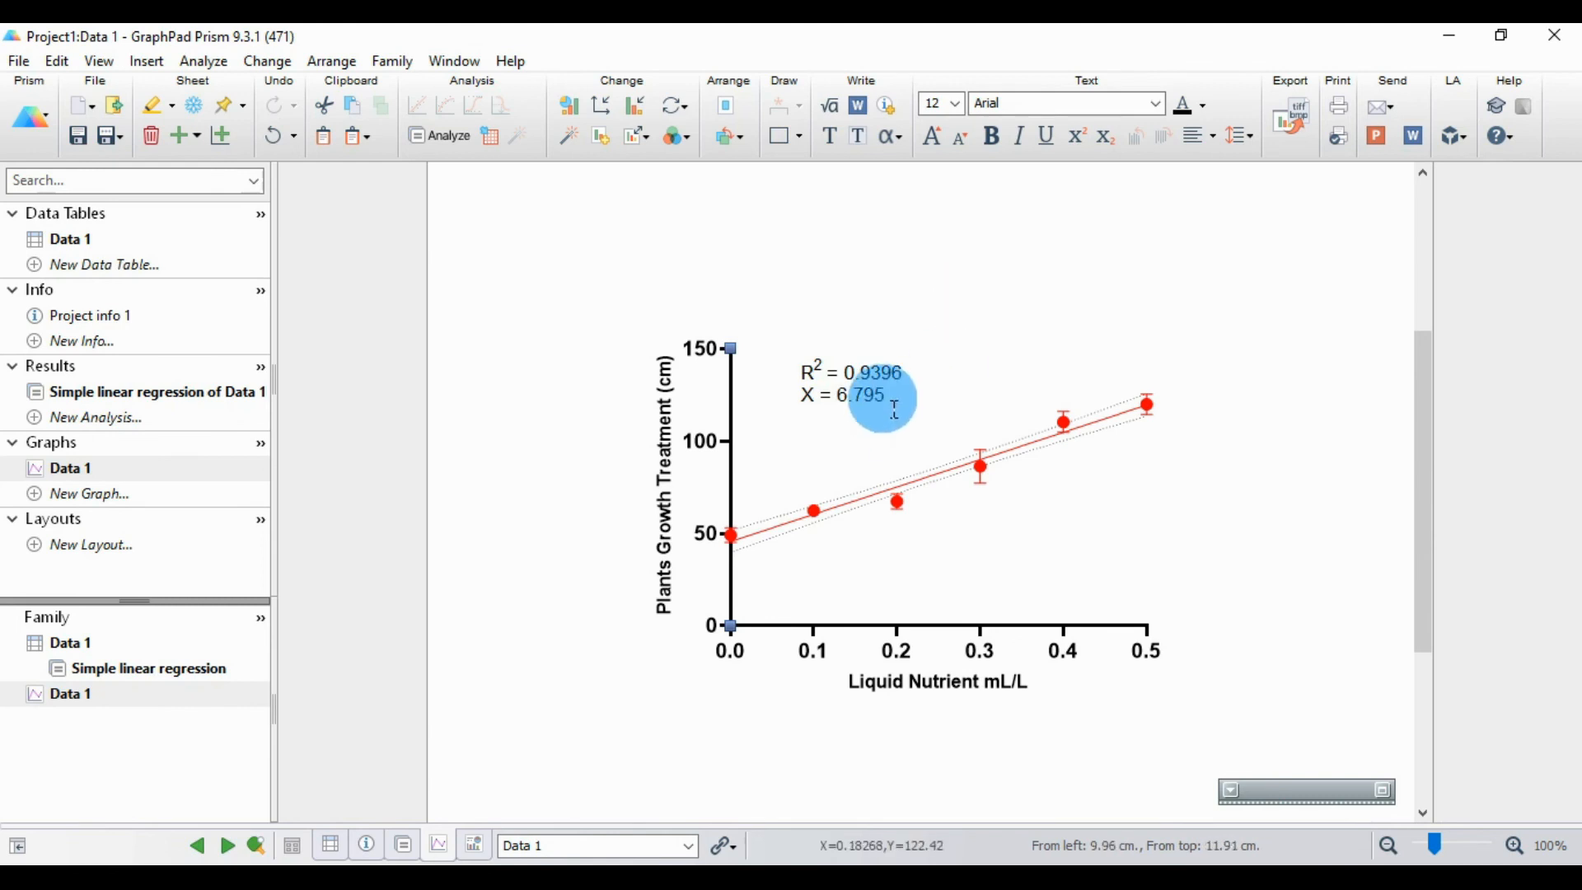
Step: Format both lines of the R2 label in bold Times New Roman
drag(883, 399, 802, 366)
click(1155, 105)
click(1067, 143)
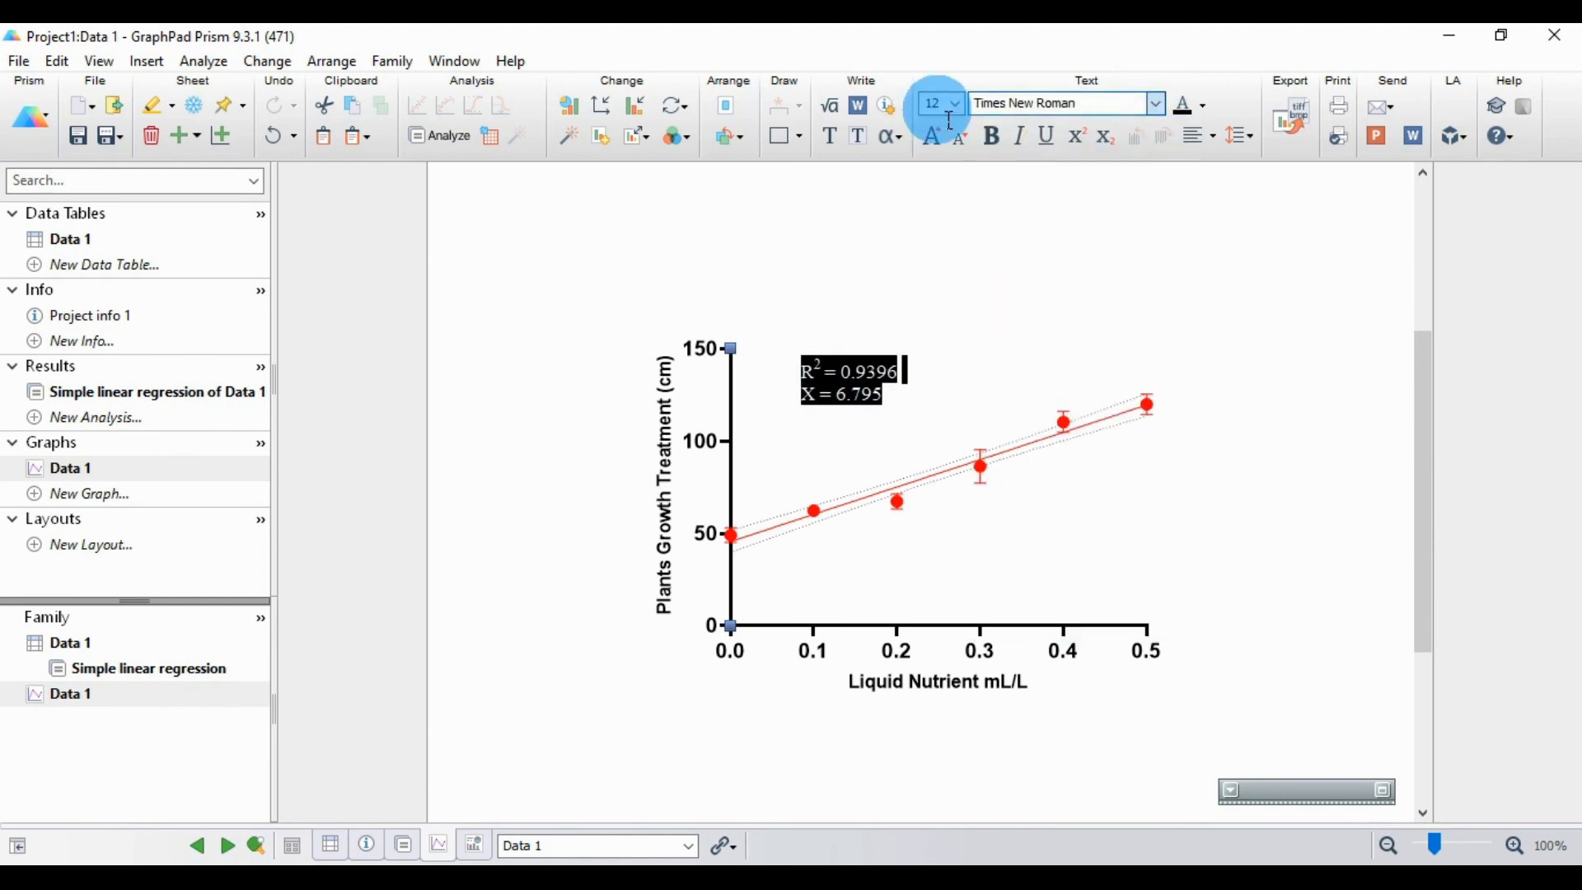
click(942, 414)
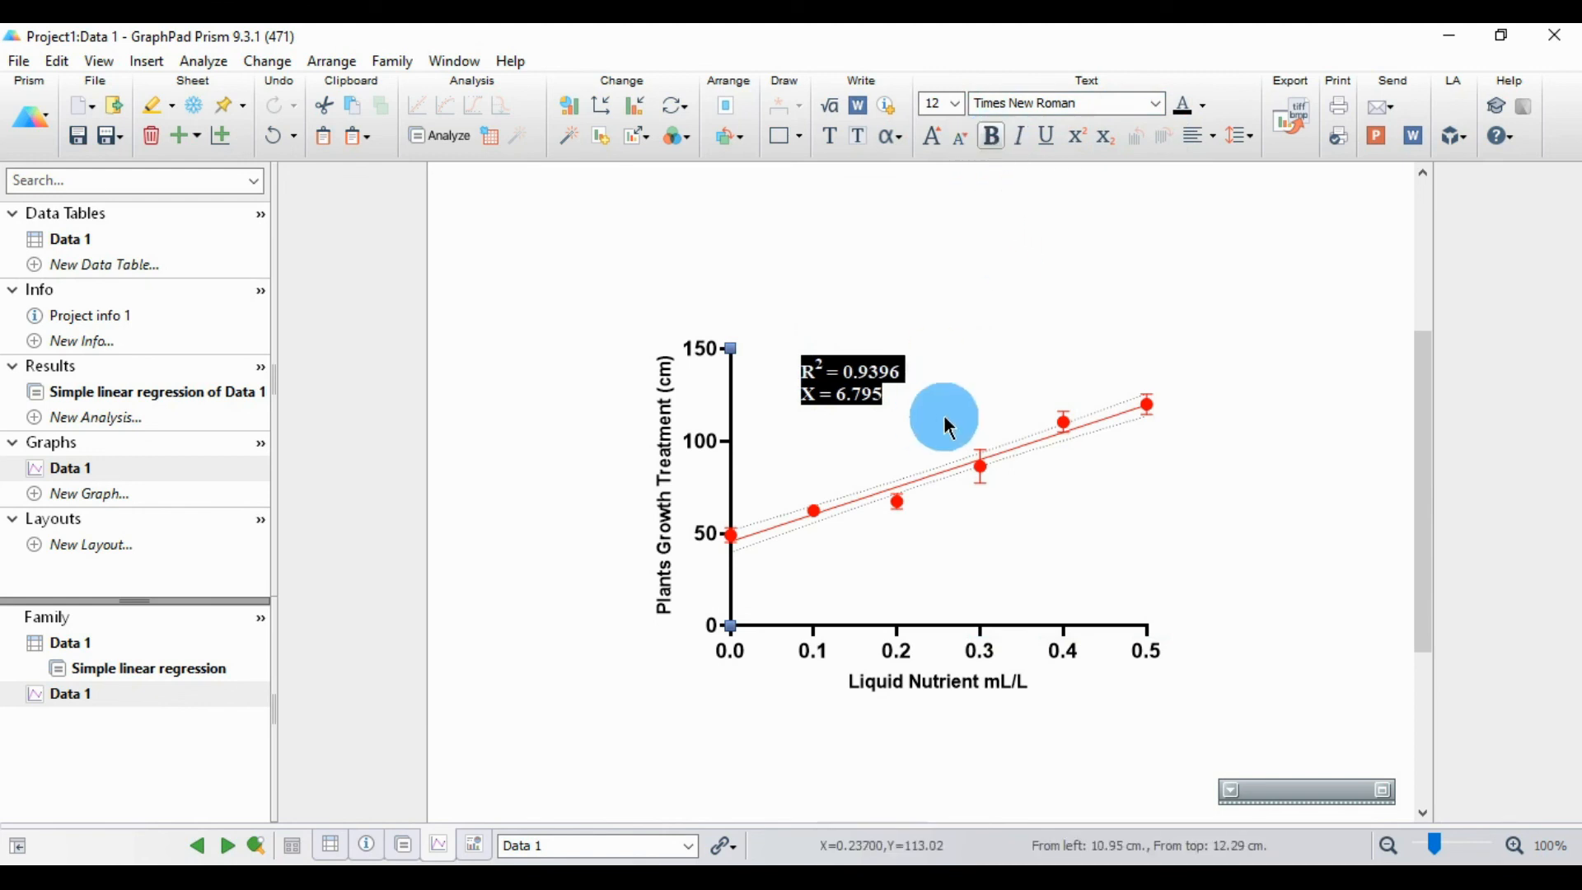
click(783, 417)
Step: Set the Y axis title "Plants Growth Treatment (cm)" to Times New Roman, size 12
click(659, 482)
double_click(667, 490)
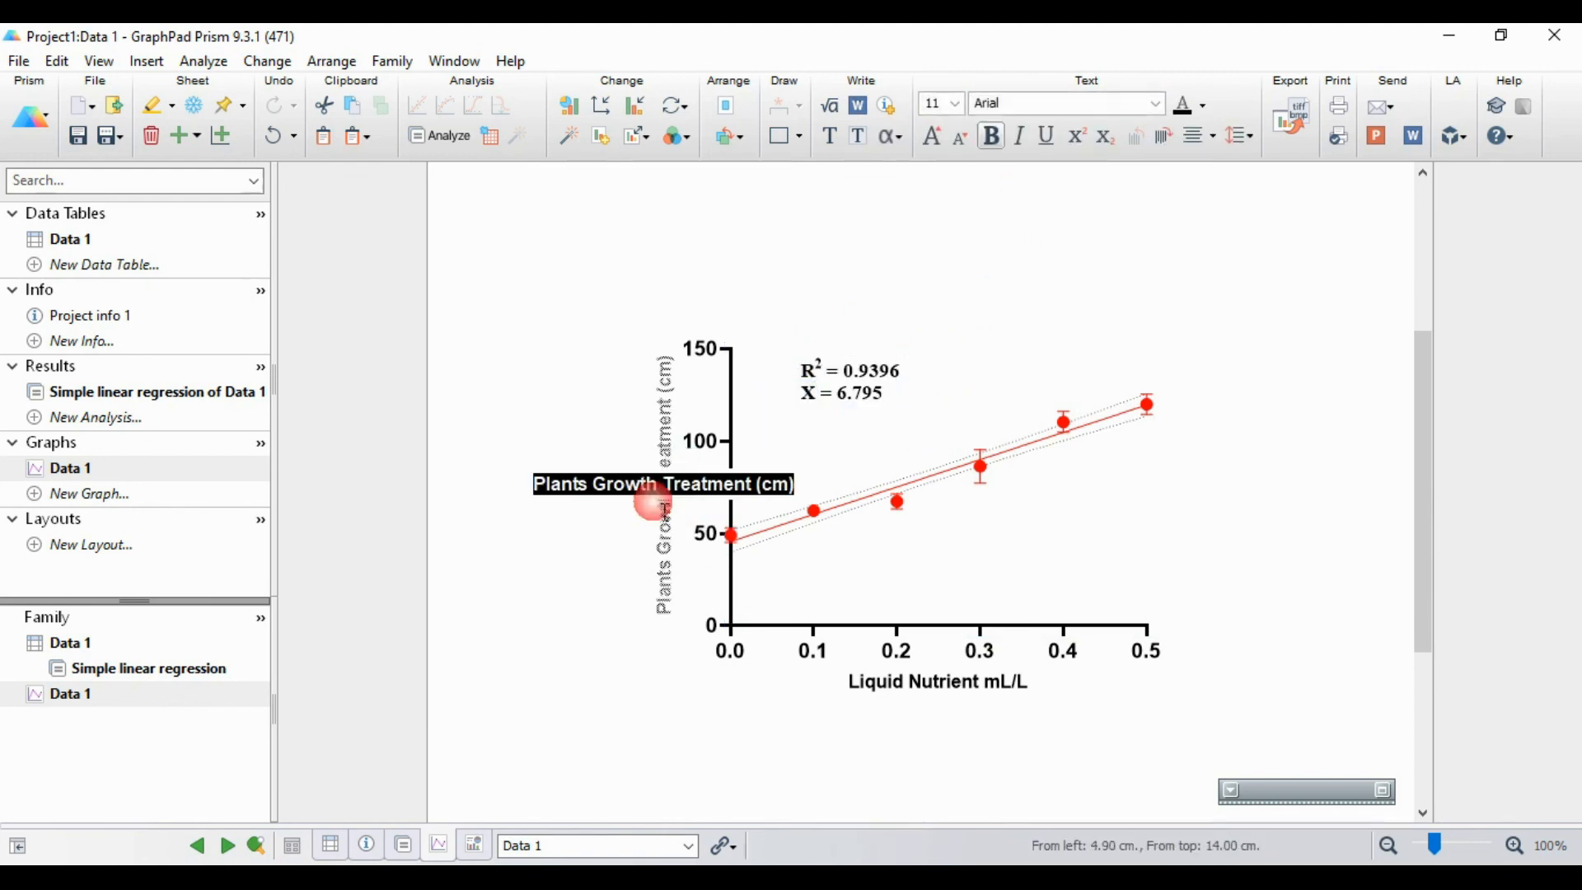
click(1156, 104)
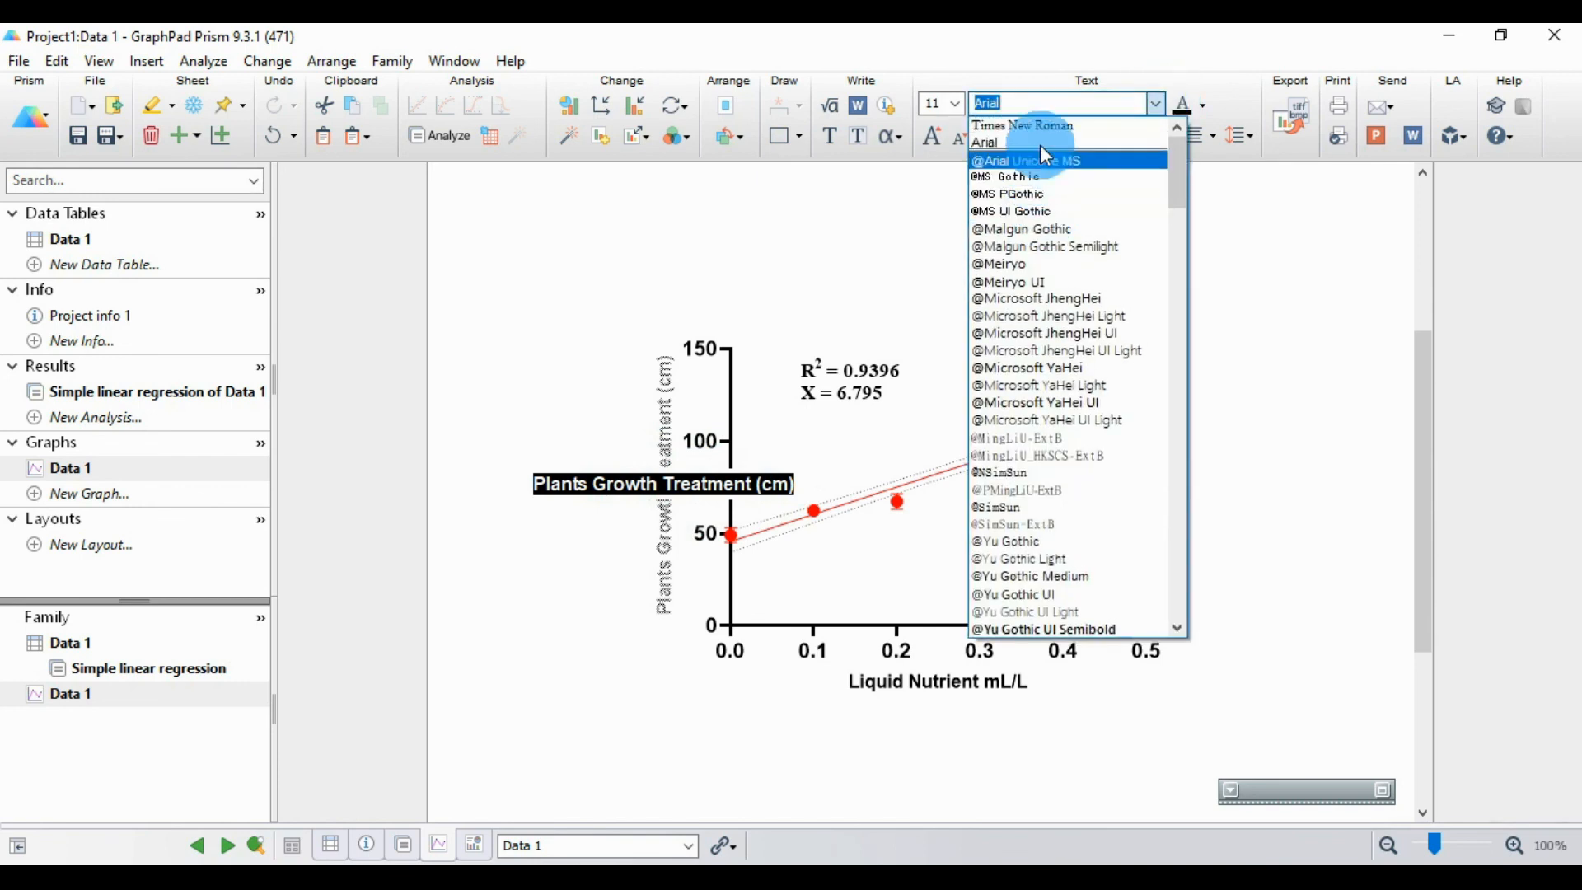
click(1042, 125)
click(957, 104)
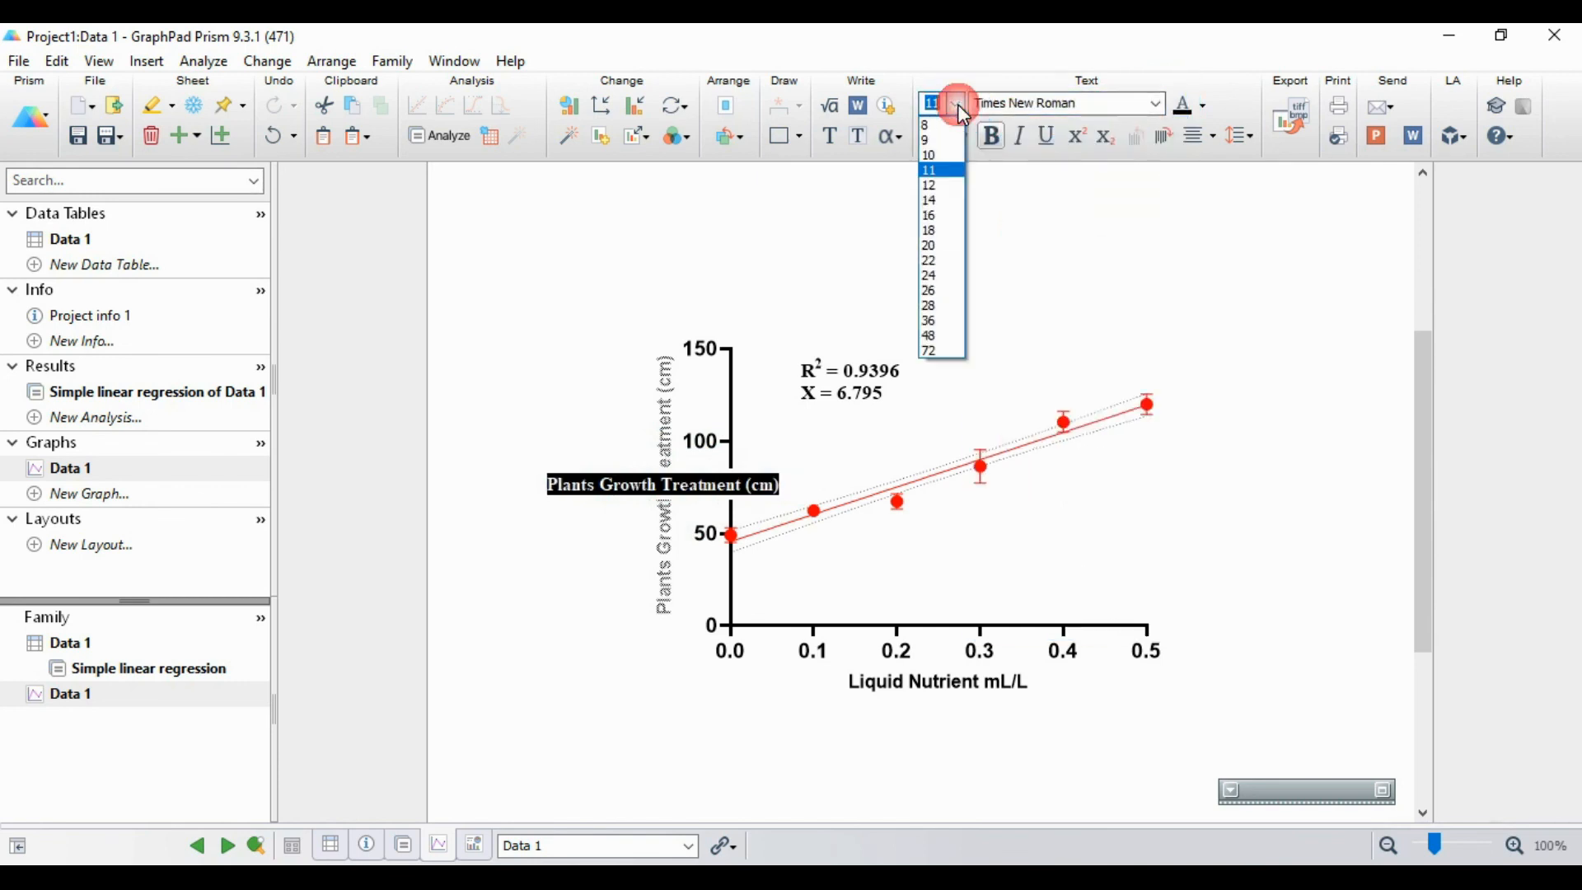
click(939, 185)
click(925, 295)
Step: Set the X axis title "Liquid Nutrient mL/L" to Times New Roman, size 12
click(992, 680)
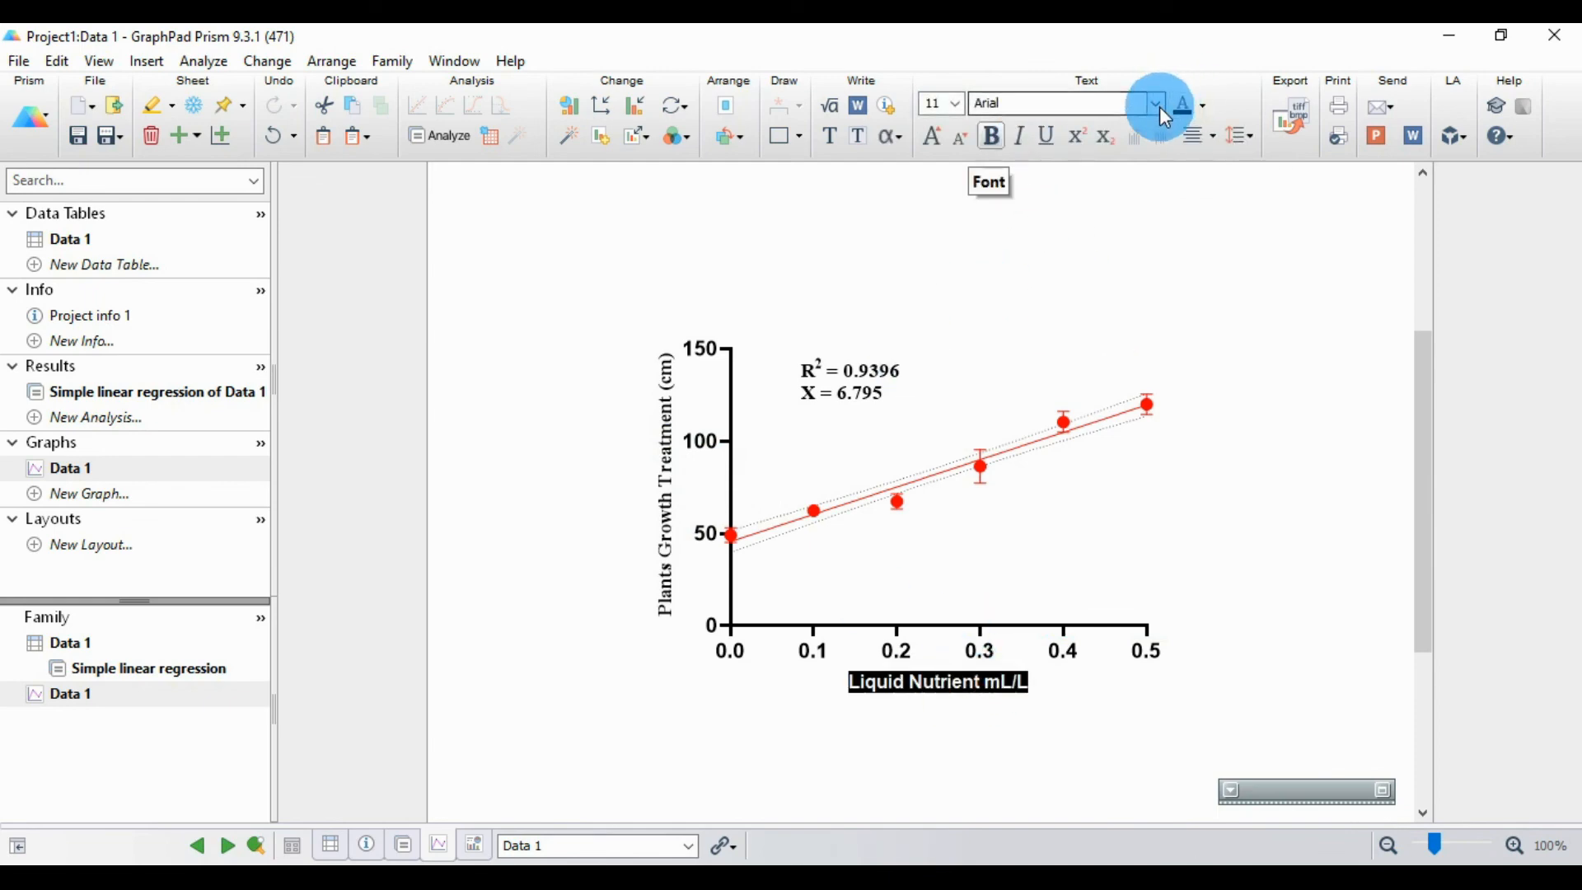
click(1158, 104)
click(1059, 130)
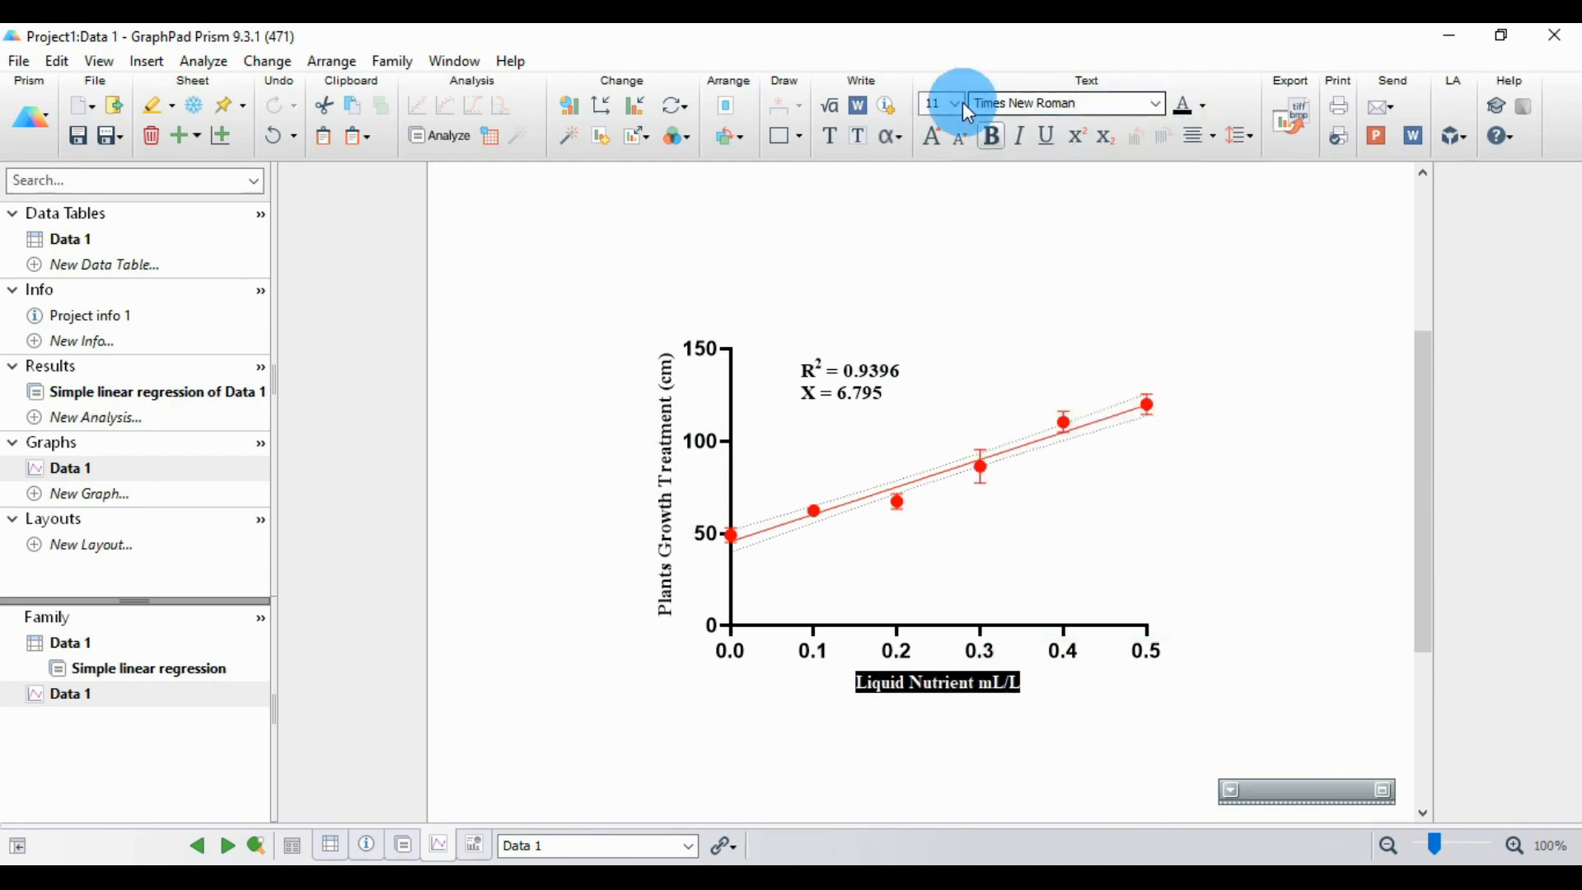
click(957, 104)
click(938, 187)
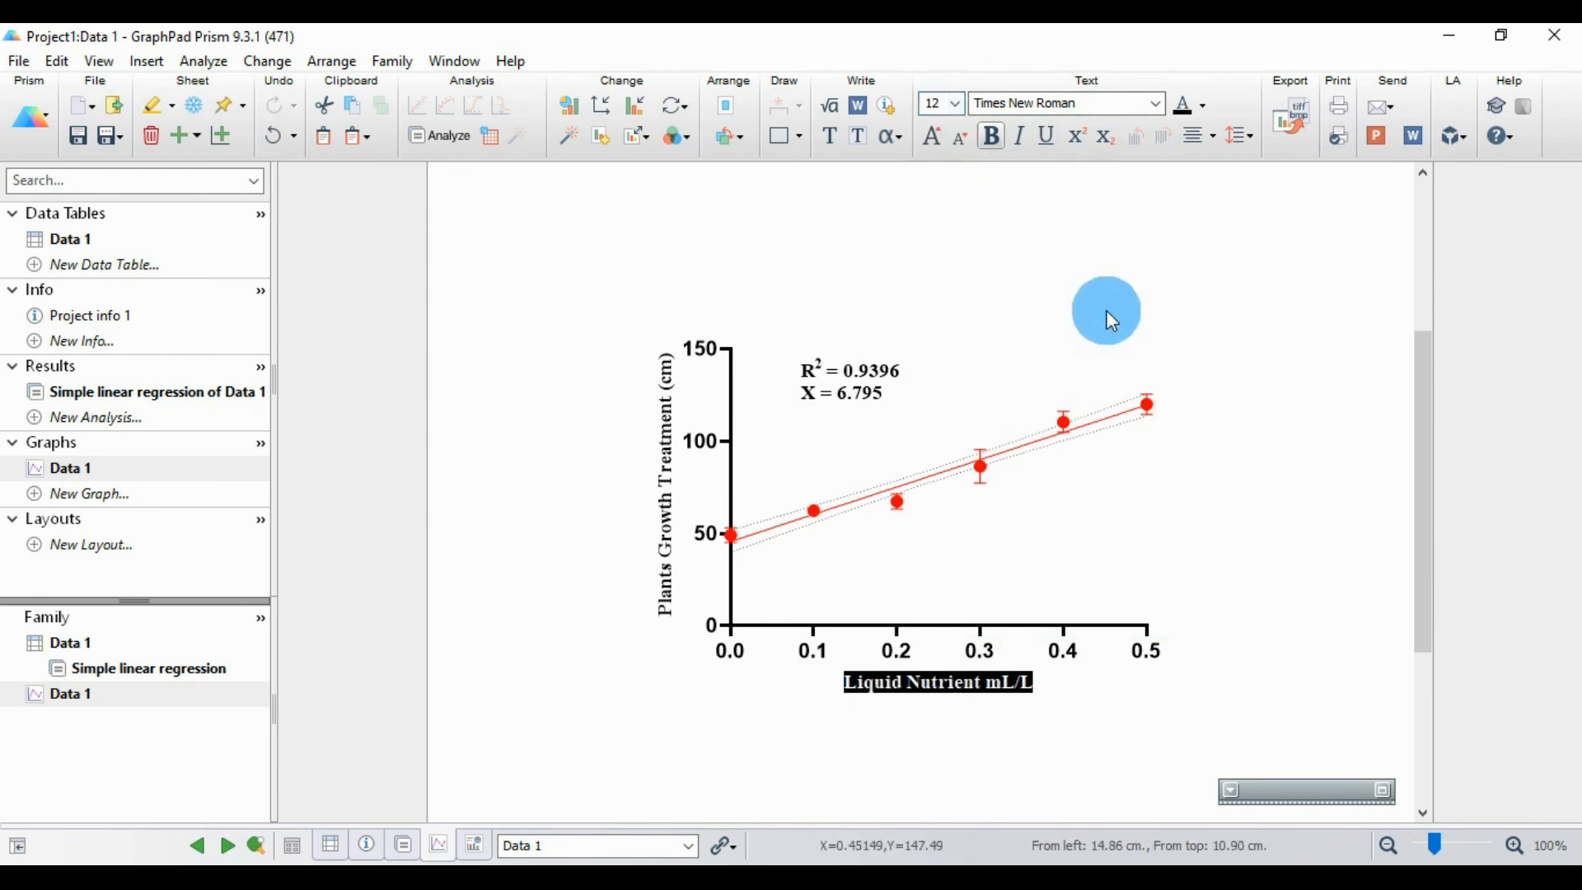
click(999, 366)
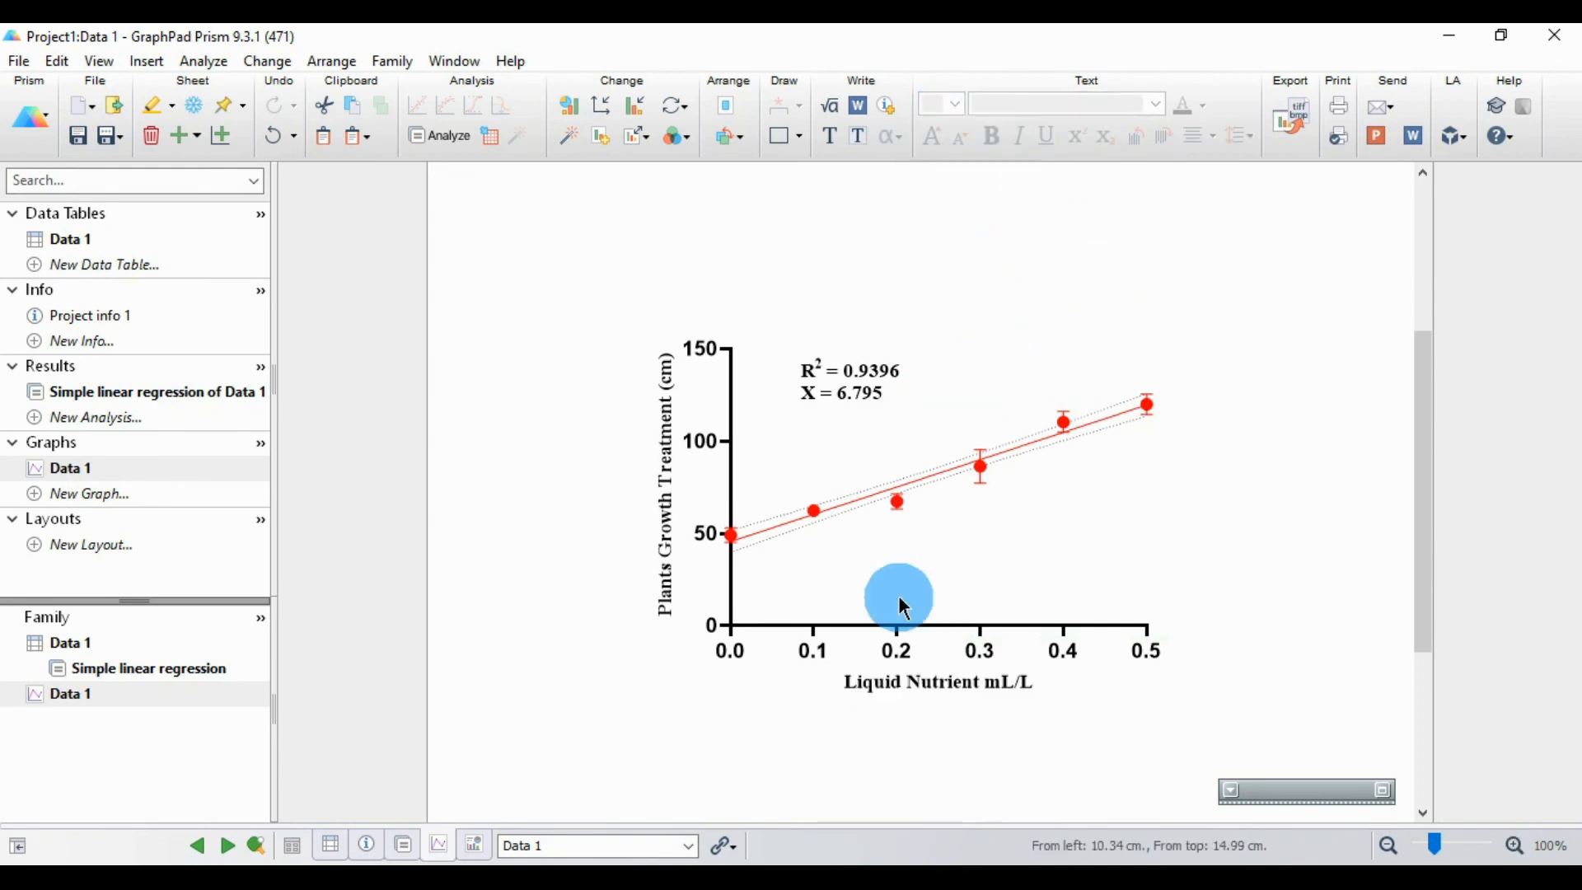
Step: Set the X axis numbering to Times New Roman, size 12
click(935, 628)
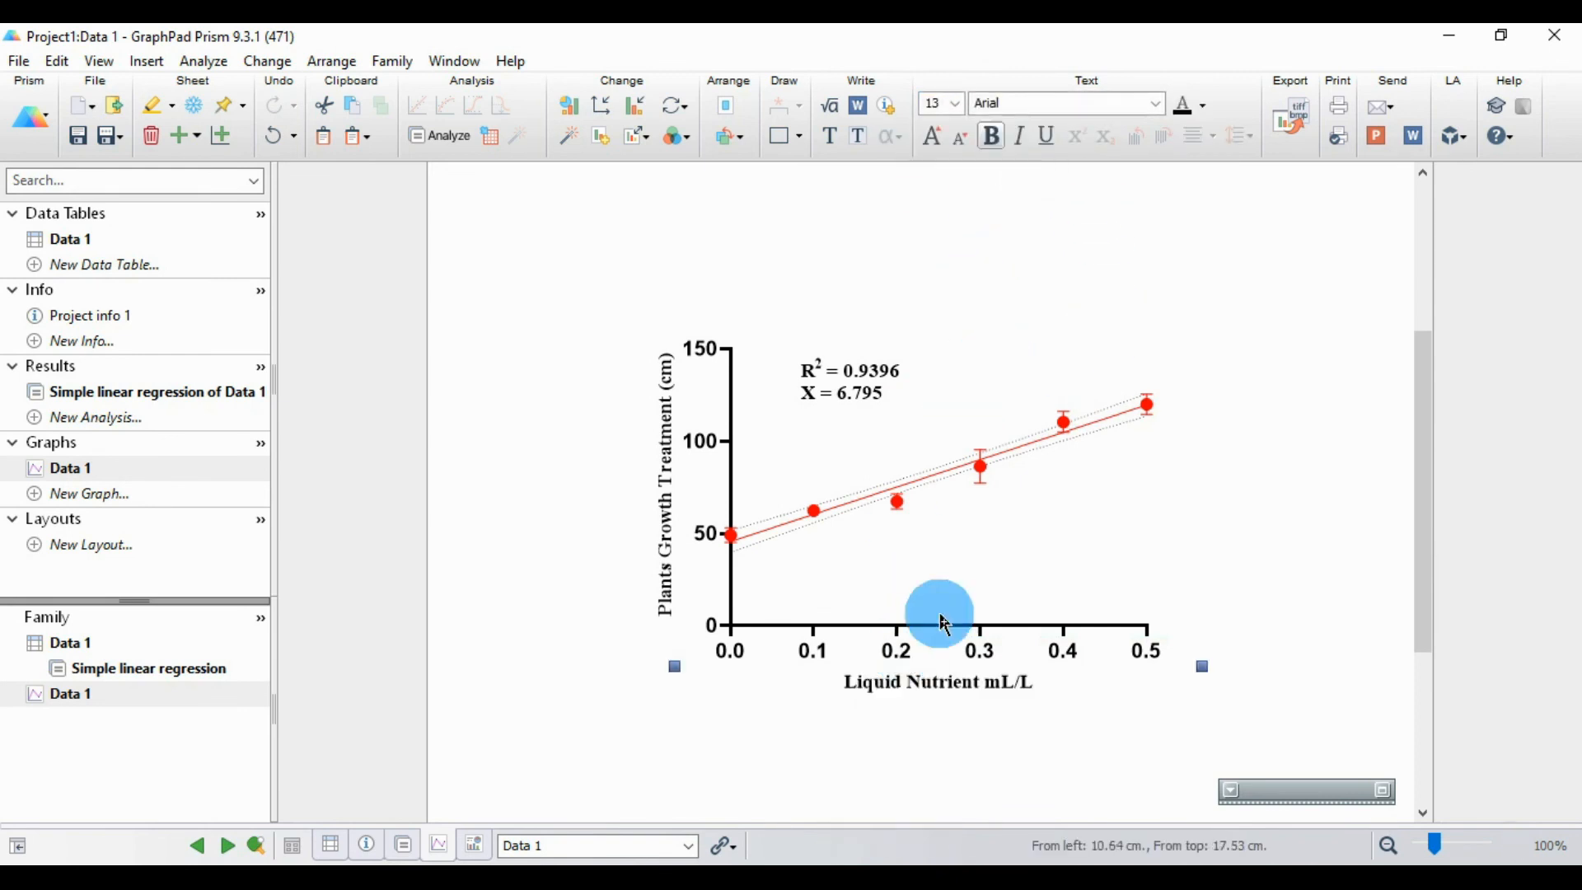
click(1157, 104)
click(1080, 135)
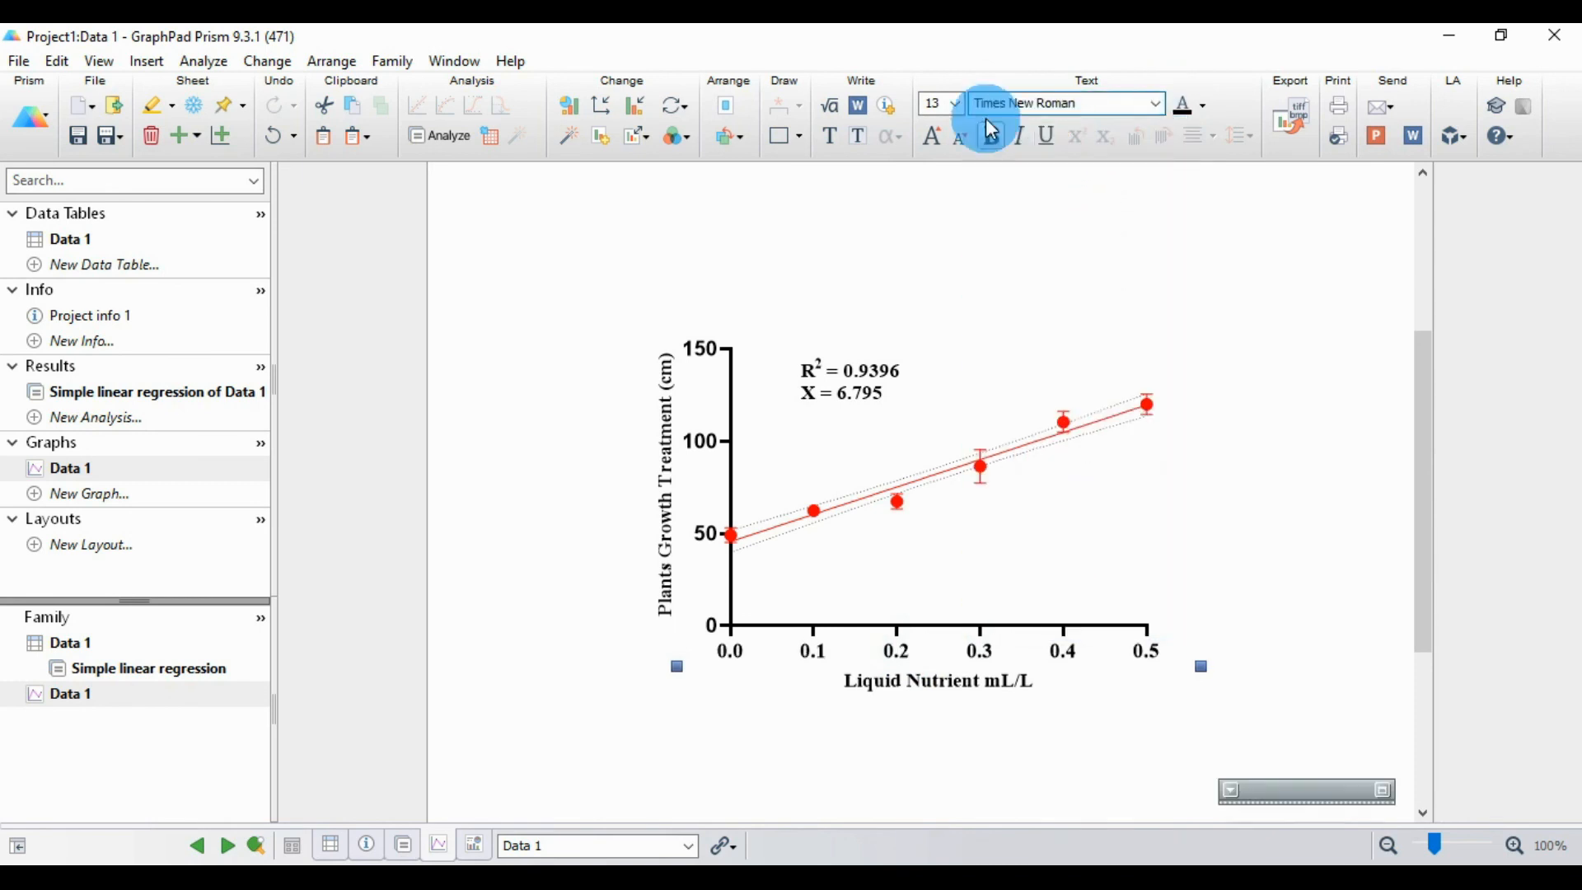
click(955, 104)
click(936, 186)
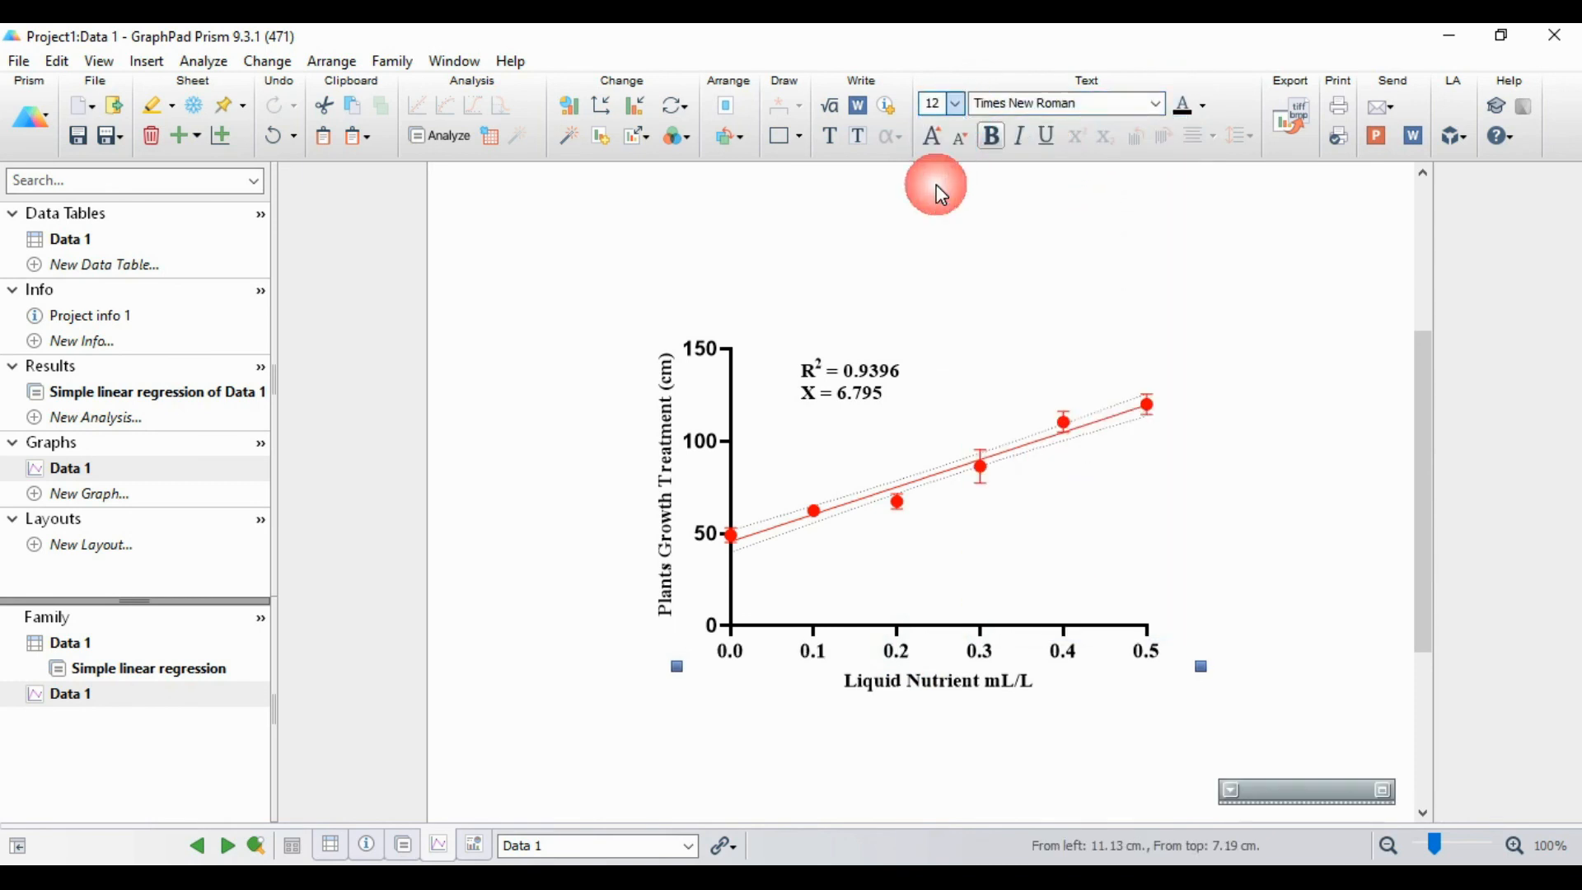
Step: Set the Y axis numbering to Times New Roman, size 12, and deselect the axis
click(722, 458)
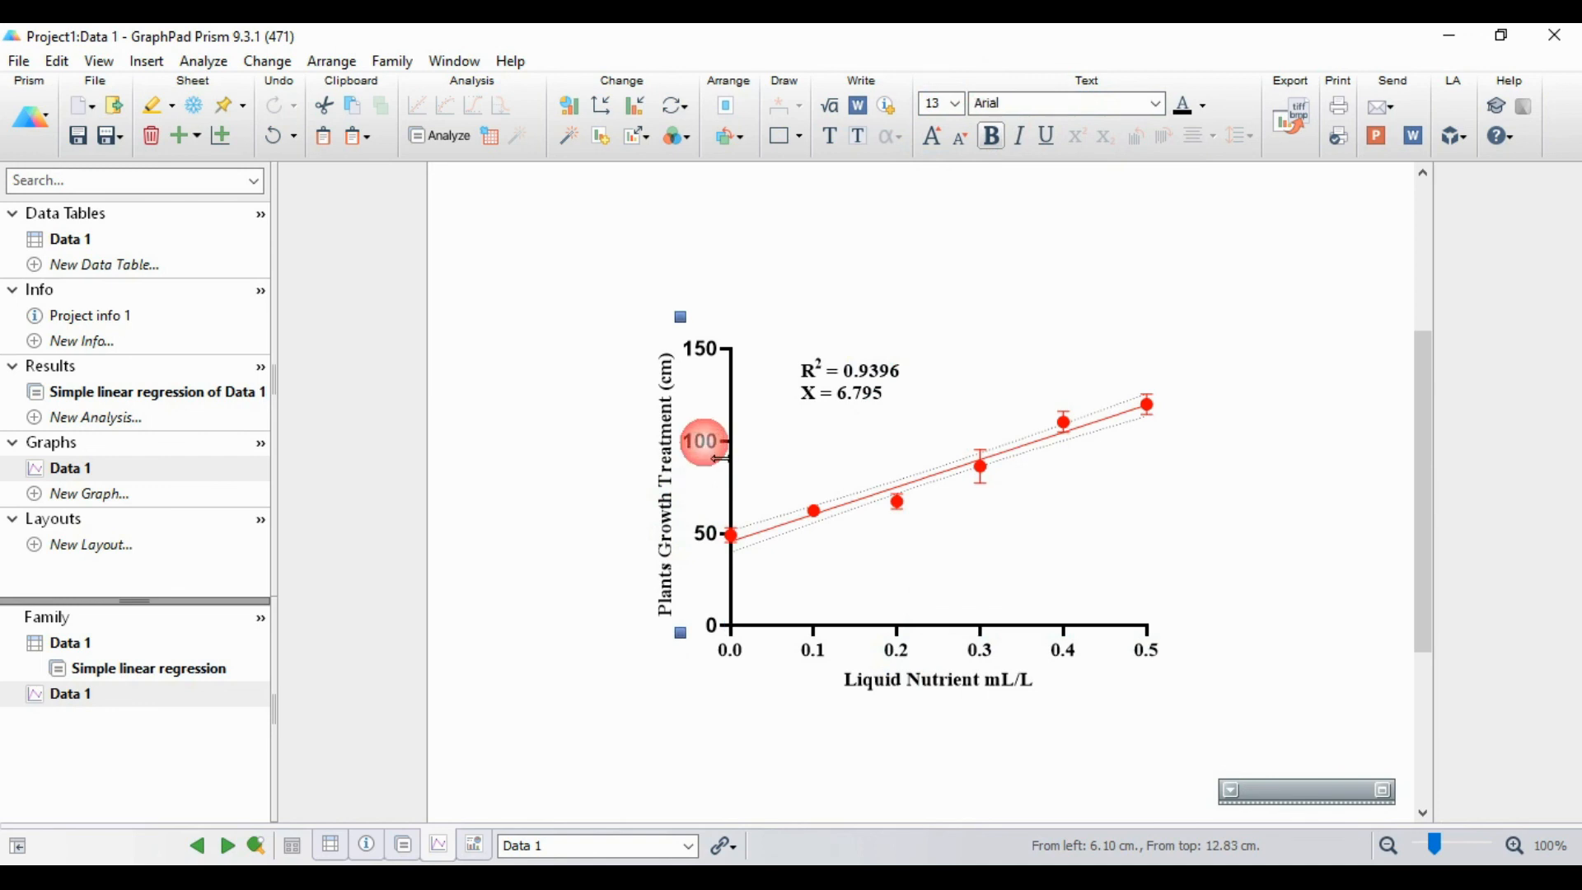
click(1157, 104)
click(1042, 126)
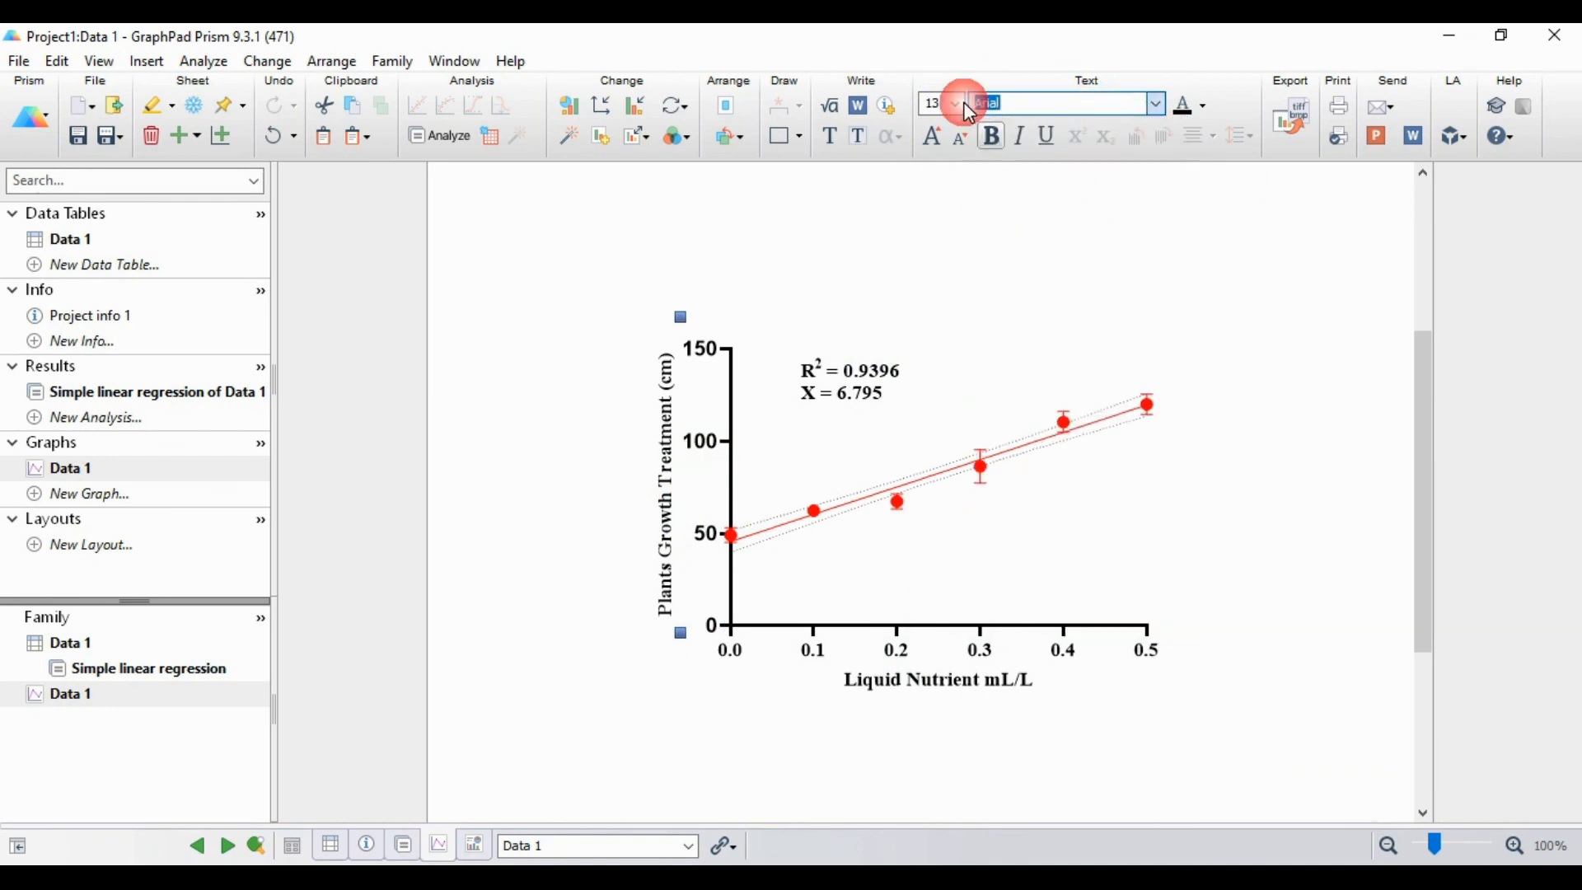
click(955, 103)
click(947, 190)
click(1057, 289)
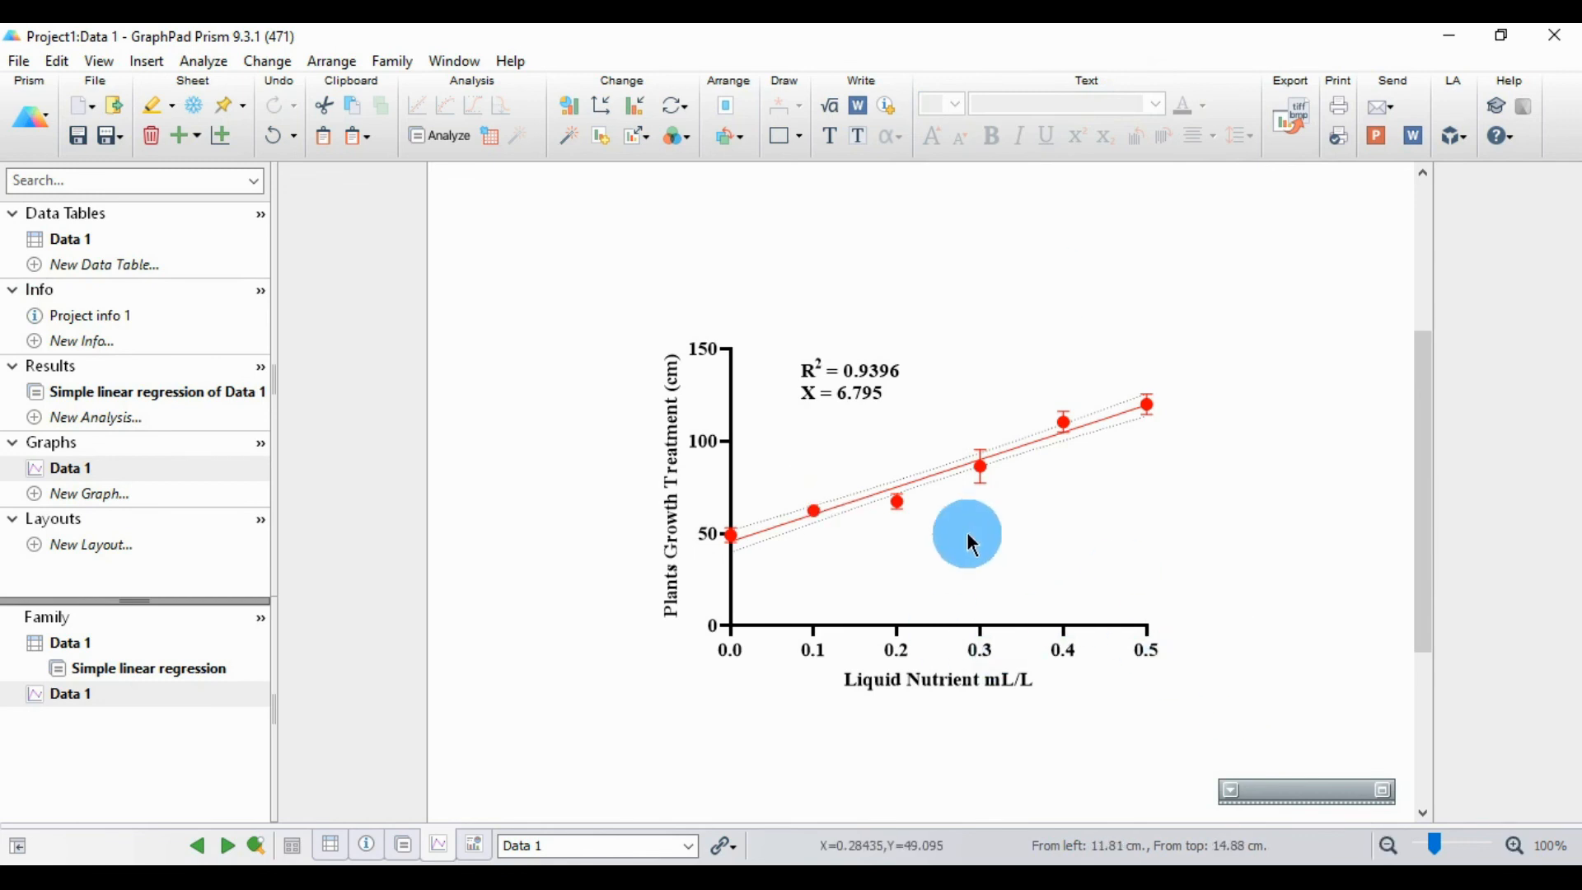